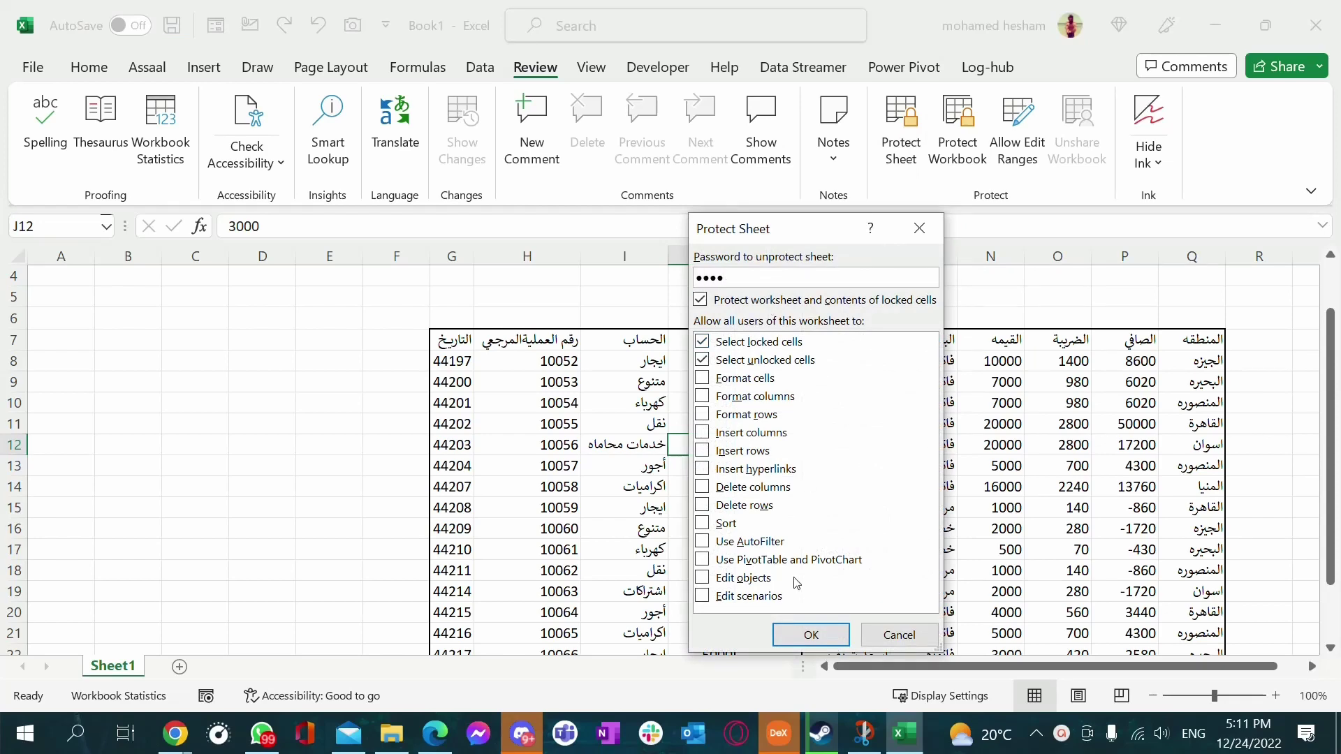
Apply sheet protection with a password, allowing users only to select cells
click(803, 637)
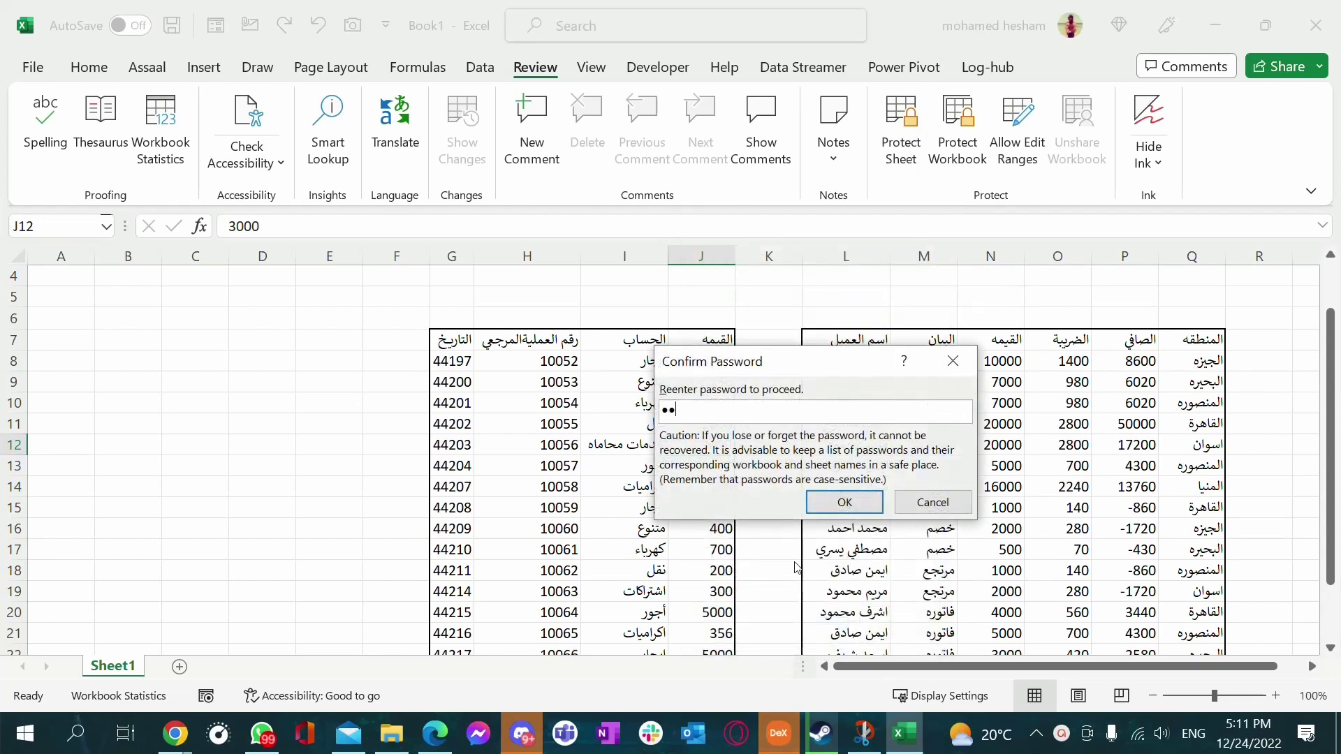
Confirm the protection password and verify that editing H13 and O12 is blocked
key(Return)
double_click(552, 341)
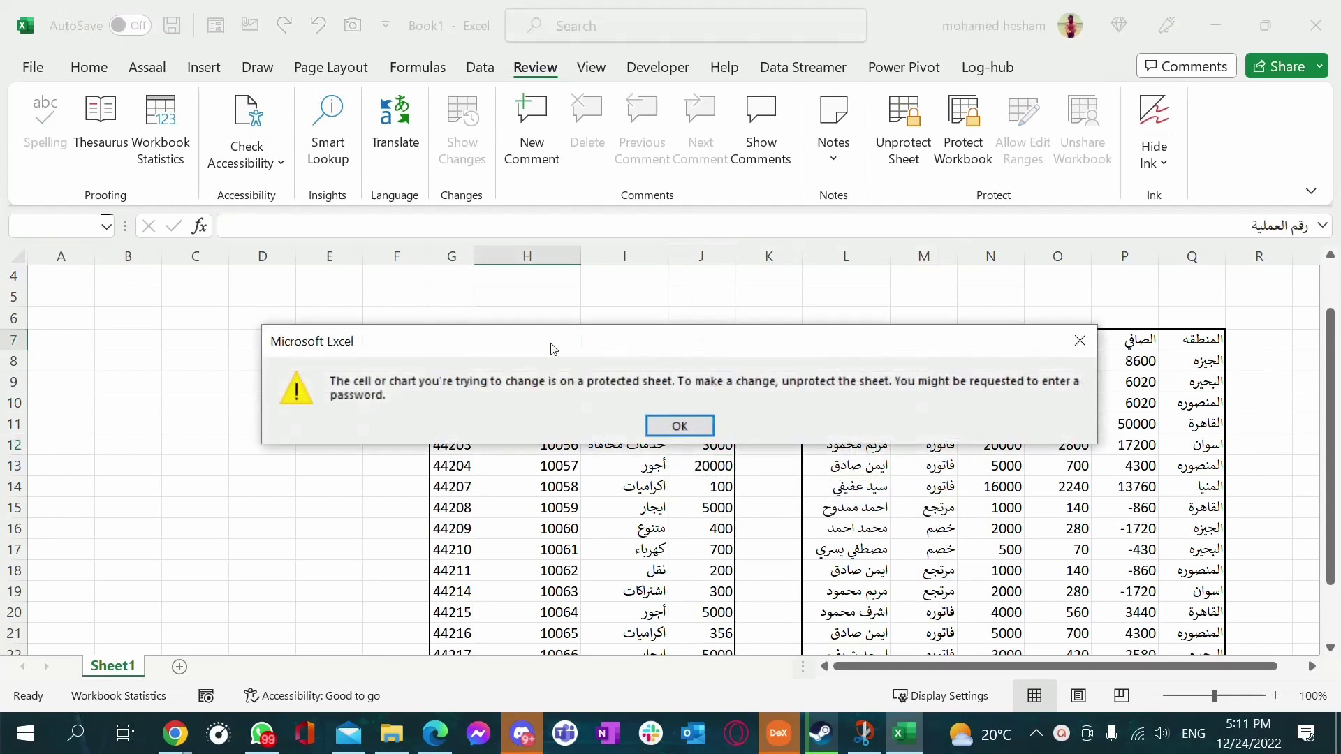
click(707, 433)
double_click(529, 467)
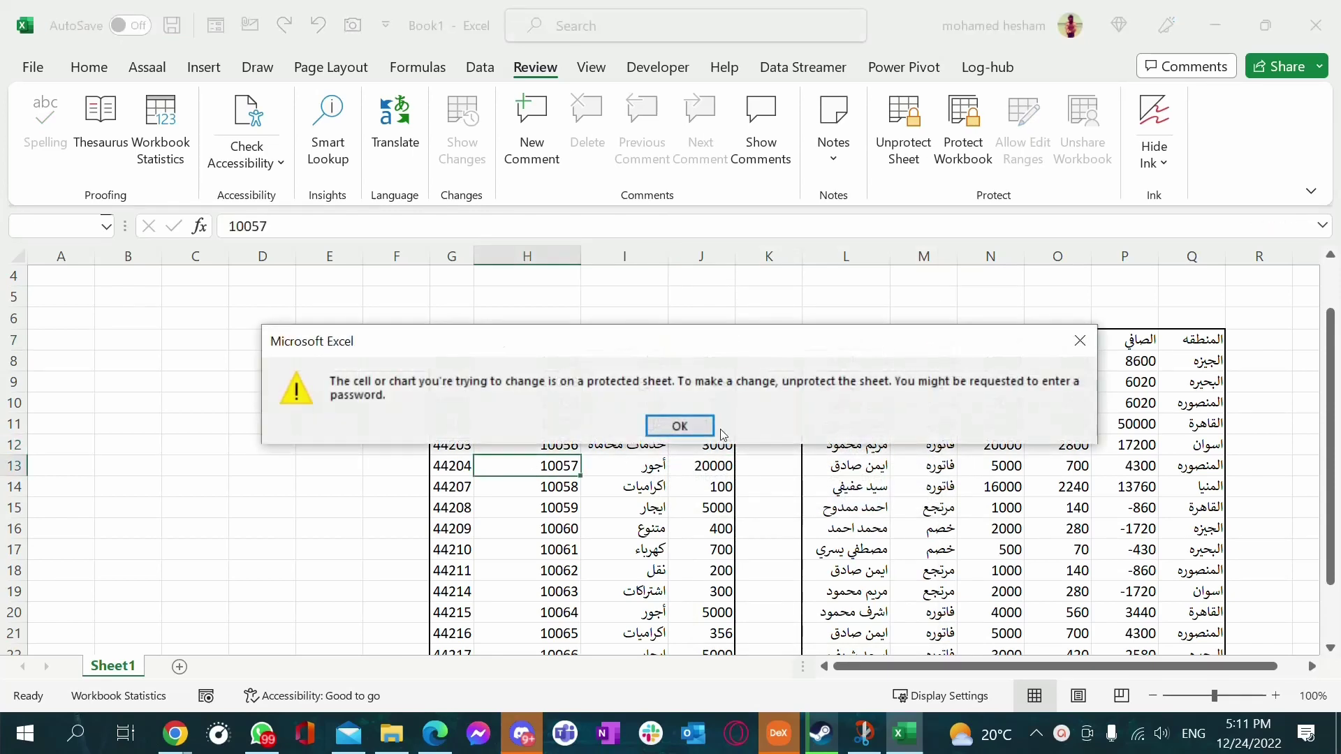
key(Return)
double_click(1058, 445)
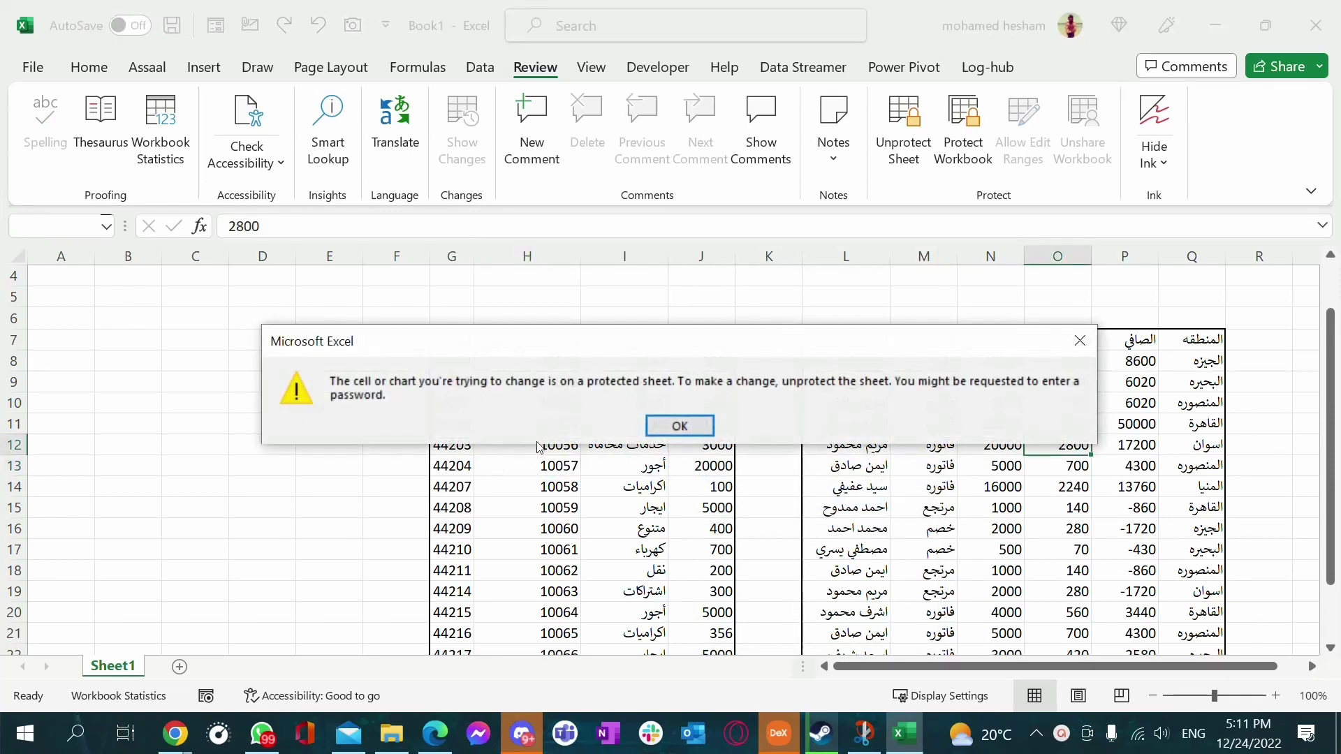
click(690, 430)
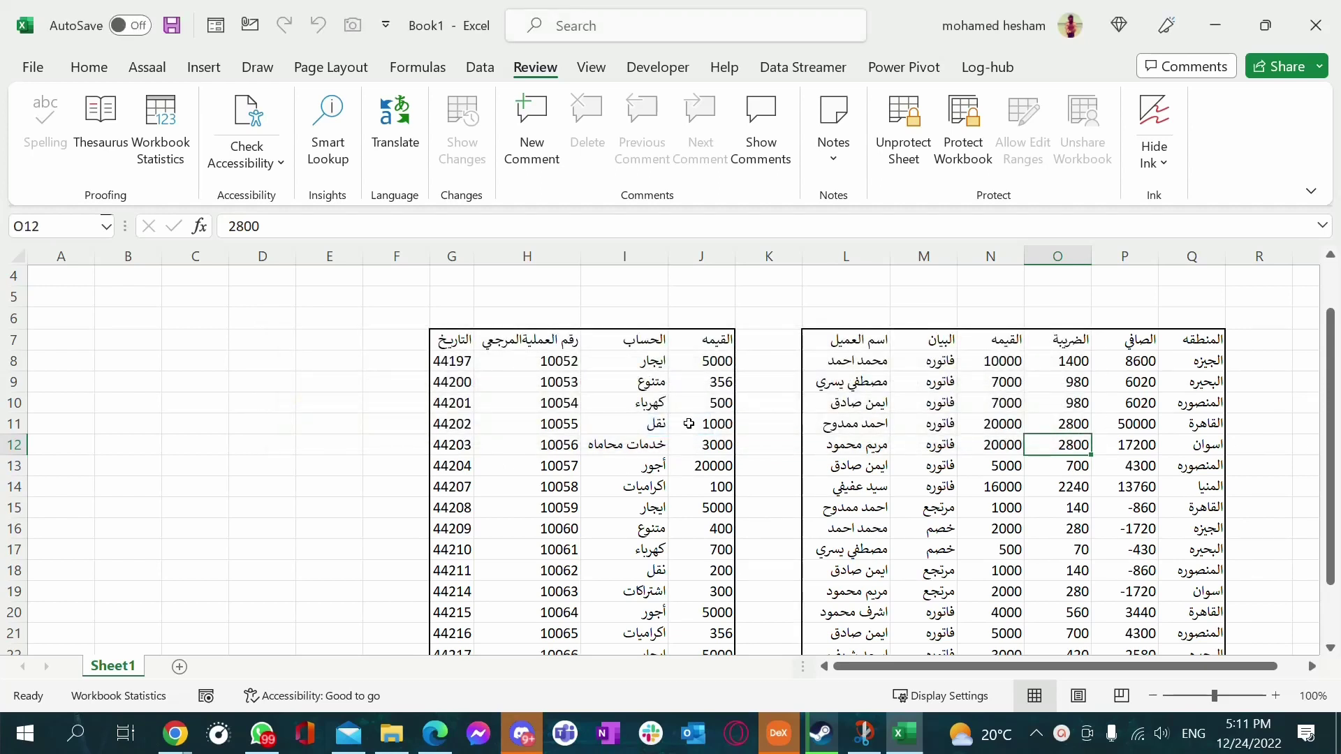
Unprotect the sheet using its password
click(688, 422)
click(921, 384)
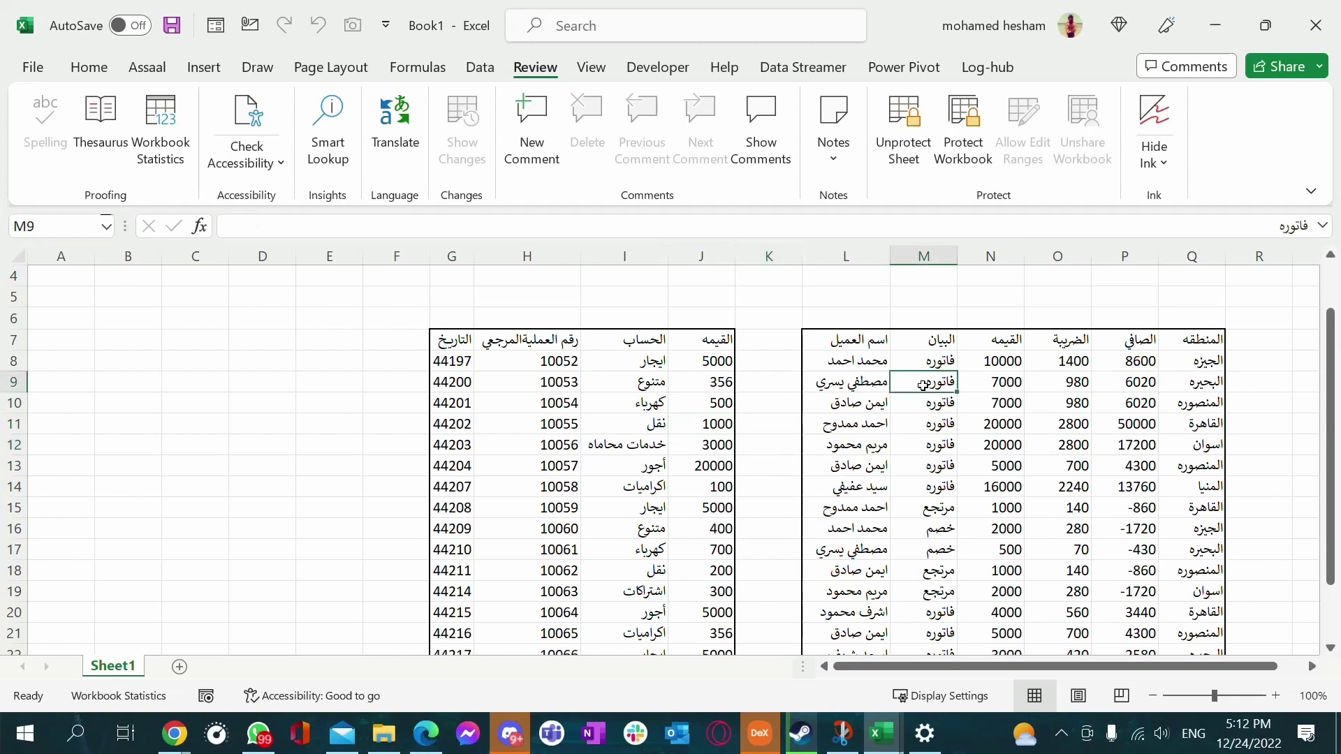
click(908, 163)
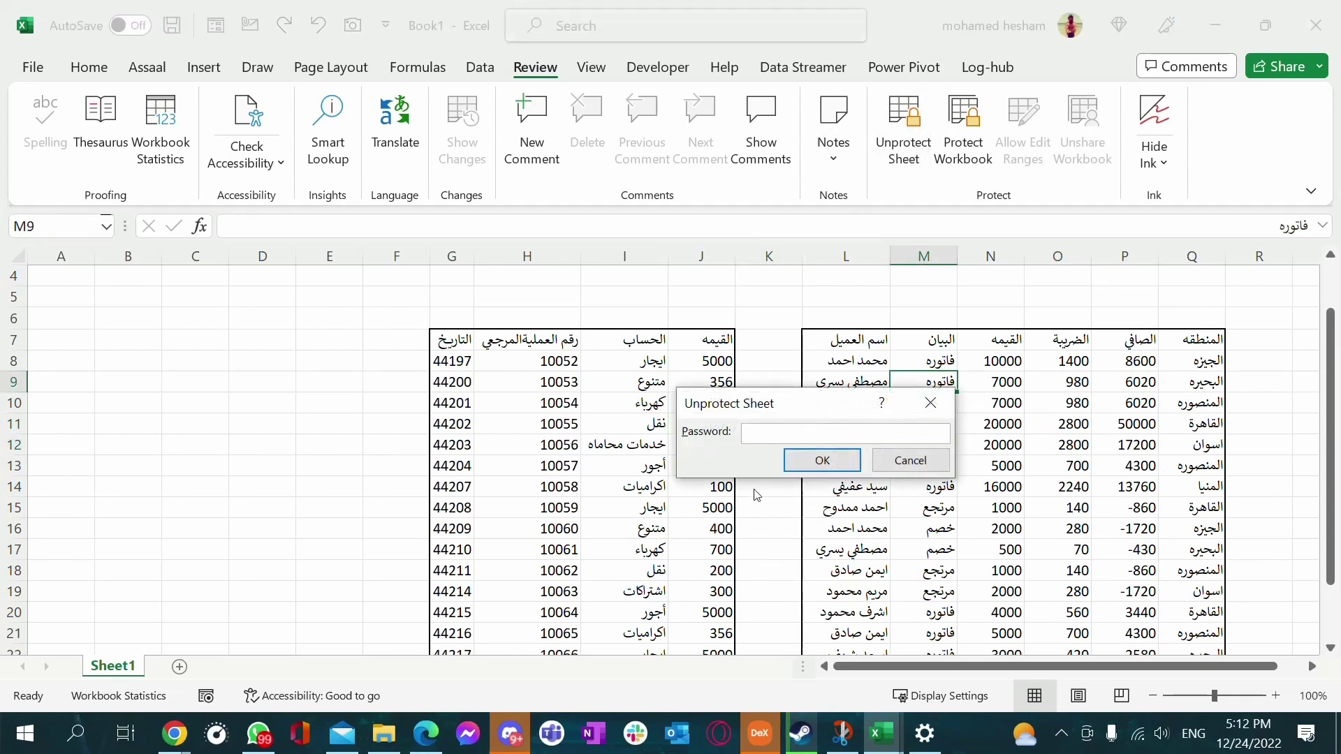
key(Return)
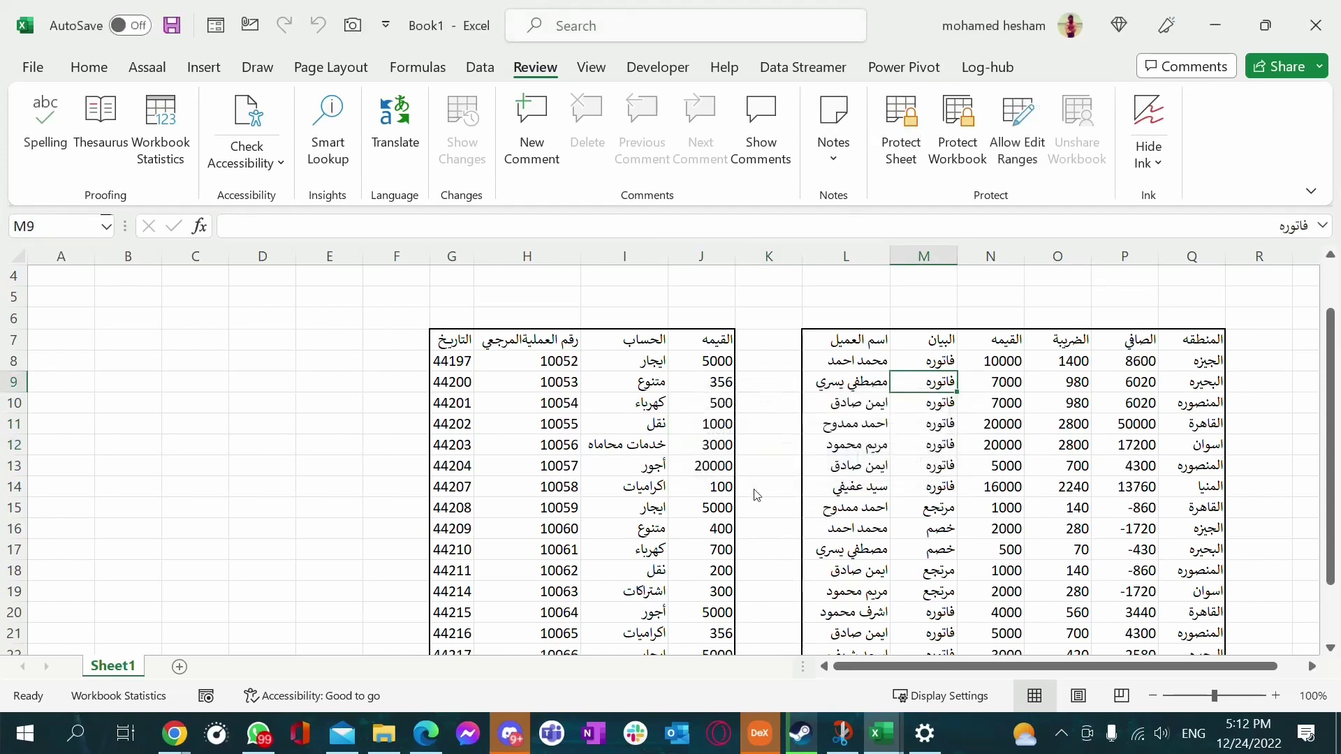
key(Left)
key(Left)
key(Left)
key(Left)
Select the left table G7:J22, then clear the selection
click(923, 508)
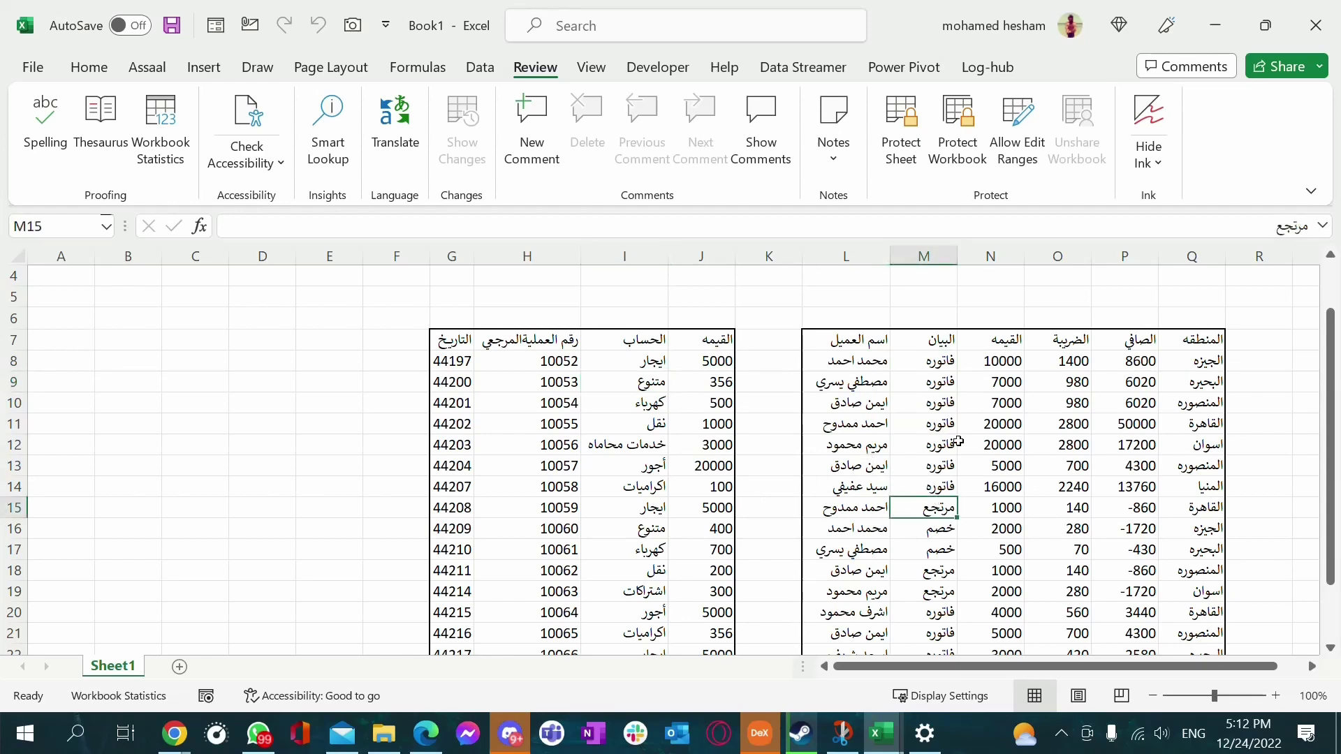
scroll(873, 454, down, 2)
scroll(582, 433, up, 1)
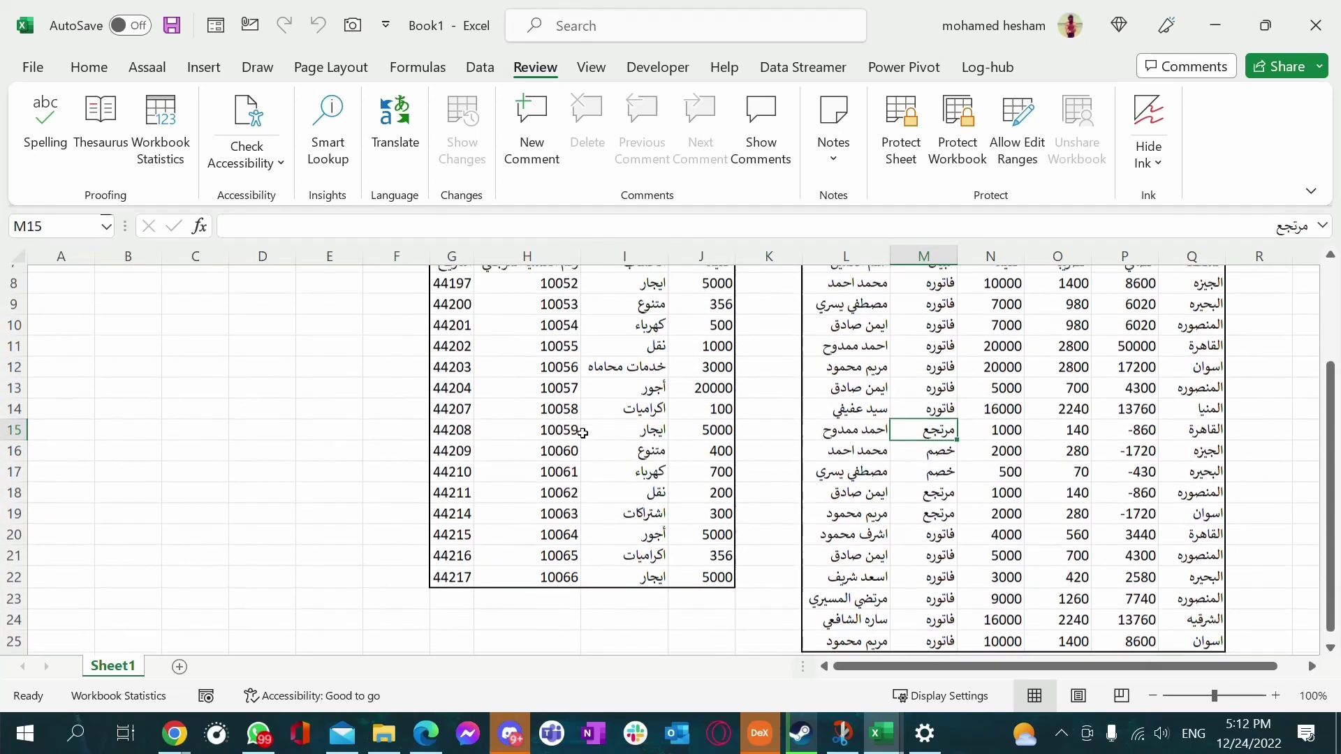
click(615, 402)
scroll(615, 402, up, 1)
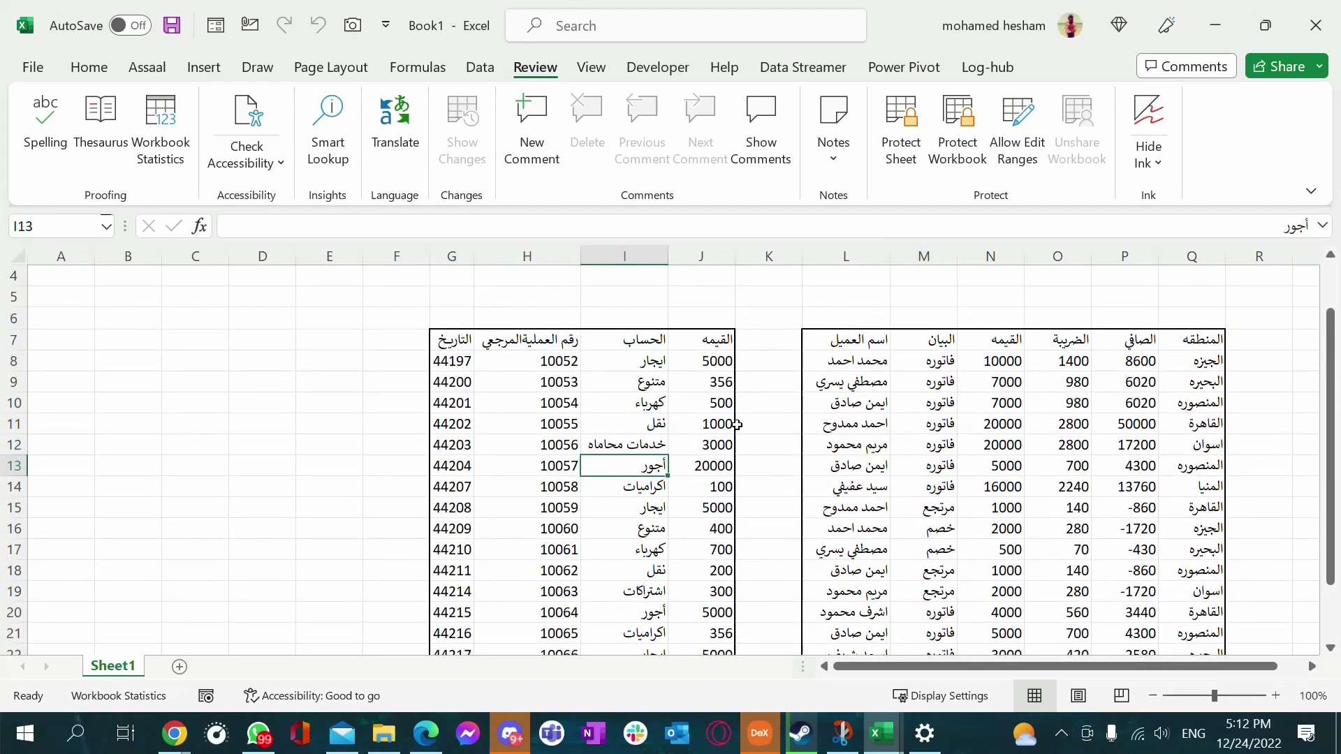
drag(695, 337, 440, 621)
click(992, 427)
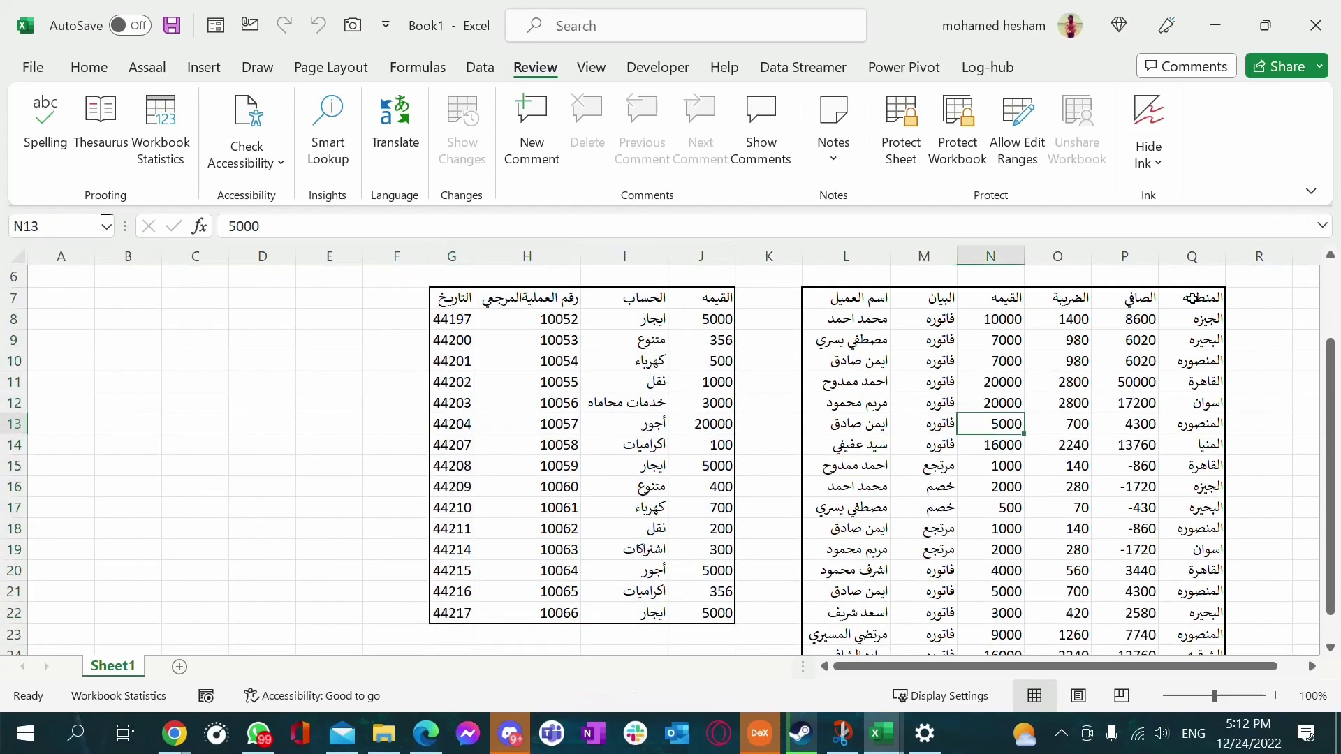
Select the right-hand customer table L7:Q25
drag(1192, 298, 836, 610)
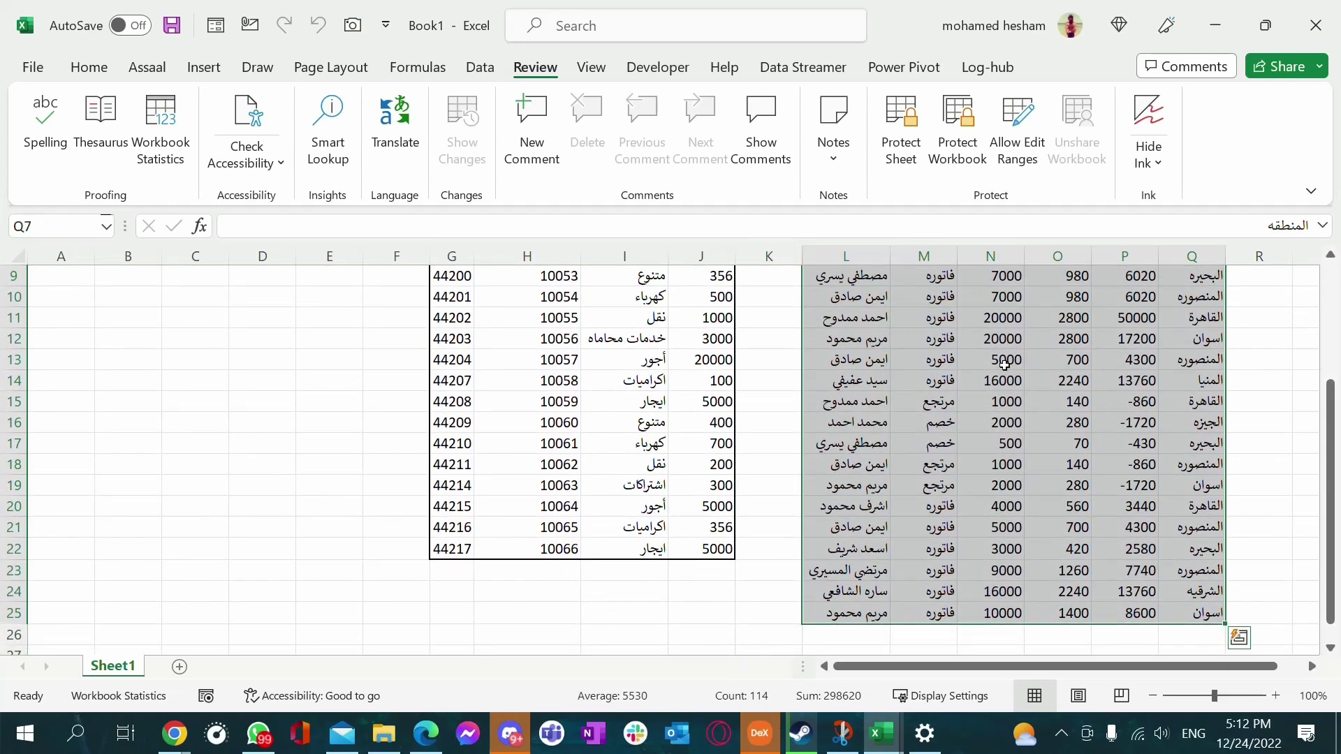
click(971, 390)
click(447, 443)
scroll(545, 439, up, 1)
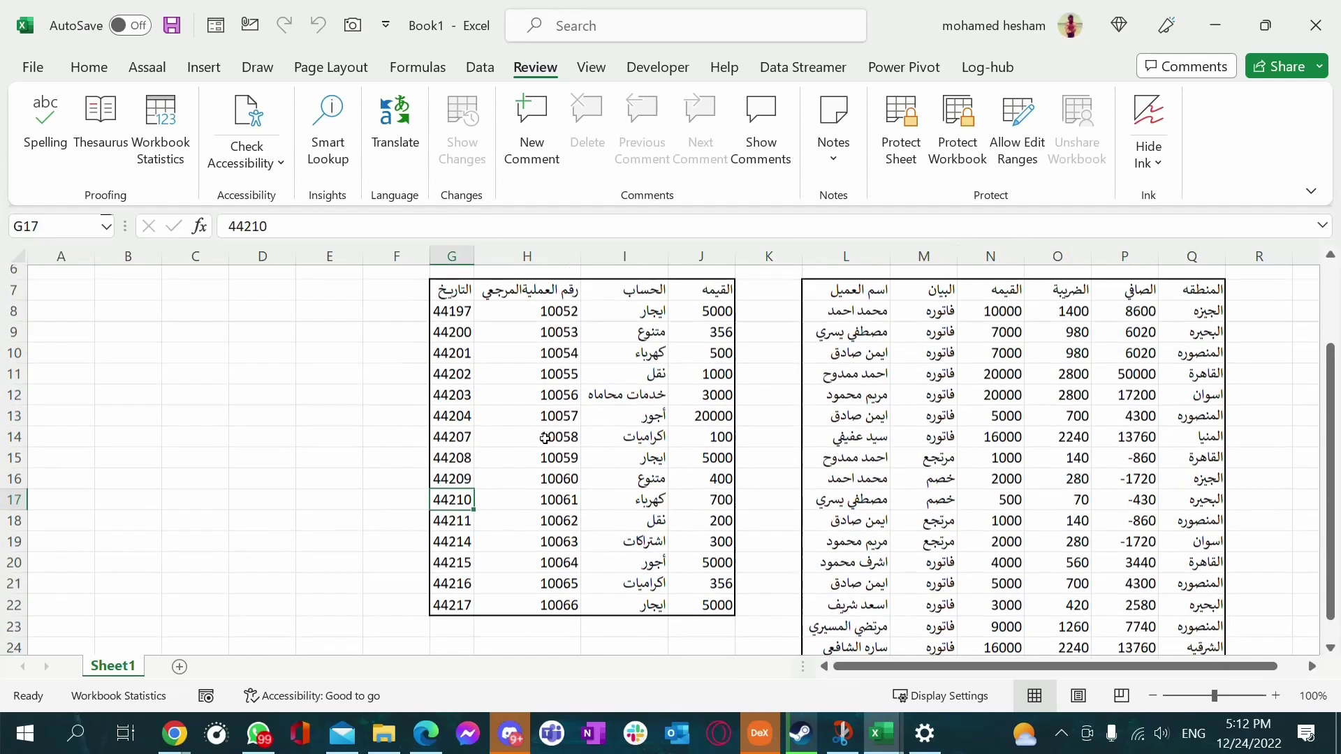
click(920, 379)
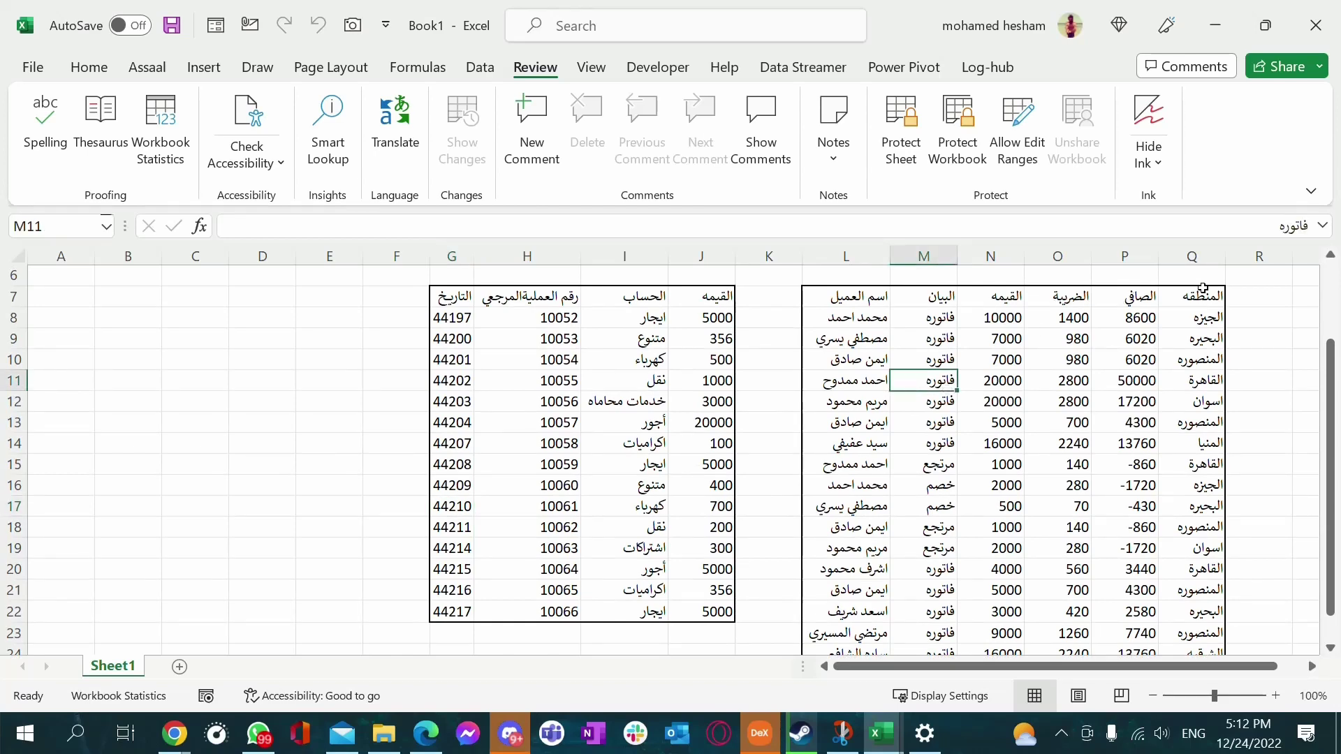
drag(1206, 289, 852, 633)
scroll(908, 399, up, 1)
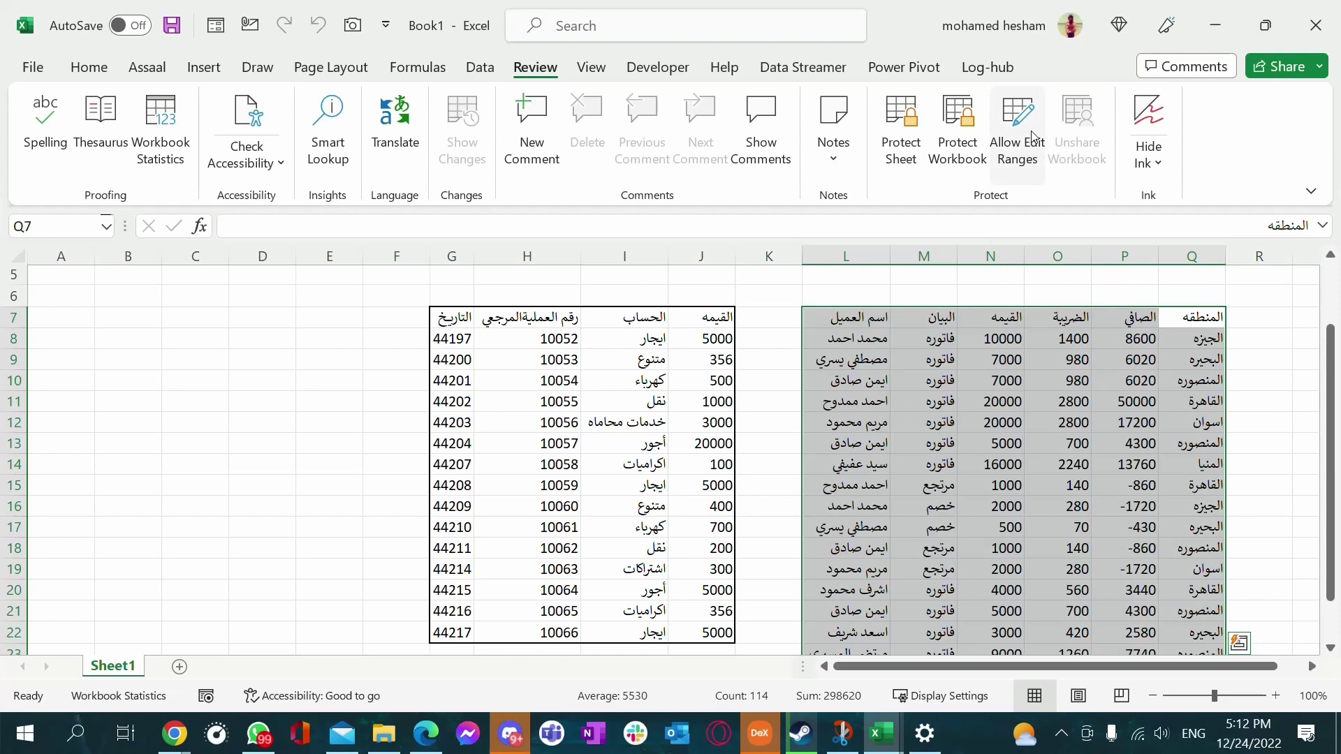
Start a new editable range for $L$7:$Q$25 titled مبيعات
click(1032, 157)
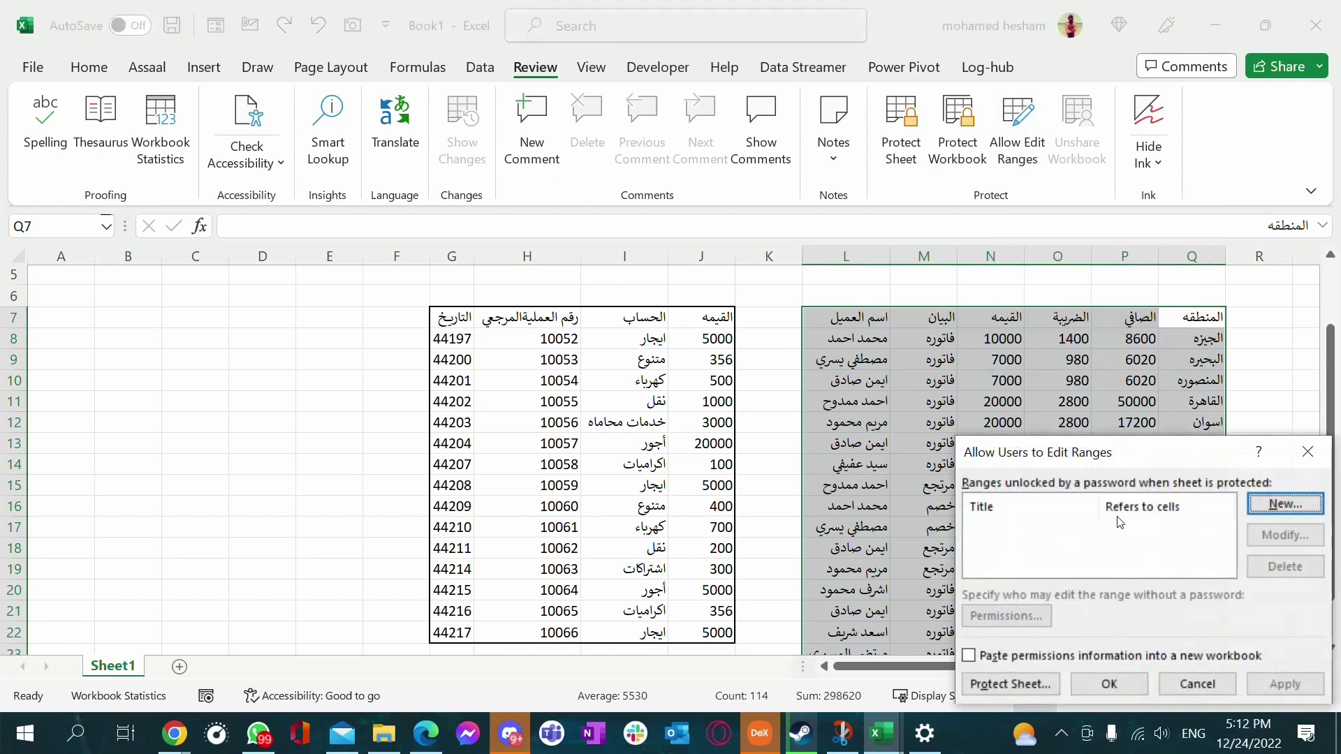
drag(1194, 457, 481, 313)
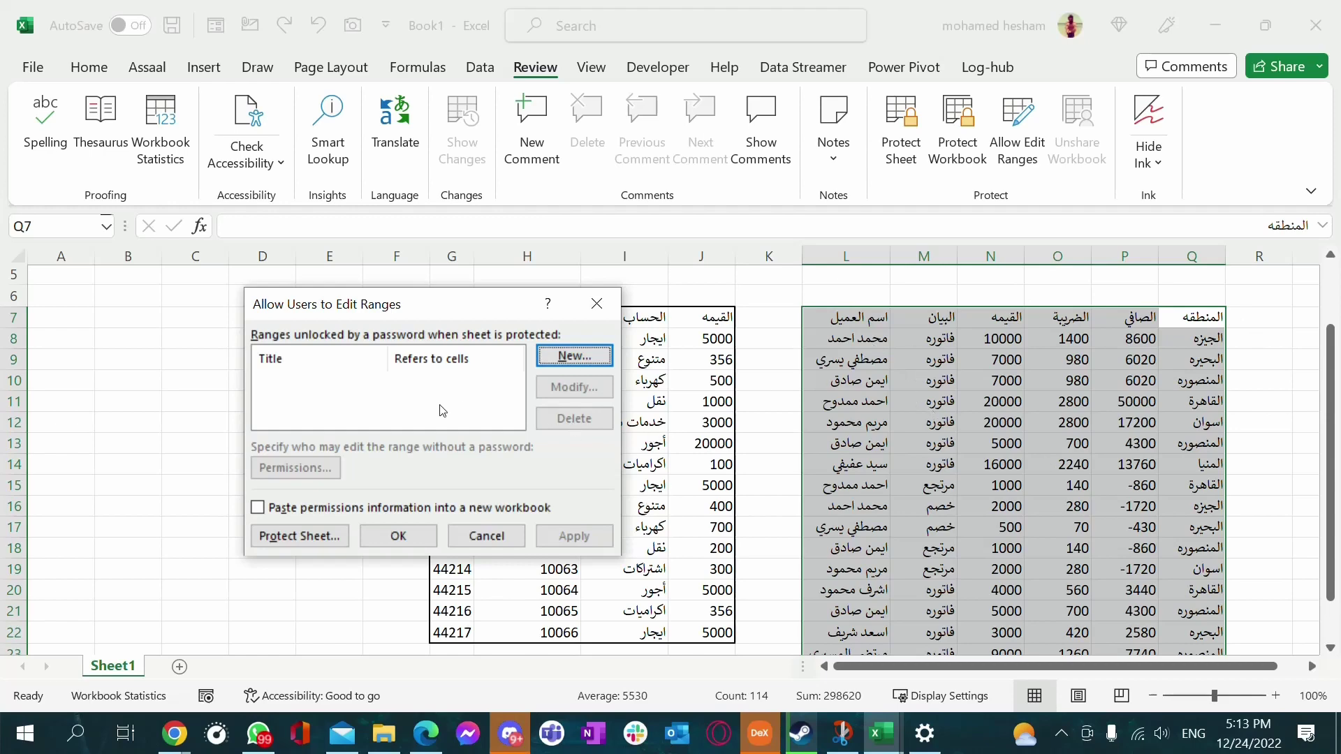
click(574, 357)
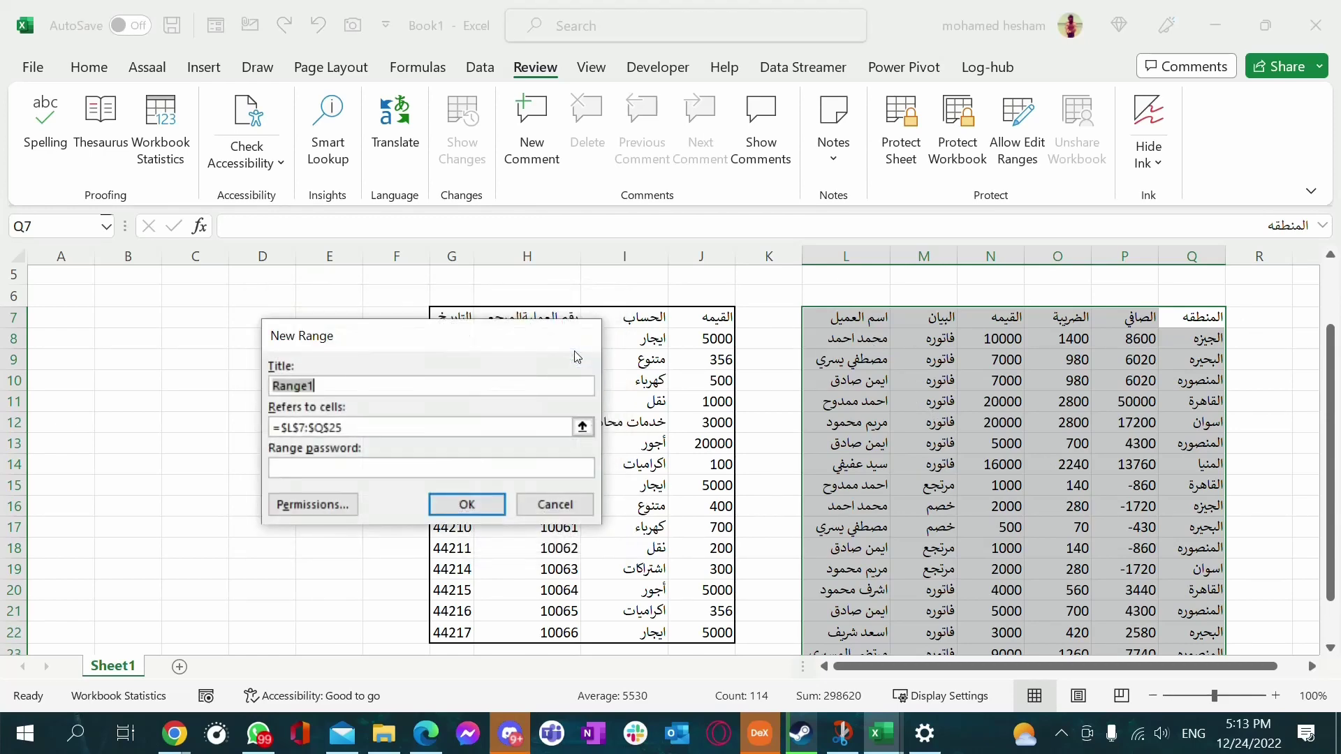
click(340, 380)
key(BackSpace)
key(BackSpace)
key(BackSpace)
key(BackSpace)
key(BackSpace)
key(BackSpace)
key(alt+shift)
text(مبيعات)
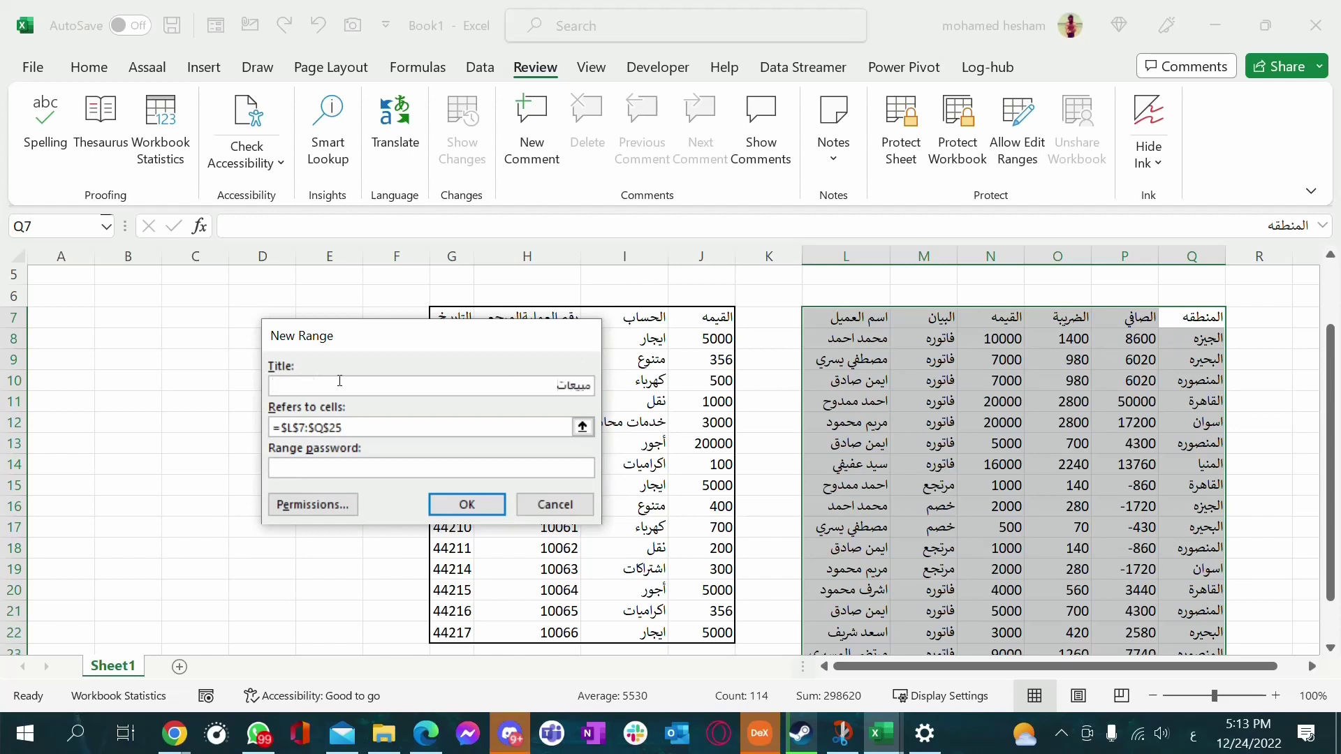
click(322, 426)
Give the مبيعات range a password, confirm it, and close Allow Edit Ranges
click(438, 466)
click(484, 510)
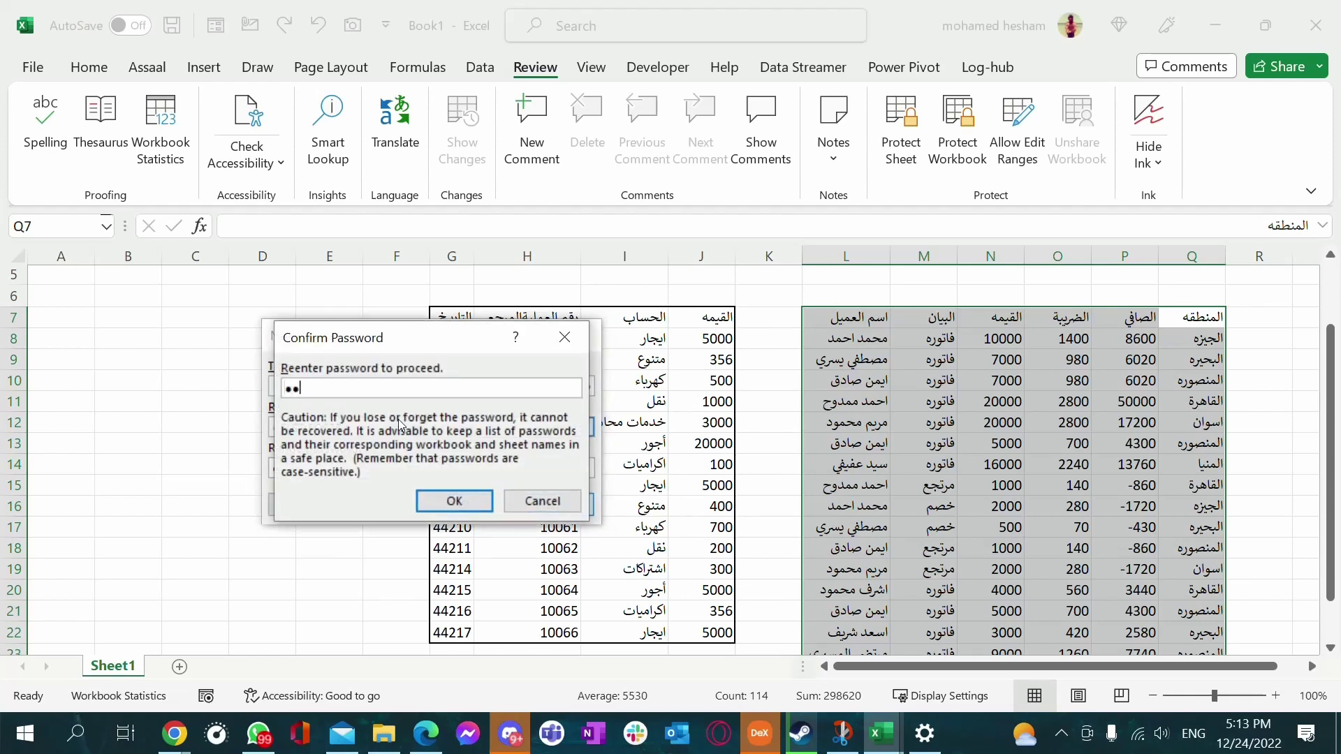
click(453, 500)
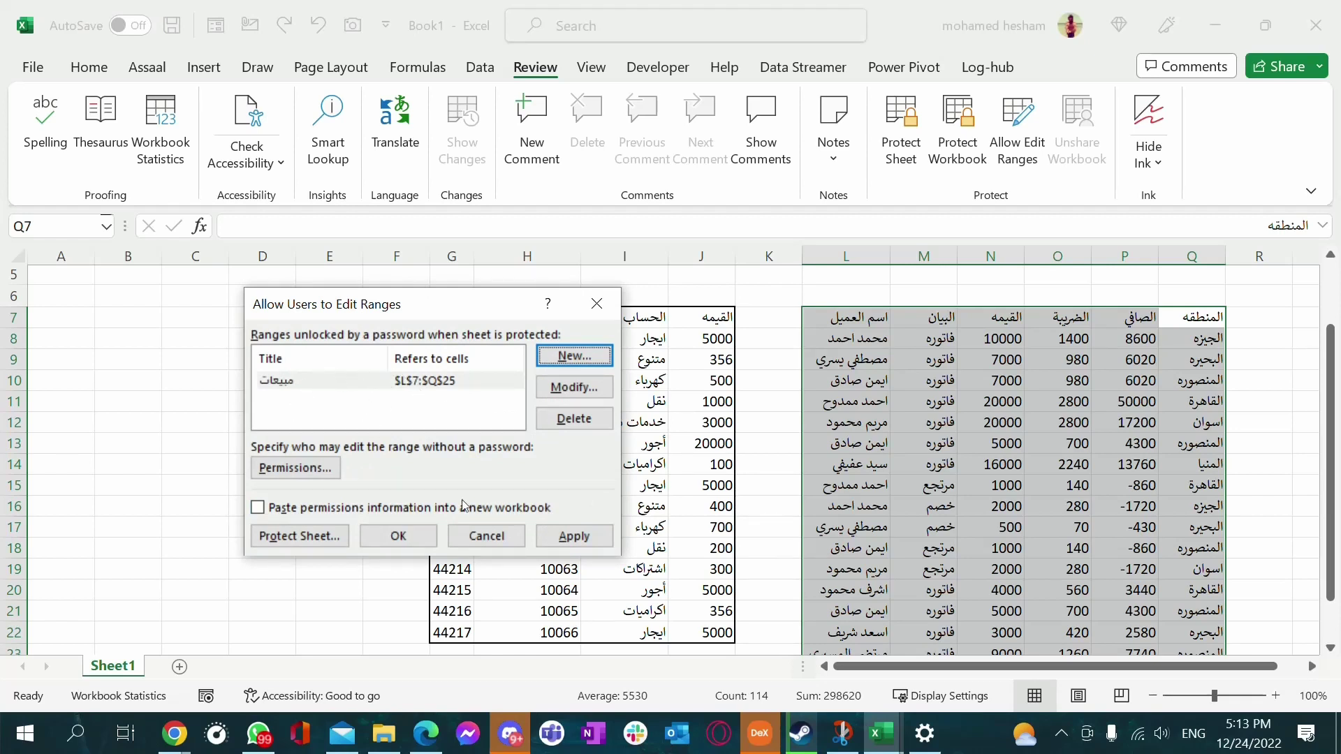
click(413, 535)
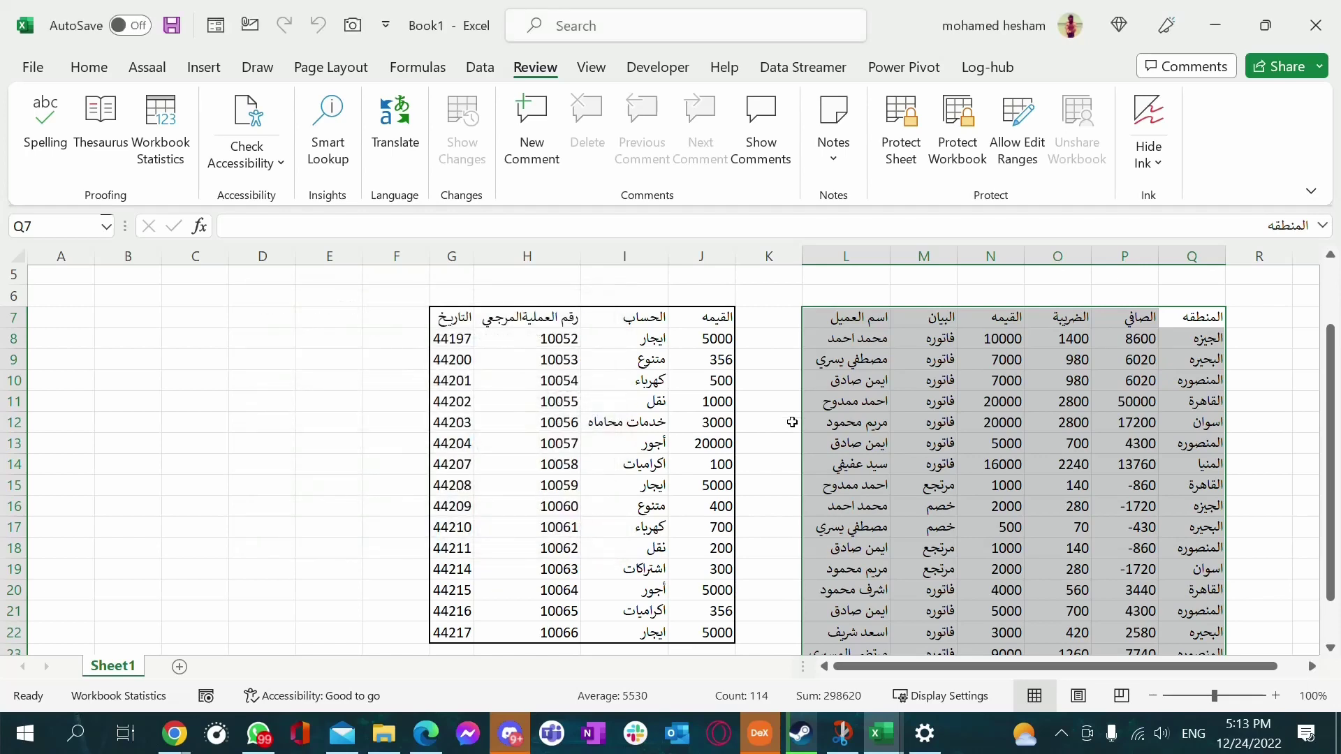
Protect the sheet again with its password
click(775, 423)
click(979, 369)
click(861, 444)
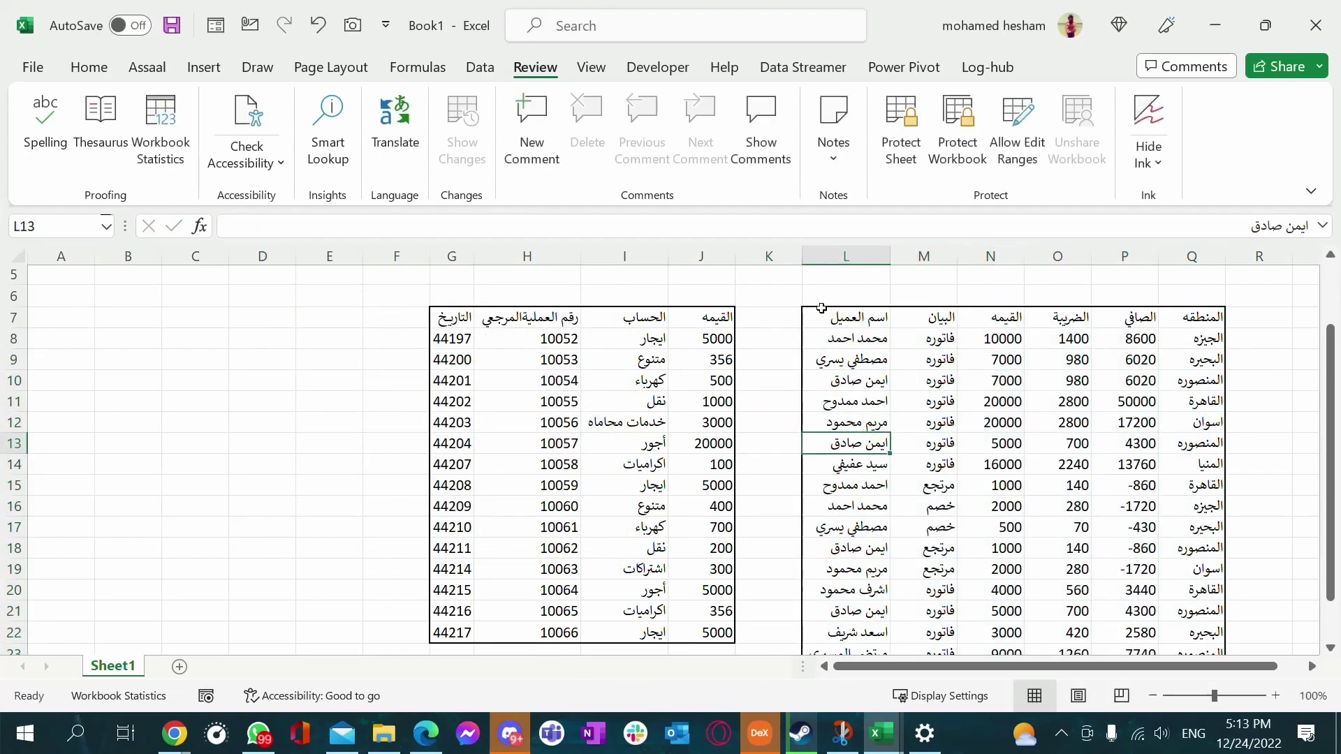
click(888, 132)
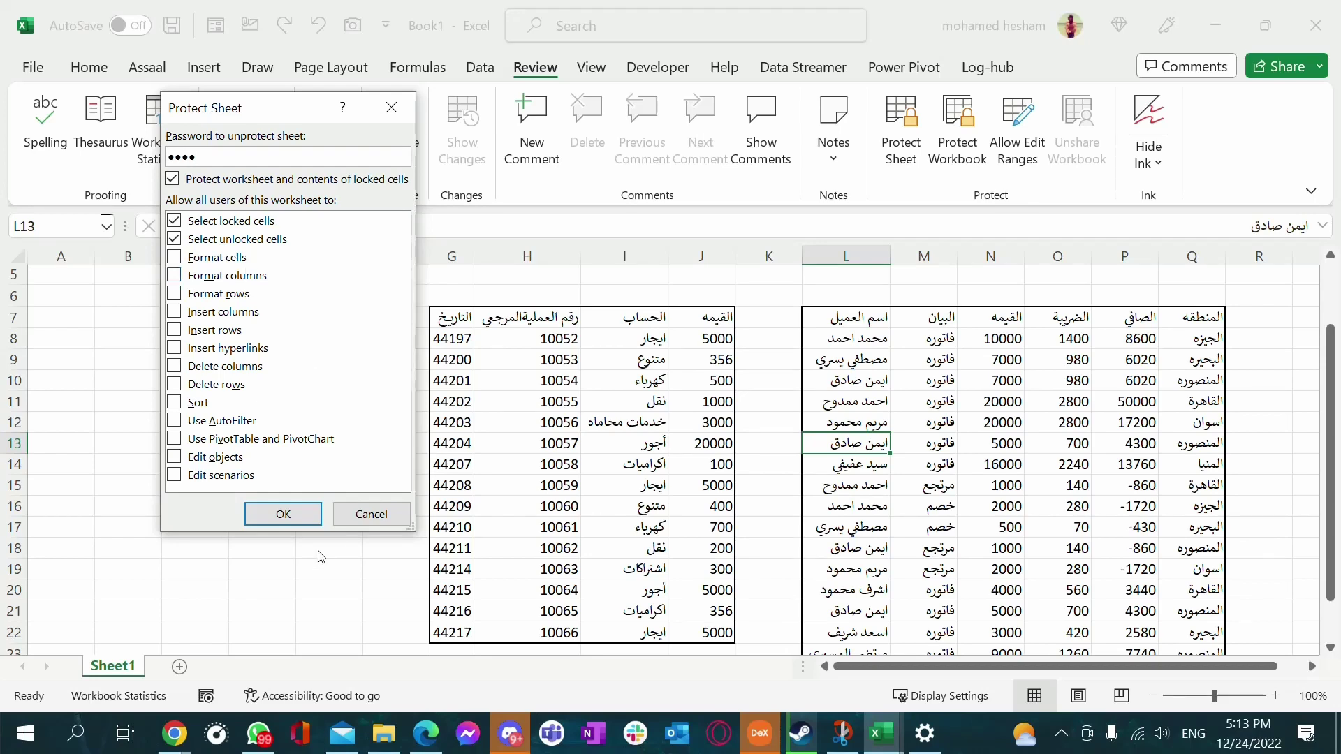
click(277, 511)
text(123)
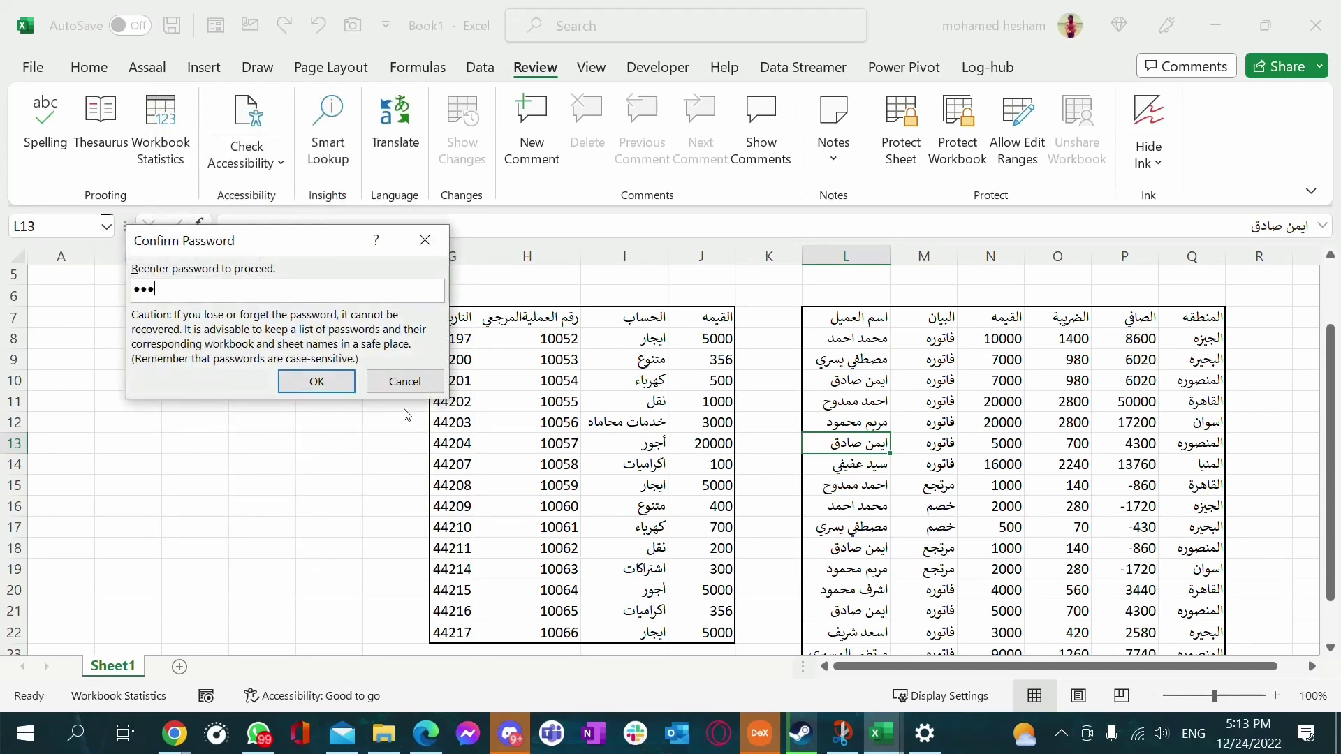
text(4)
click(317, 381)
Verify that editing H8, E13 and H14 is blocked by the protection
double_click(578, 341)
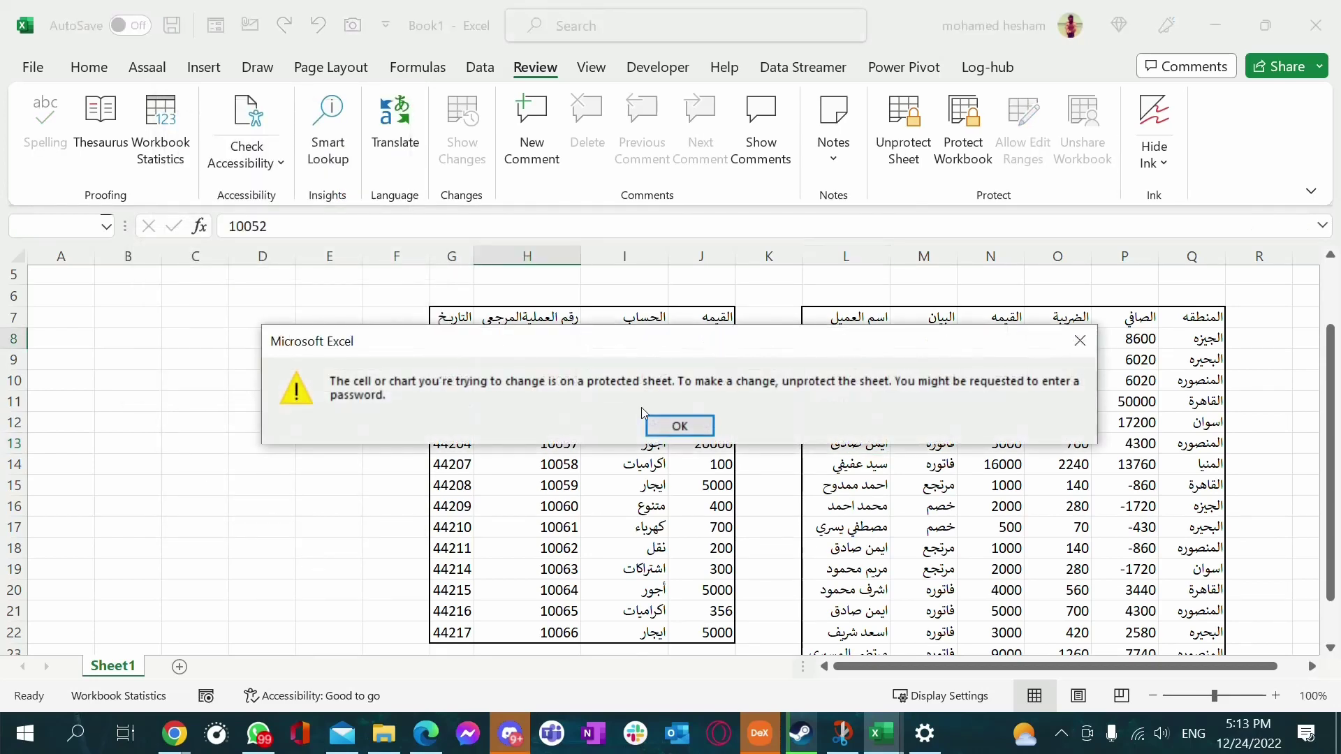
click(671, 425)
double_click(347, 438)
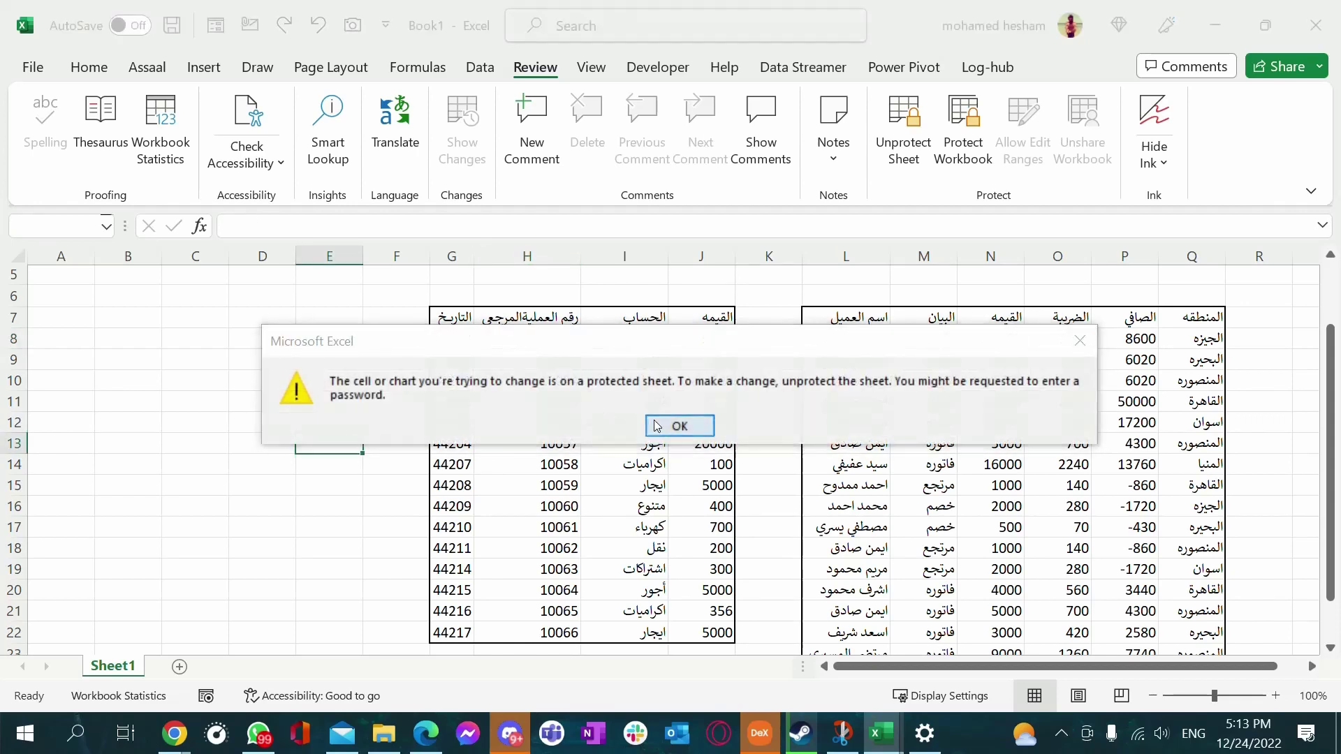
click(657, 425)
double_click(559, 465)
click(678, 425)
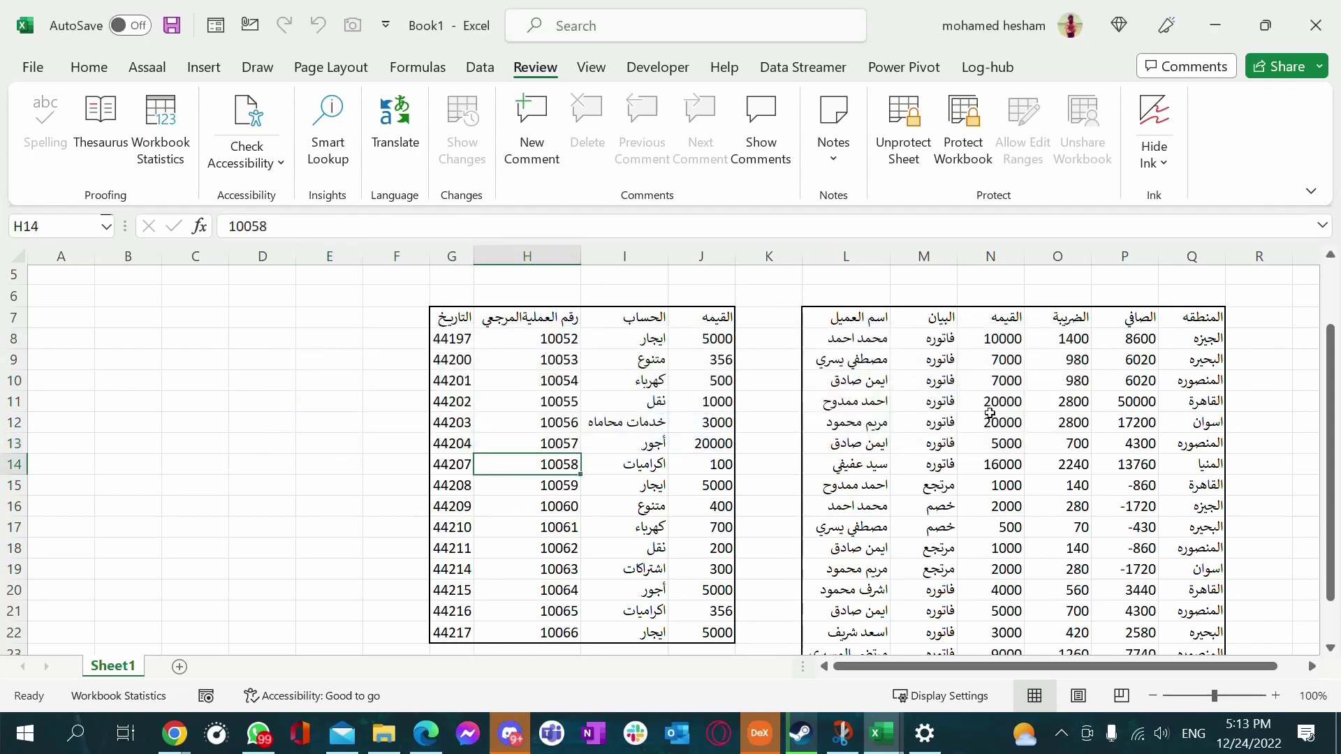
Try editing the 4000 in N20 and move the range-password prompt aside
click(990, 413)
key(ctrl+Down)
double_click(1004, 368)
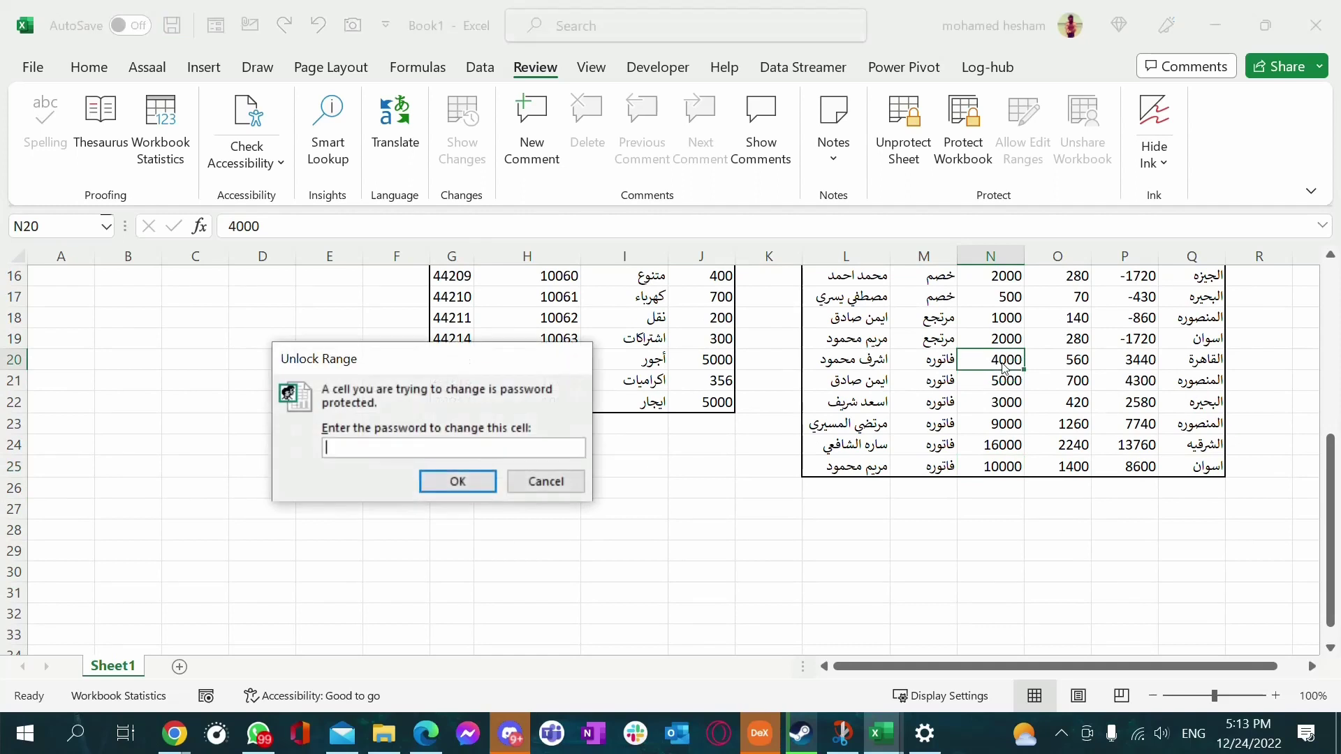
drag(383, 360, 880, 327)
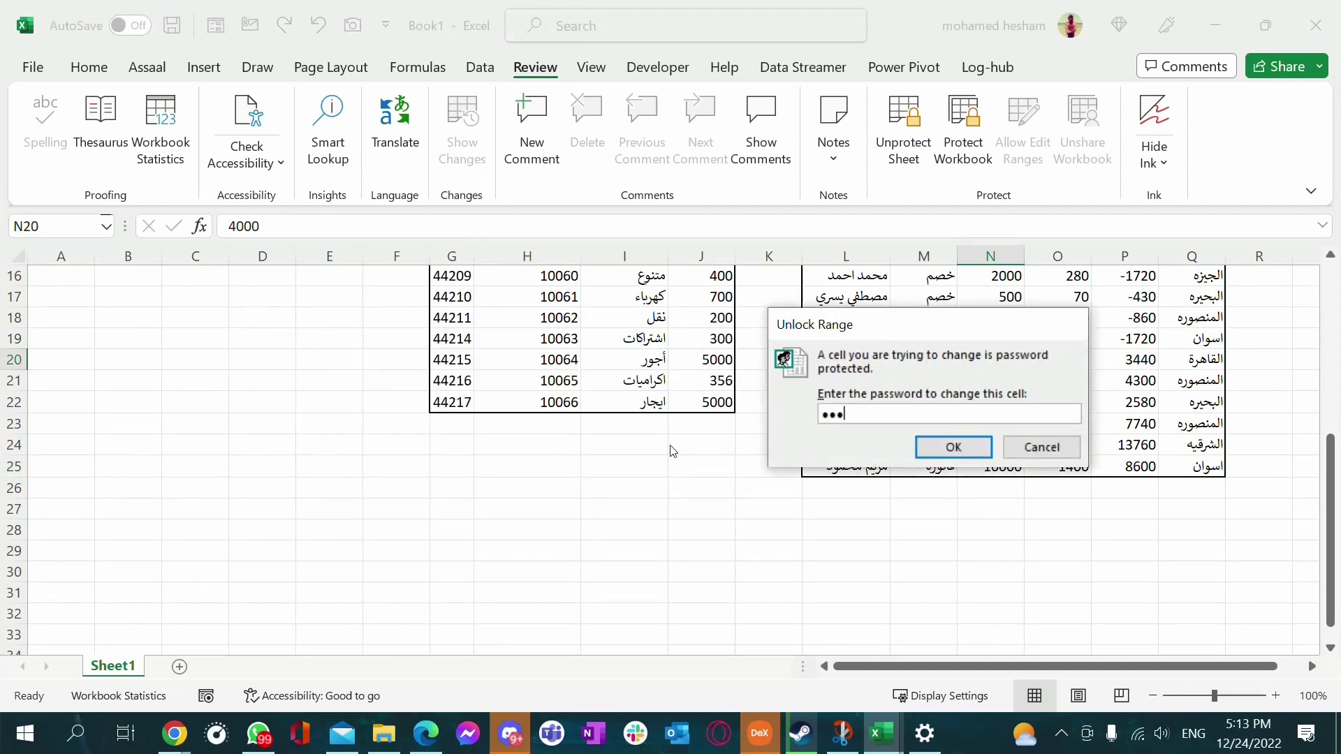
Unlock the sales range and change N13 from 5000 to 5645
click(952, 447)
scroll(992, 391, up, 2)
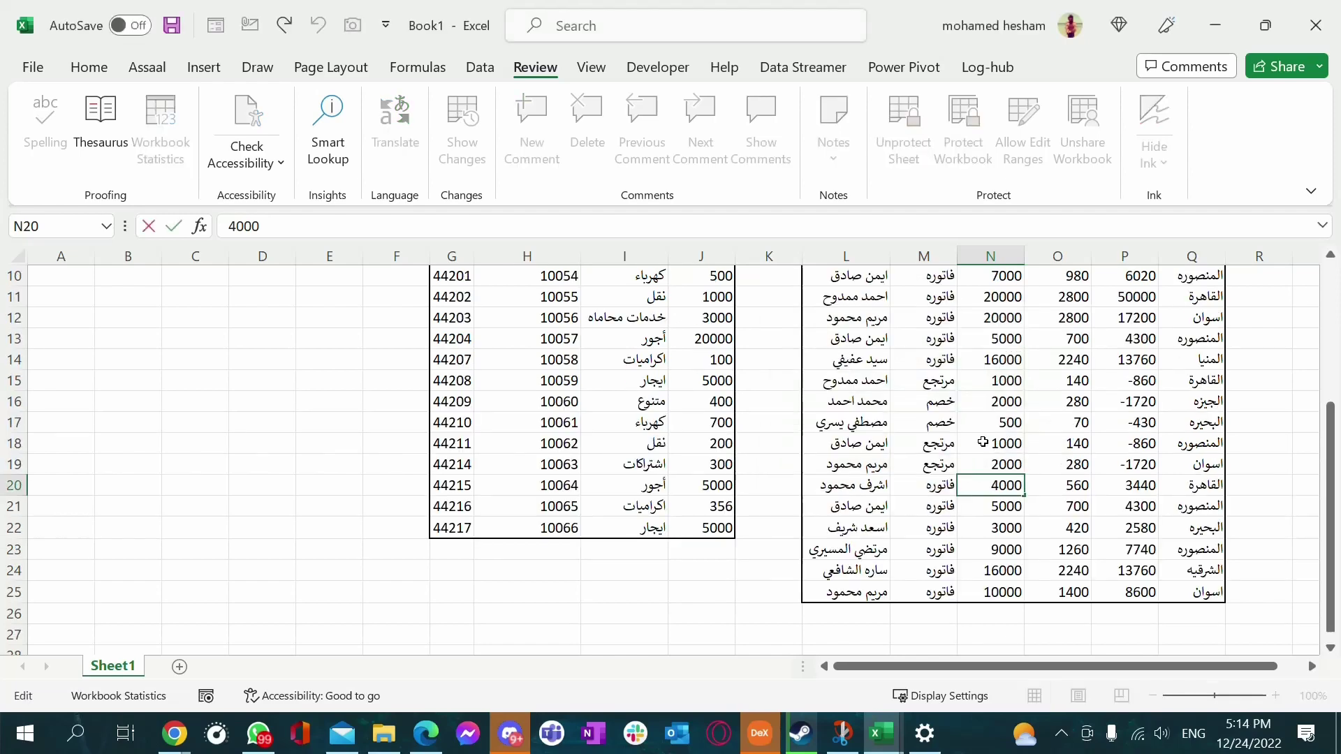
click(993, 344)
text(564)
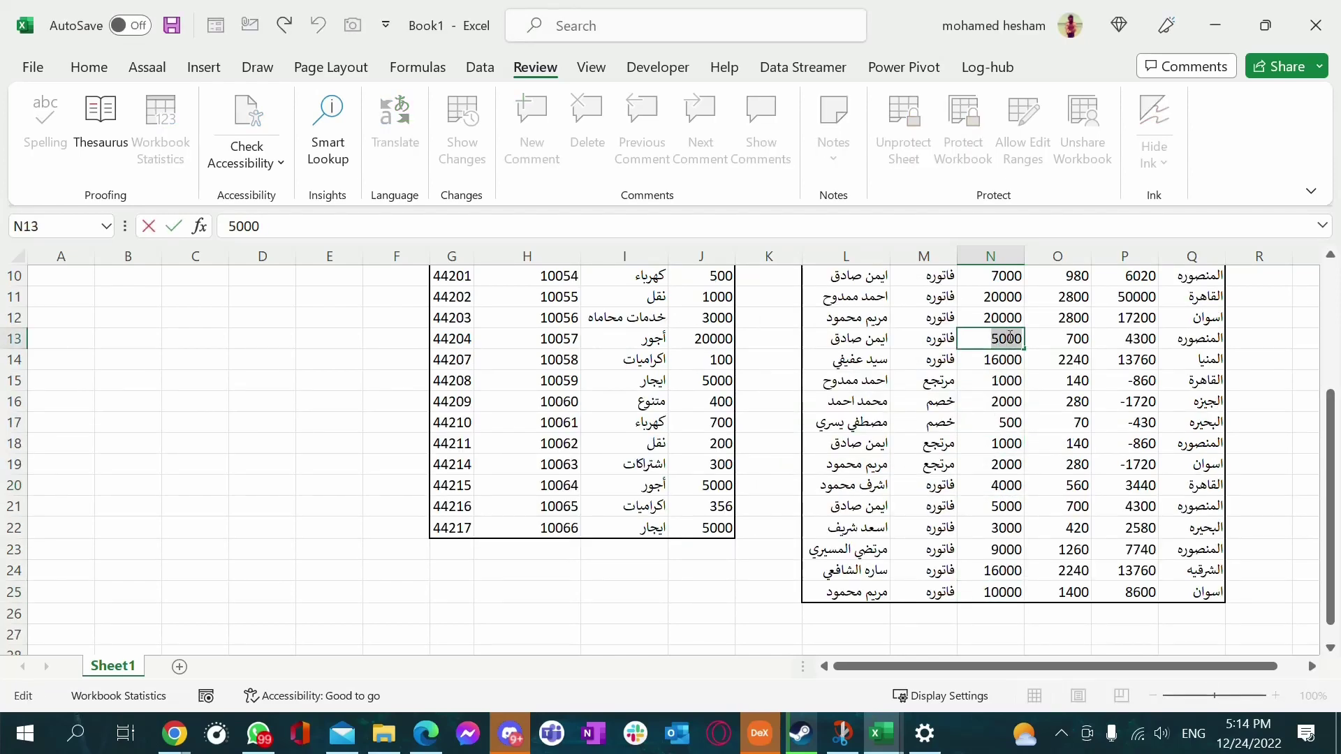
text(5)
key(Return)
click(1010, 337)
Confirm the expenses table cell كهرباء and cell L4 still block edits
scroll(628, 454, up, 3)
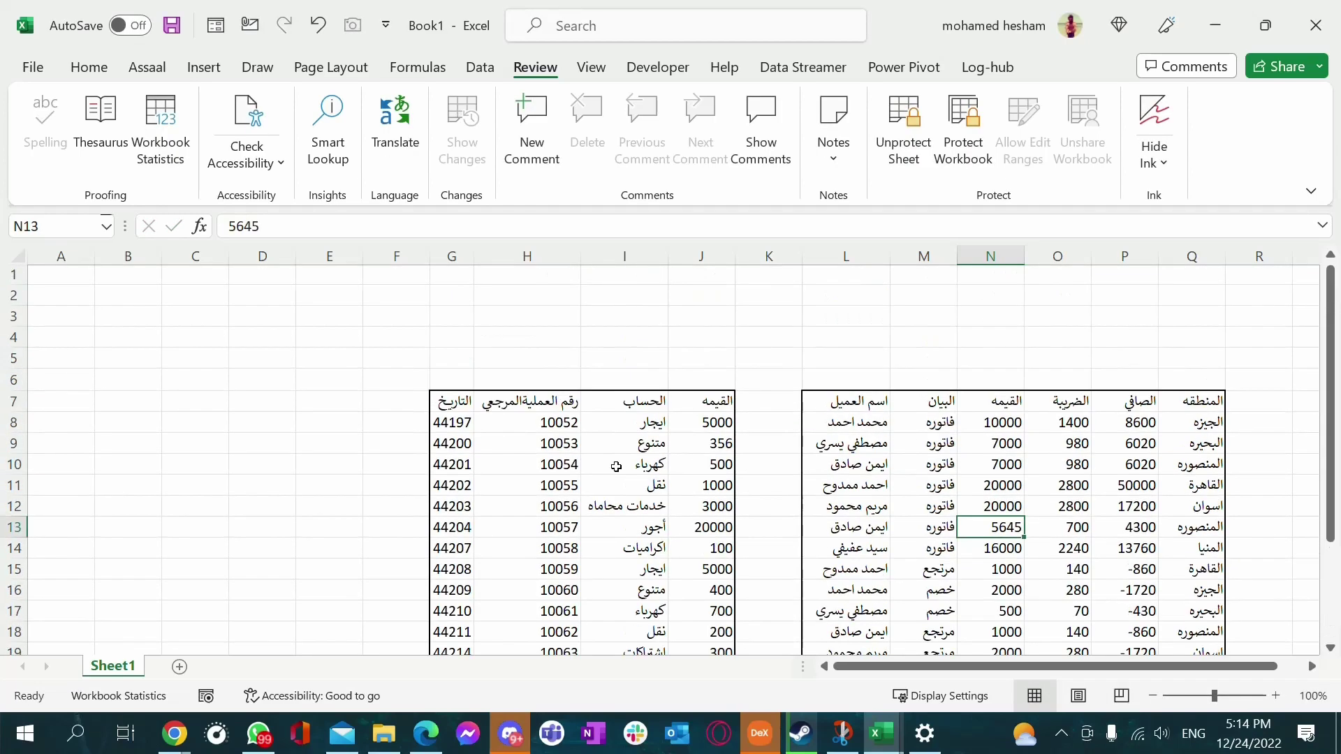
click(657, 465)
double_click(656, 464)
click(680, 426)
double_click(844, 338)
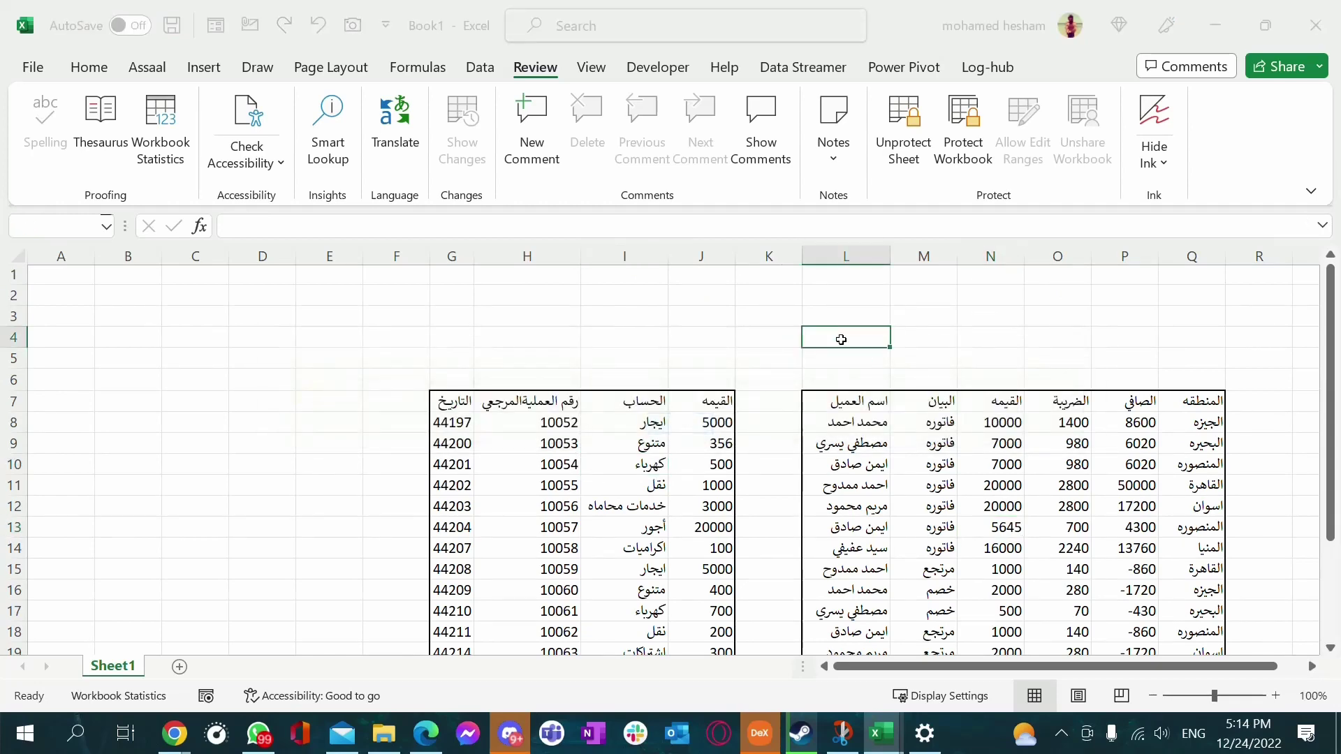
key(Return)
scroll(1024, 412, down, 2)
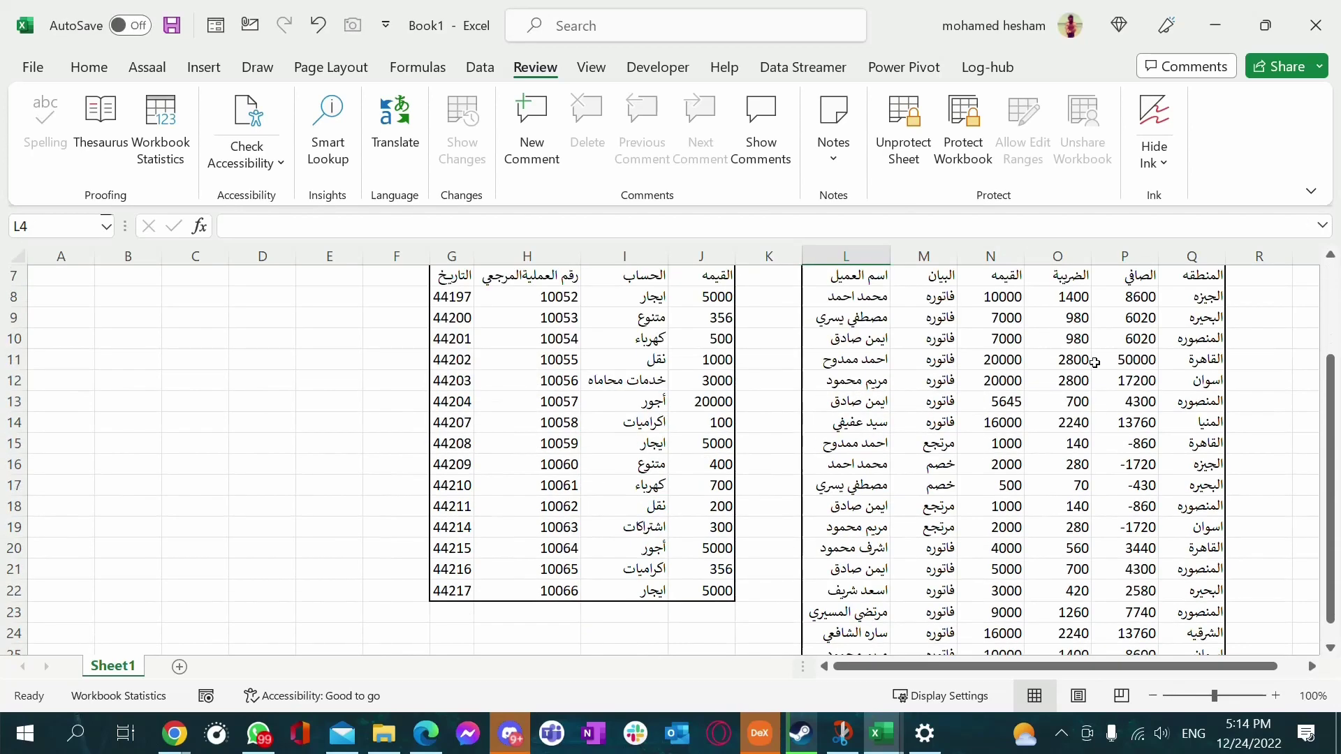
scroll(1024, 412, down, 2)
scroll(1006, 405, up, 2)
click(1111, 340)
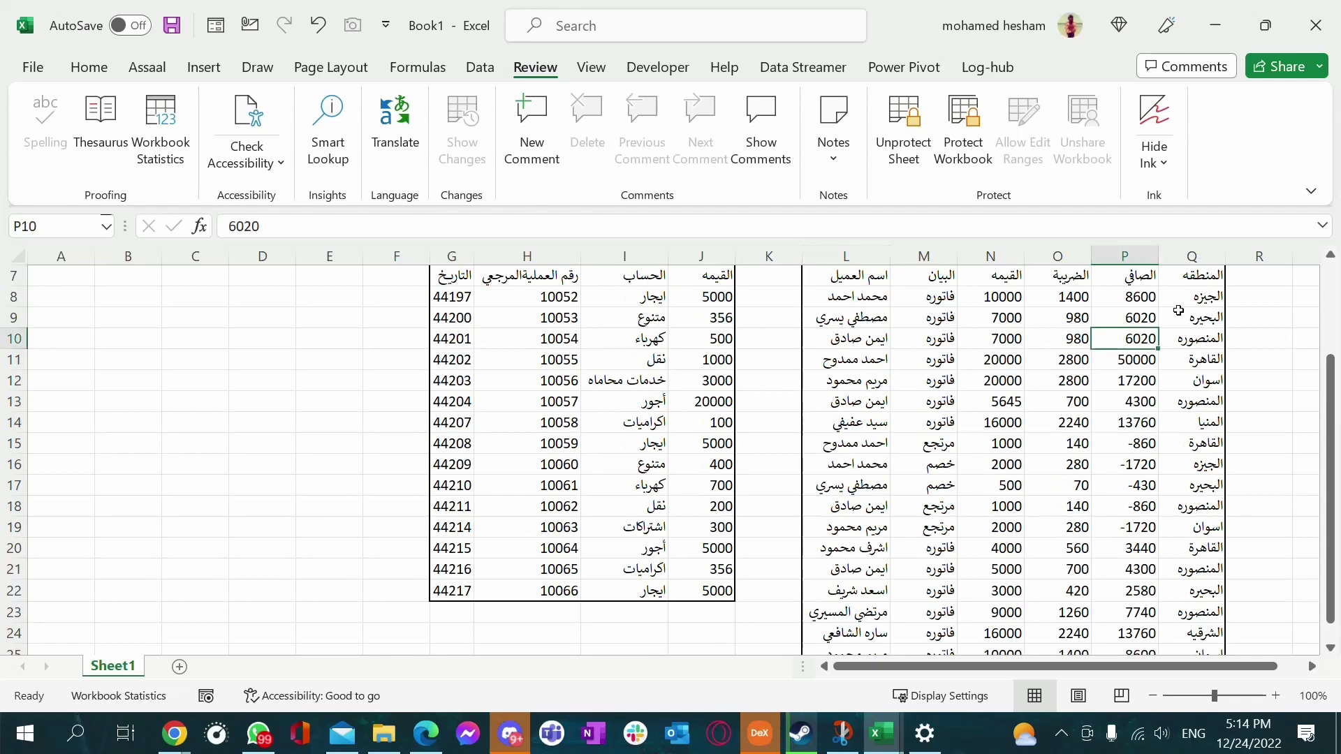
scroll(841, 383, up, 1)
Unprotect the sheet with its password and select the expenses table G7:J22
click(657, 423)
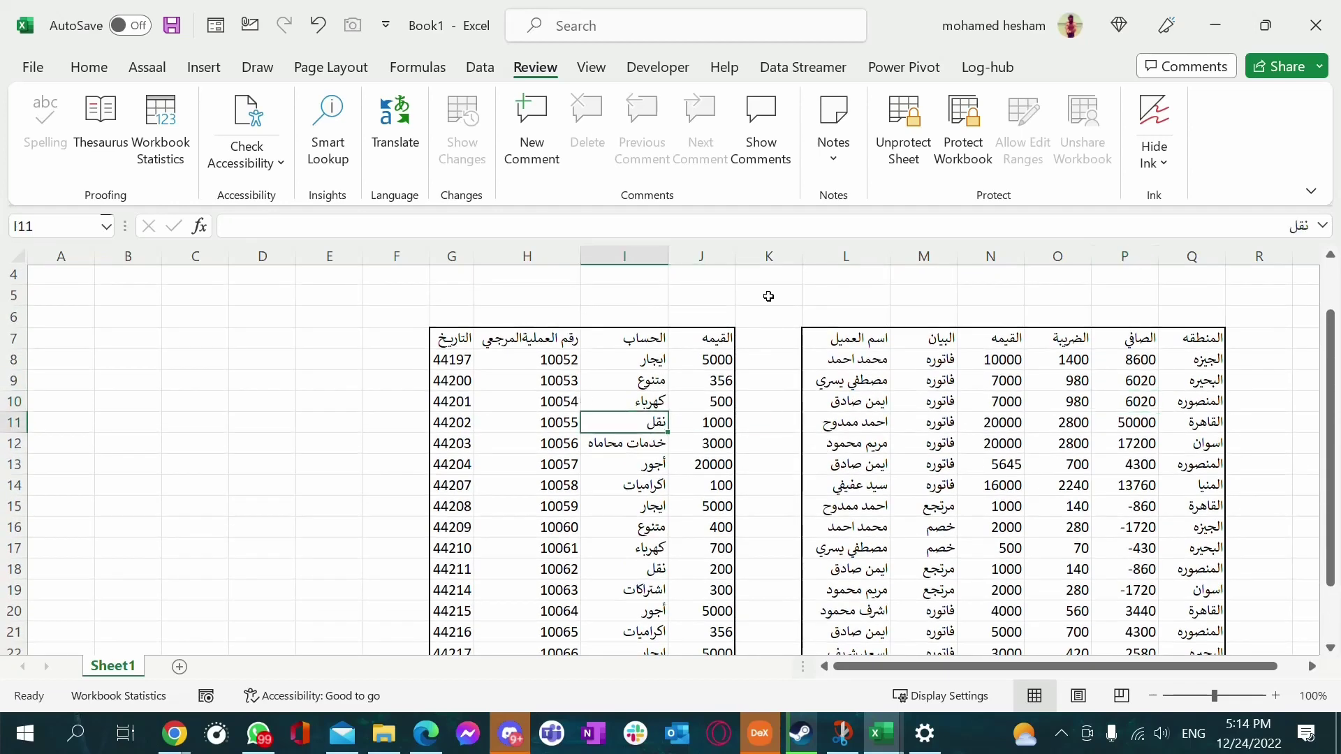
click(901, 140)
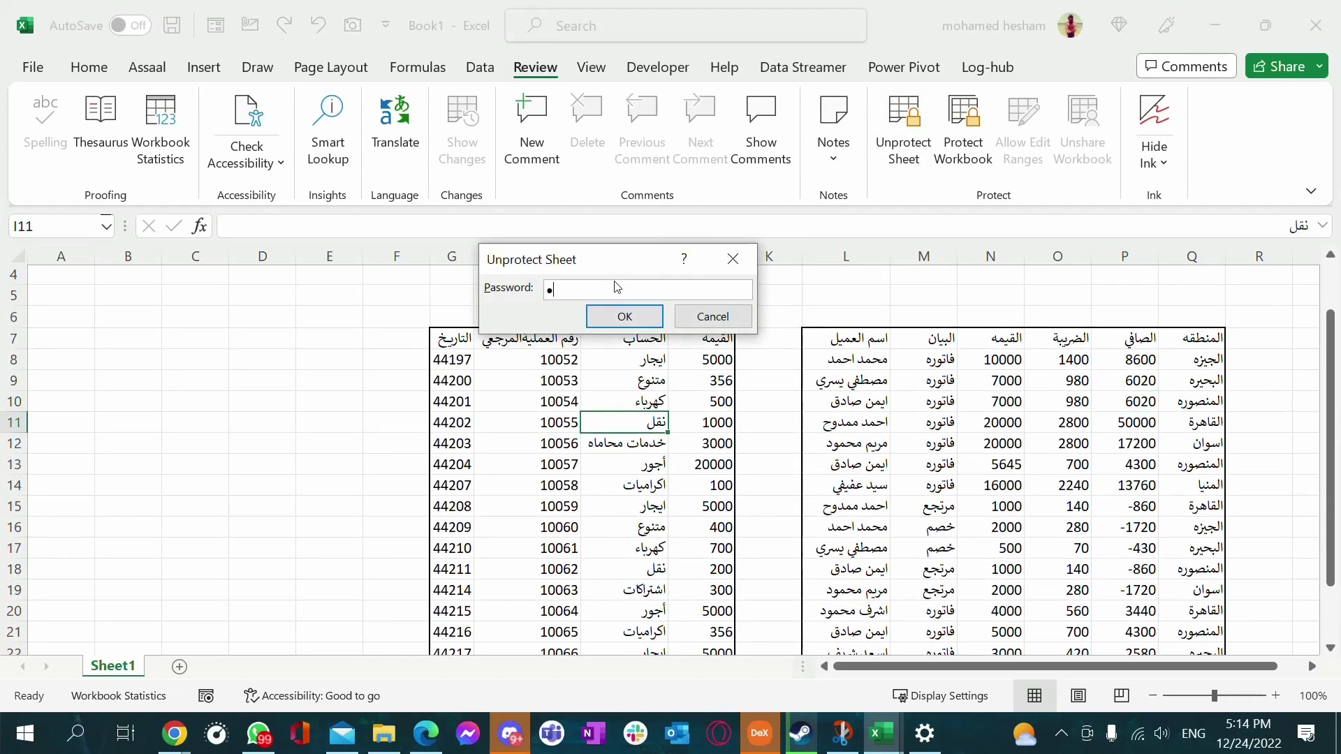
click(639, 320)
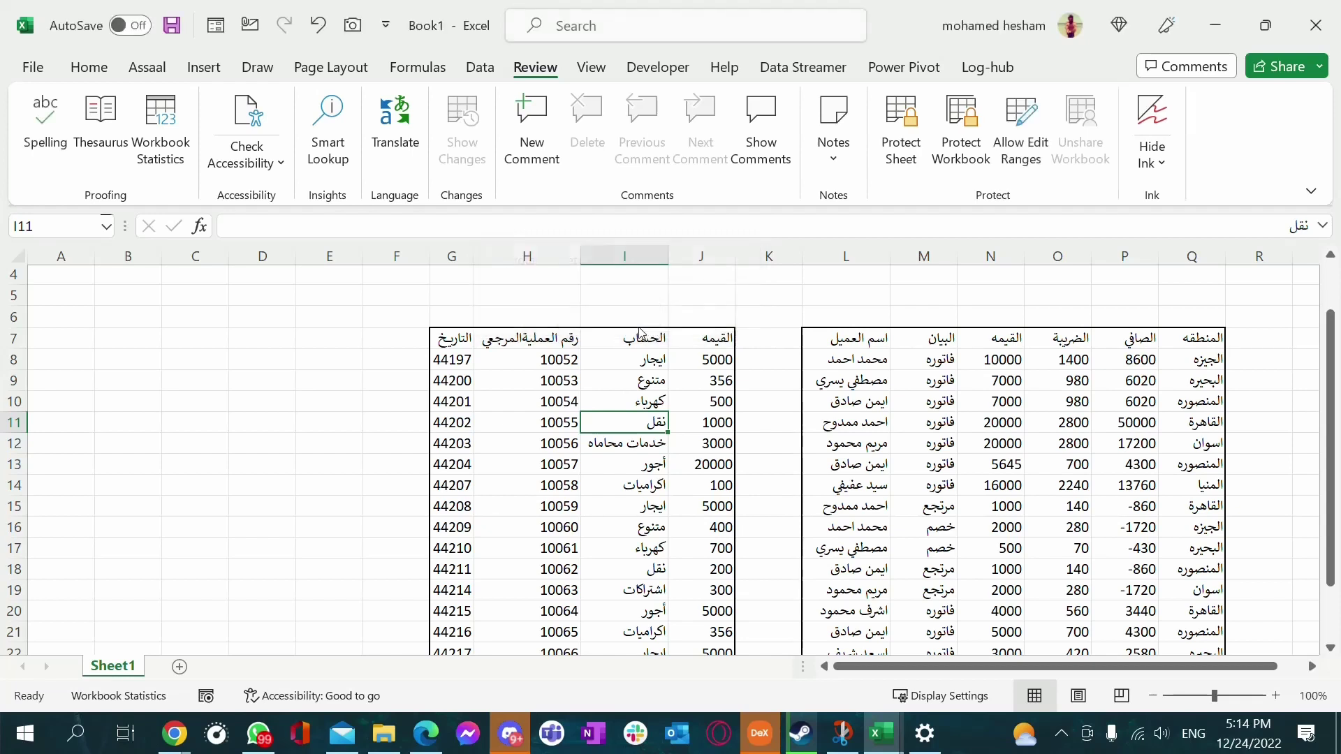
click(615, 402)
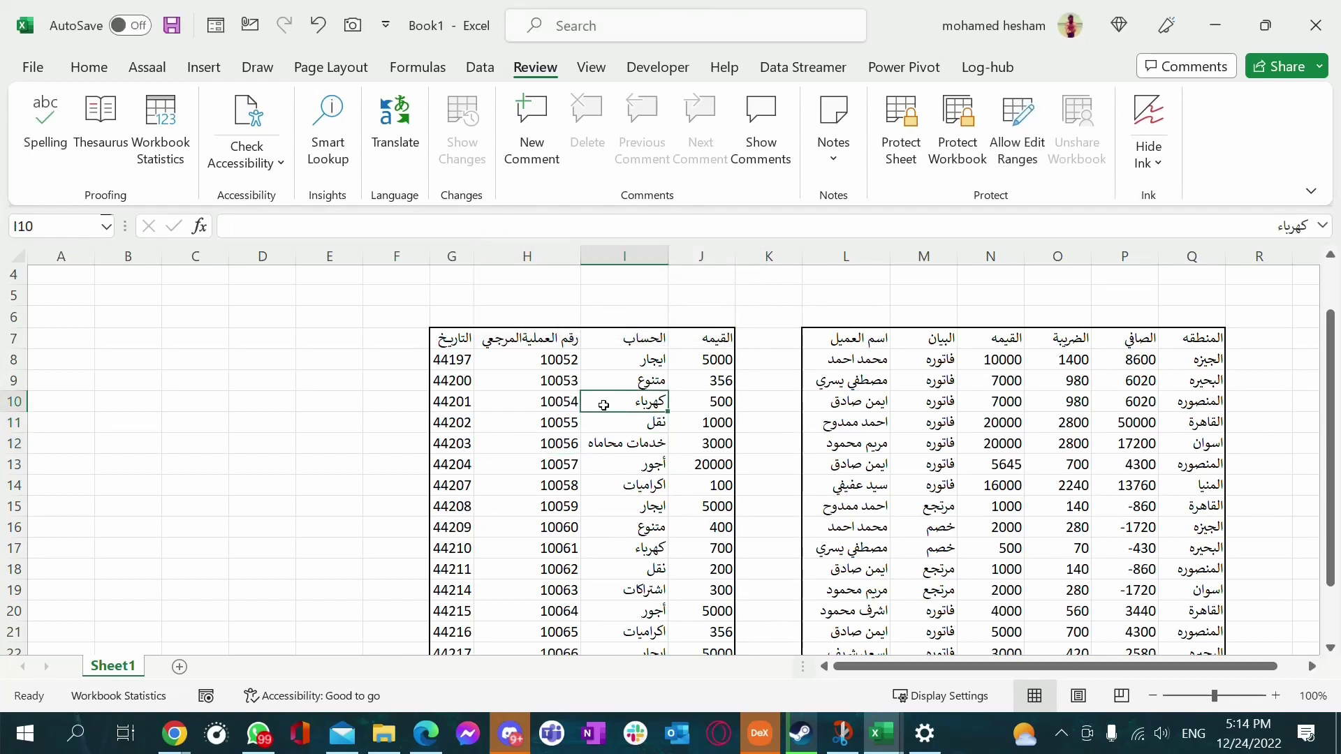
click(678, 445)
drag(702, 342, 457, 613)
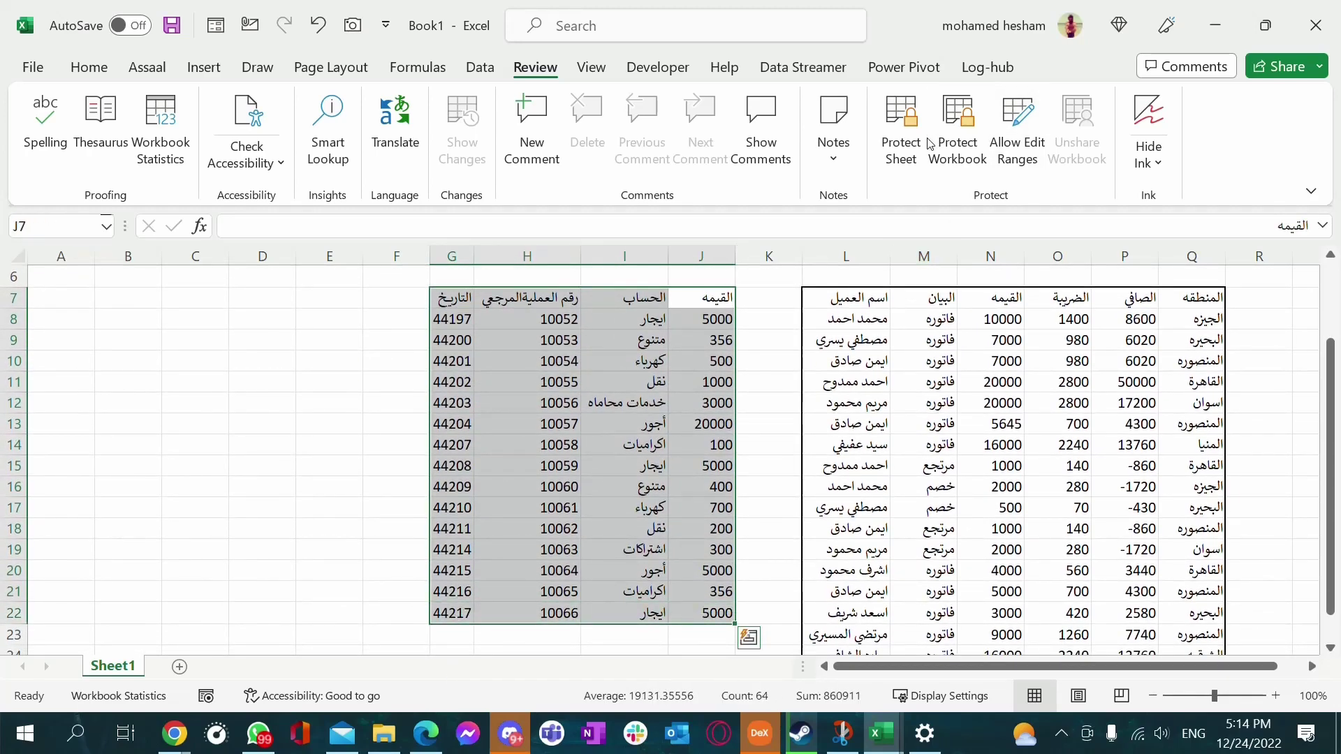
Start a new editable range titled مصروفات alongside the existing مبيعات range
click(1017, 130)
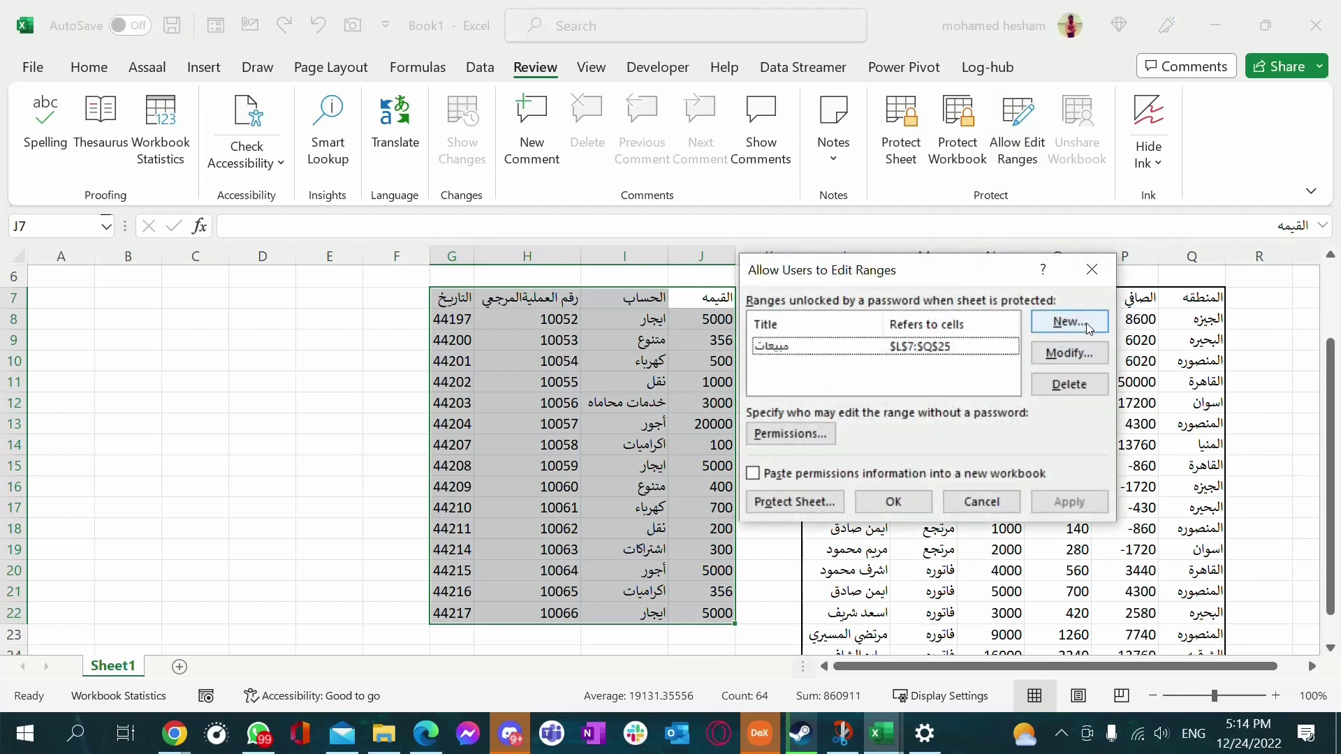
click(964, 349)
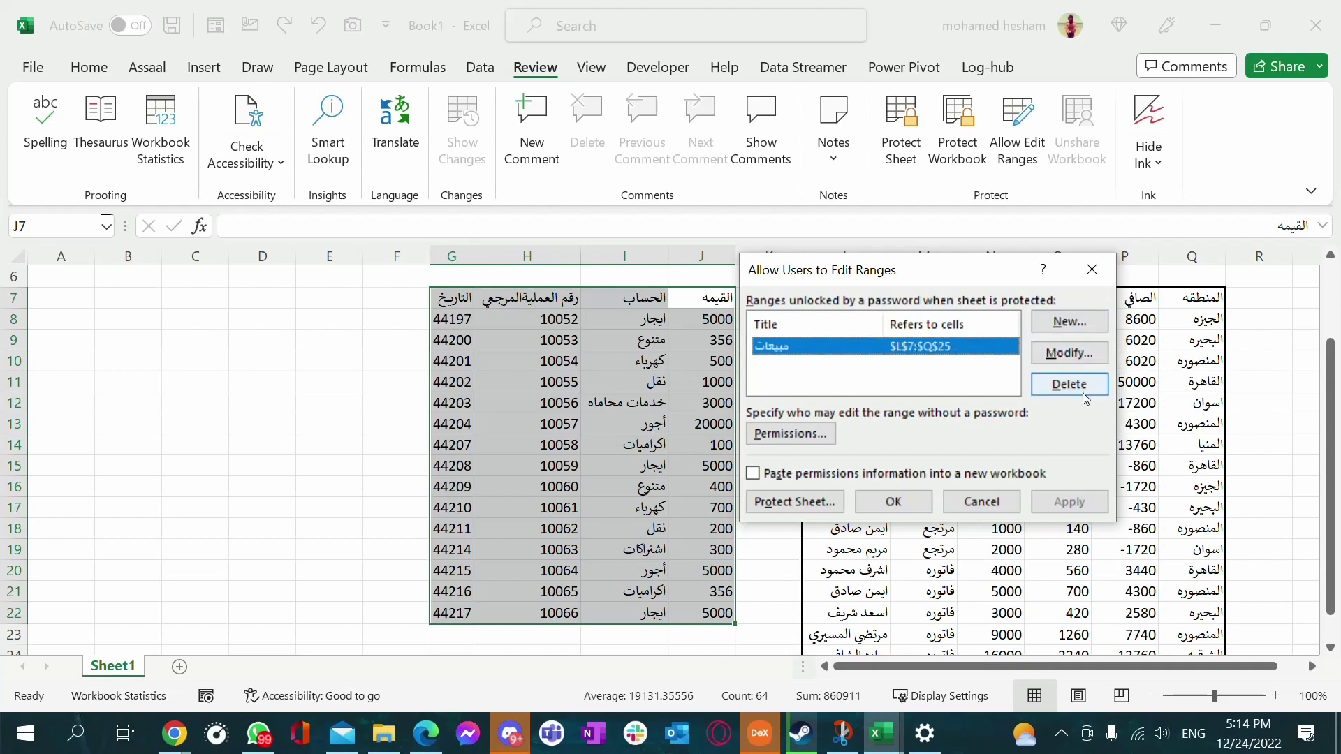
click(1072, 323)
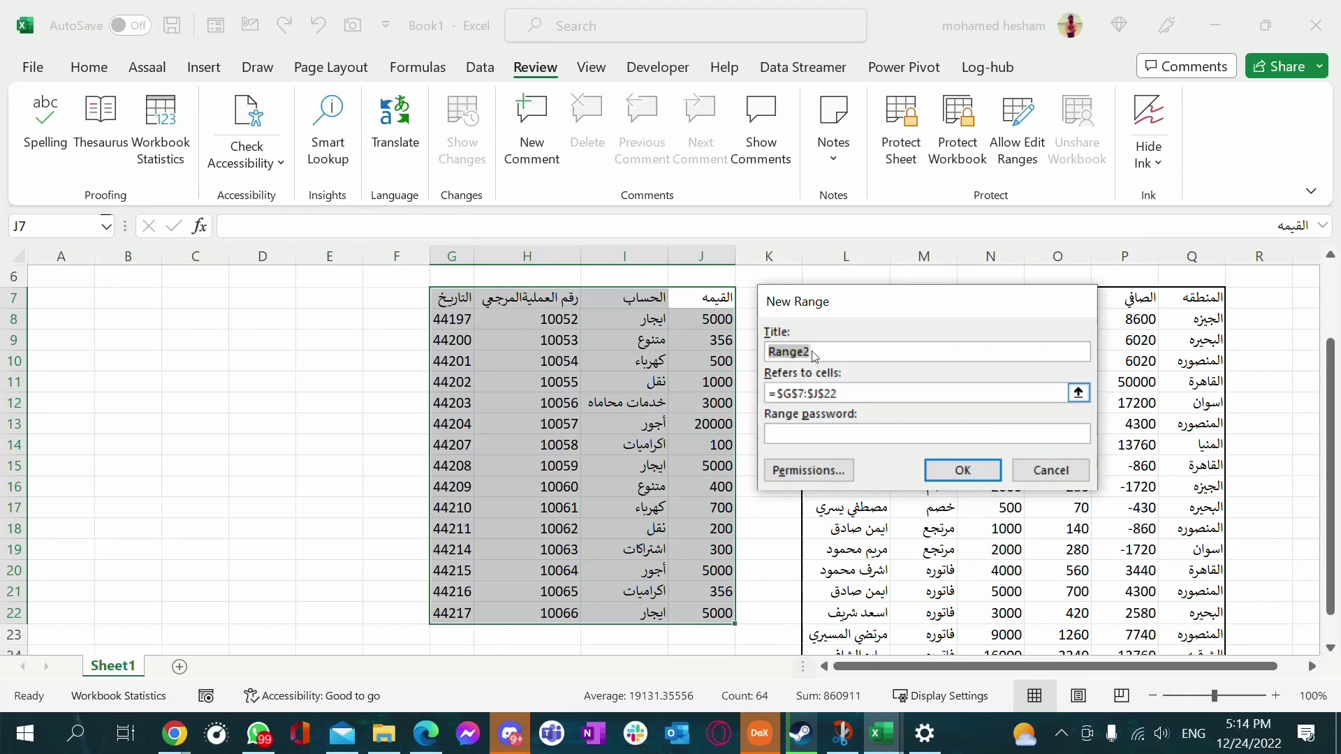
click(831, 359)
double_click(831, 358)
text(ا)
key(alt+shift)
key(ctrl+shift)
text(صروفات)
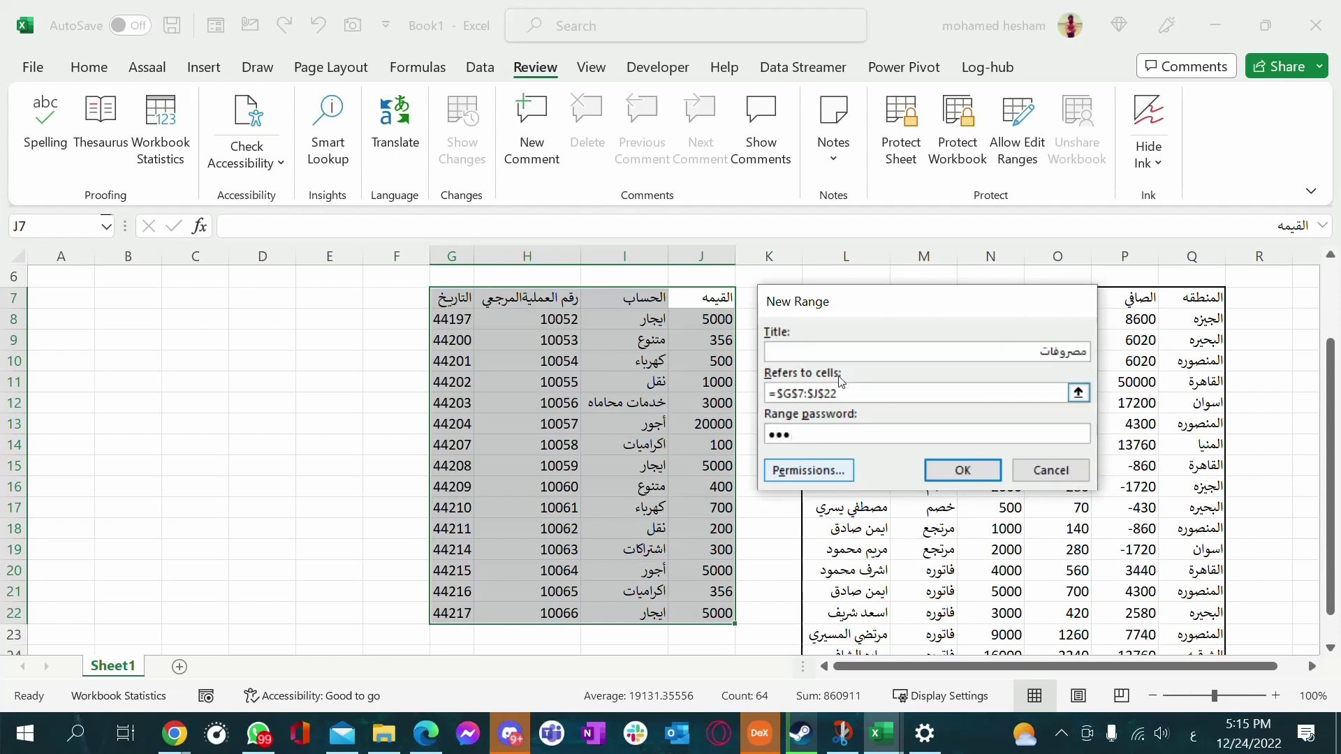
Set and confirm the مصروفات range password, apply it, and review its Permissions
click(979, 474)
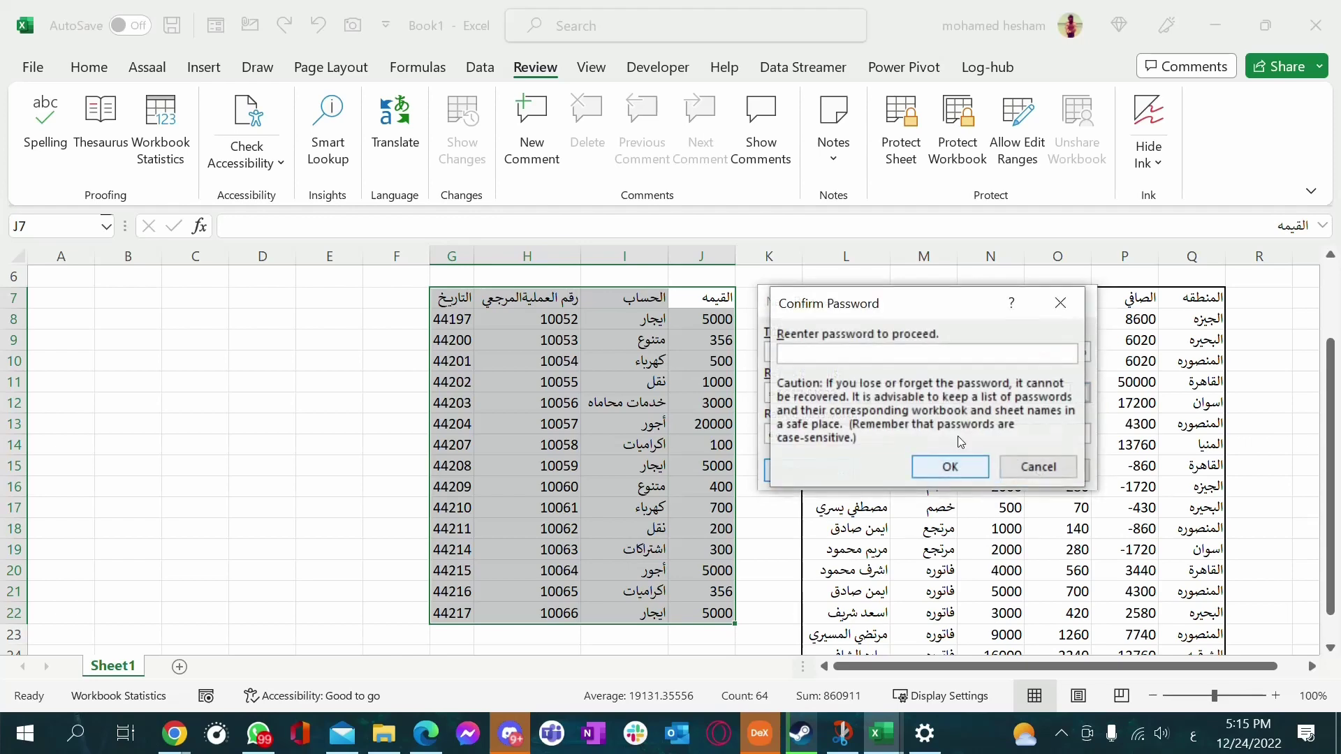
text(1)
click(943, 465)
click(1063, 500)
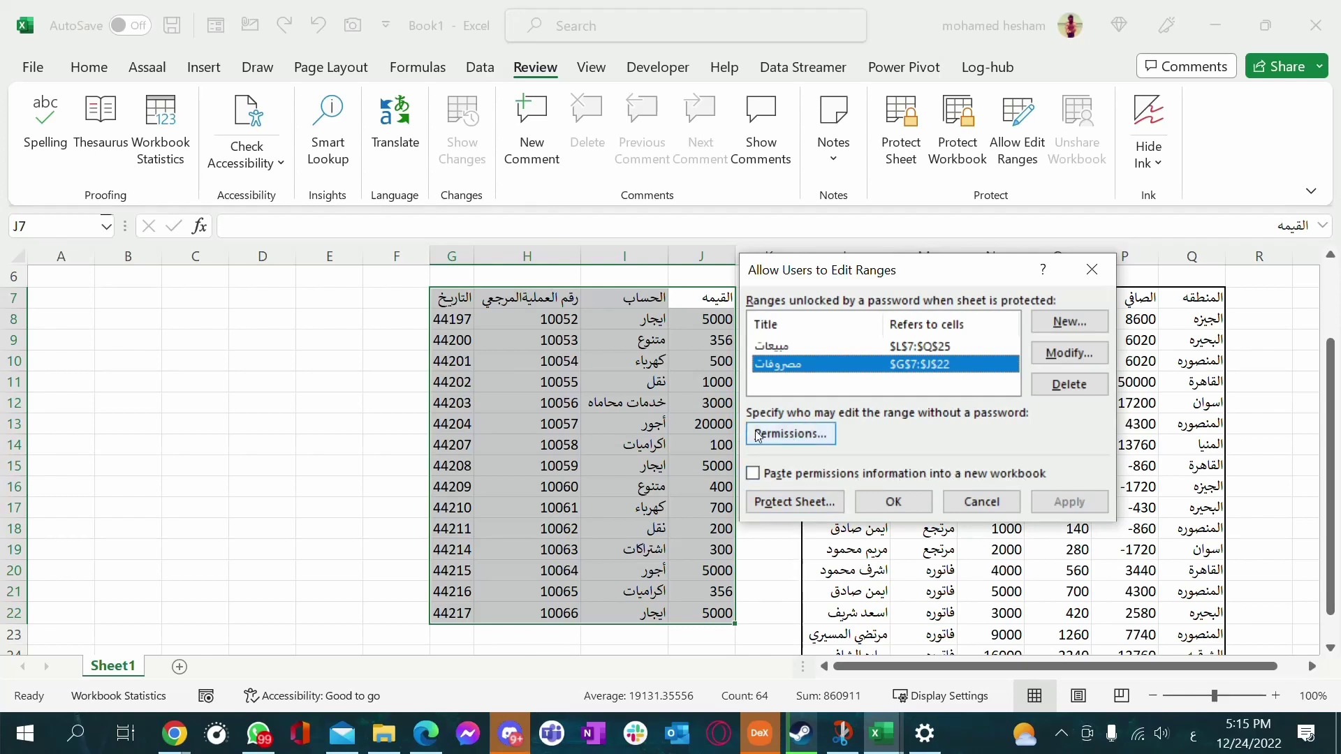
click(782, 436)
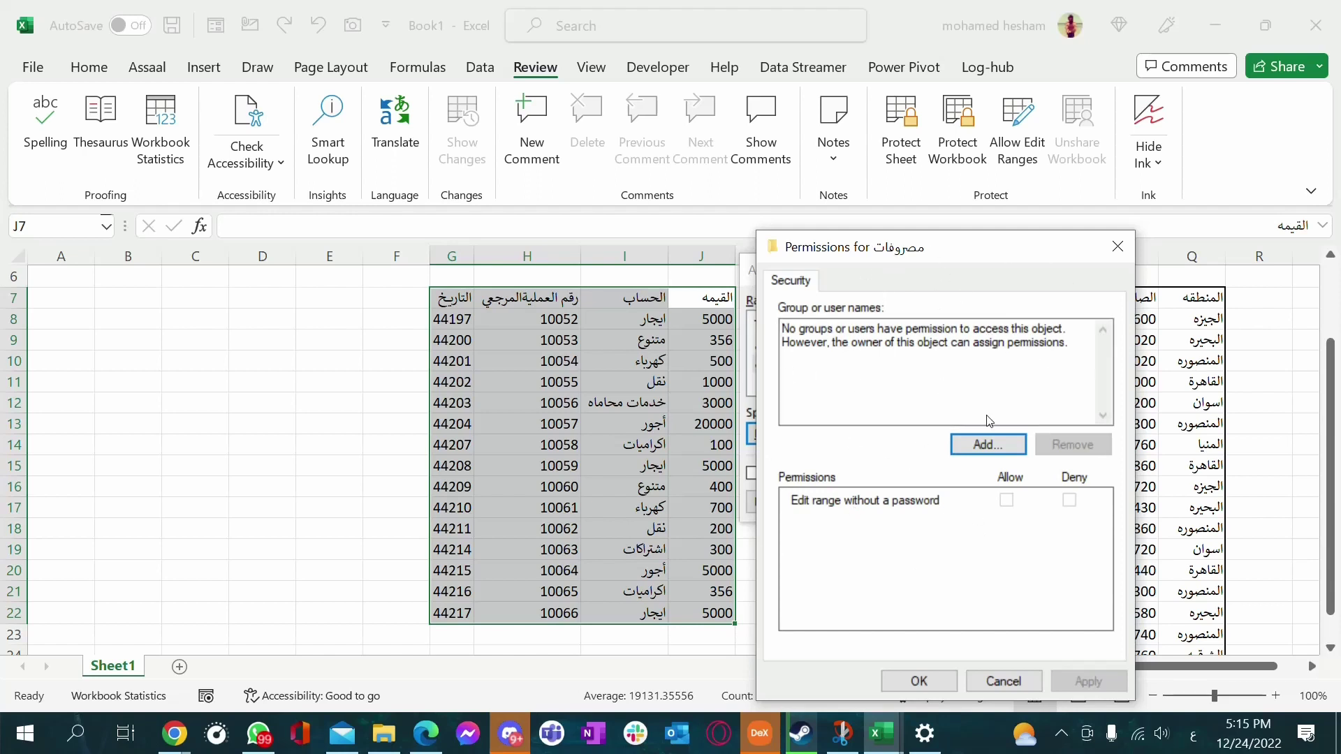
click(1117, 249)
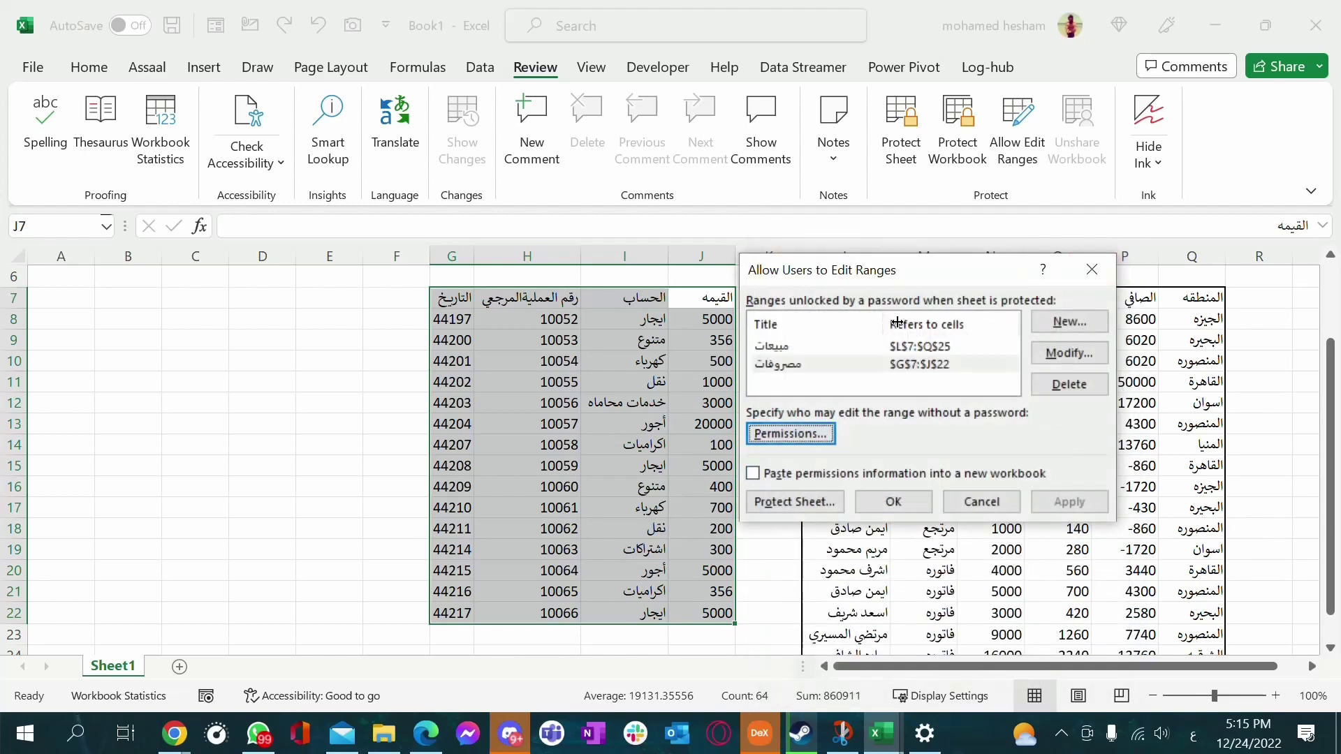
Re-protect the sheet and check that editing خدمات محاماه prompts for a range password
click(809, 501)
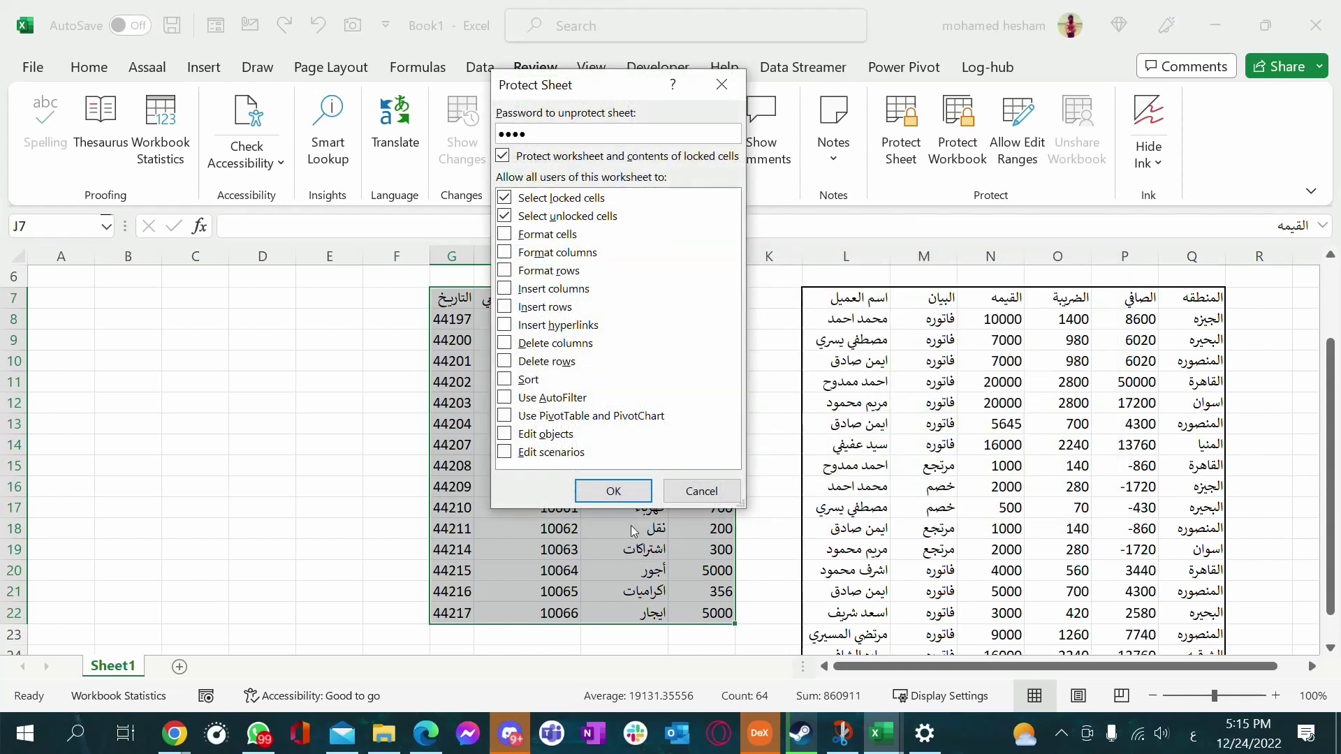
click(596, 495)
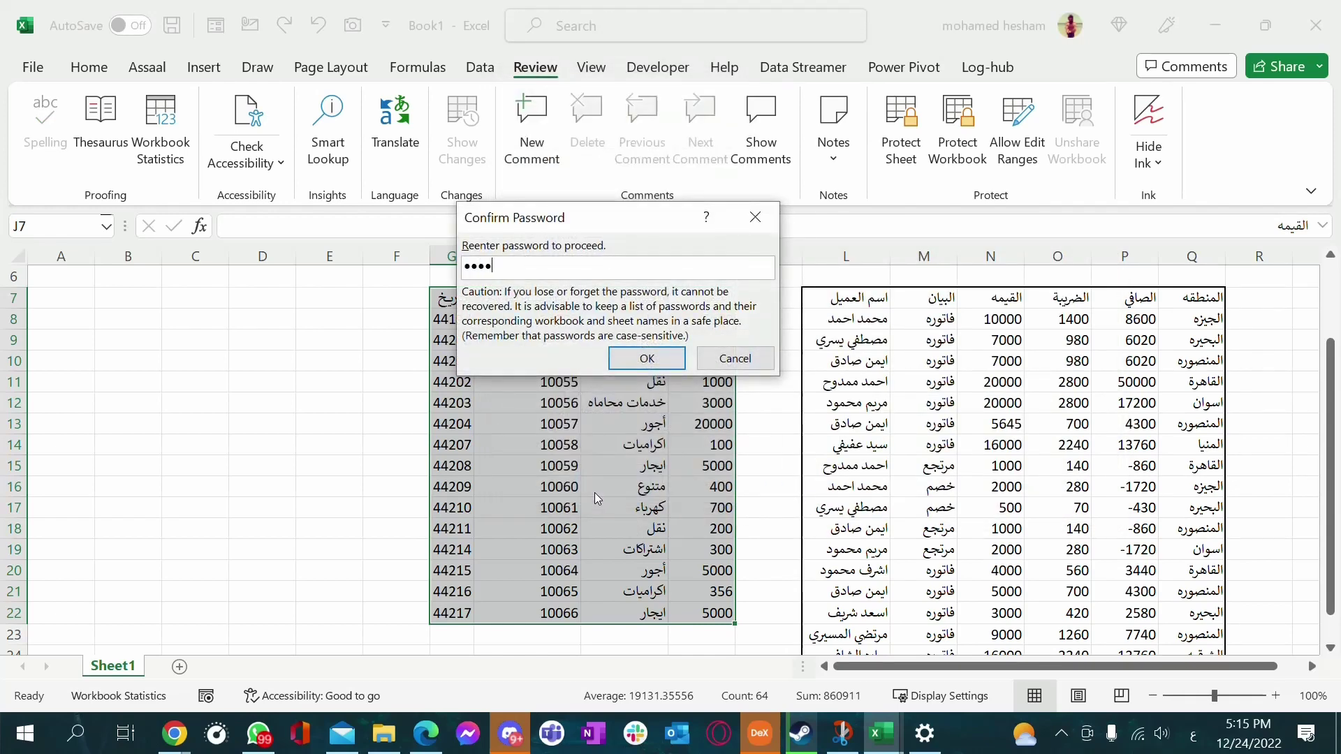
click(646, 358)
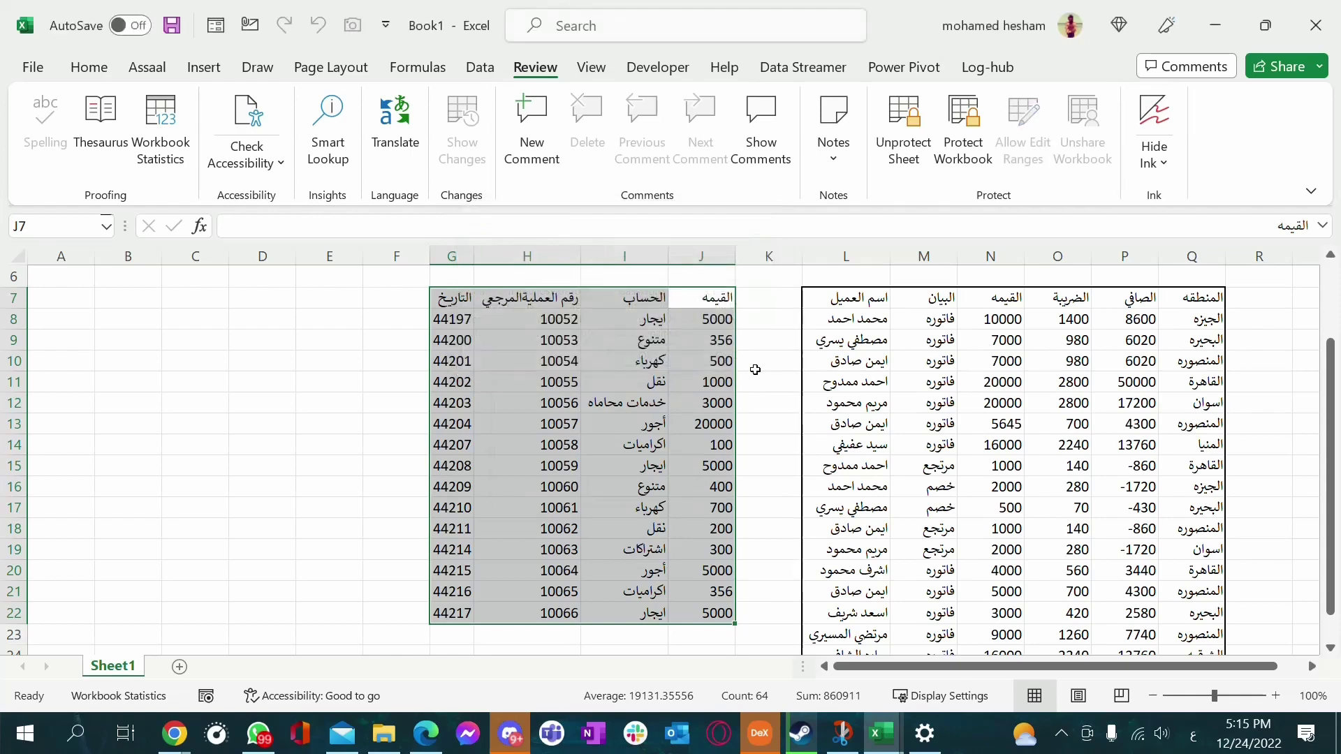
click(755, 370)
double_click(640, 405)
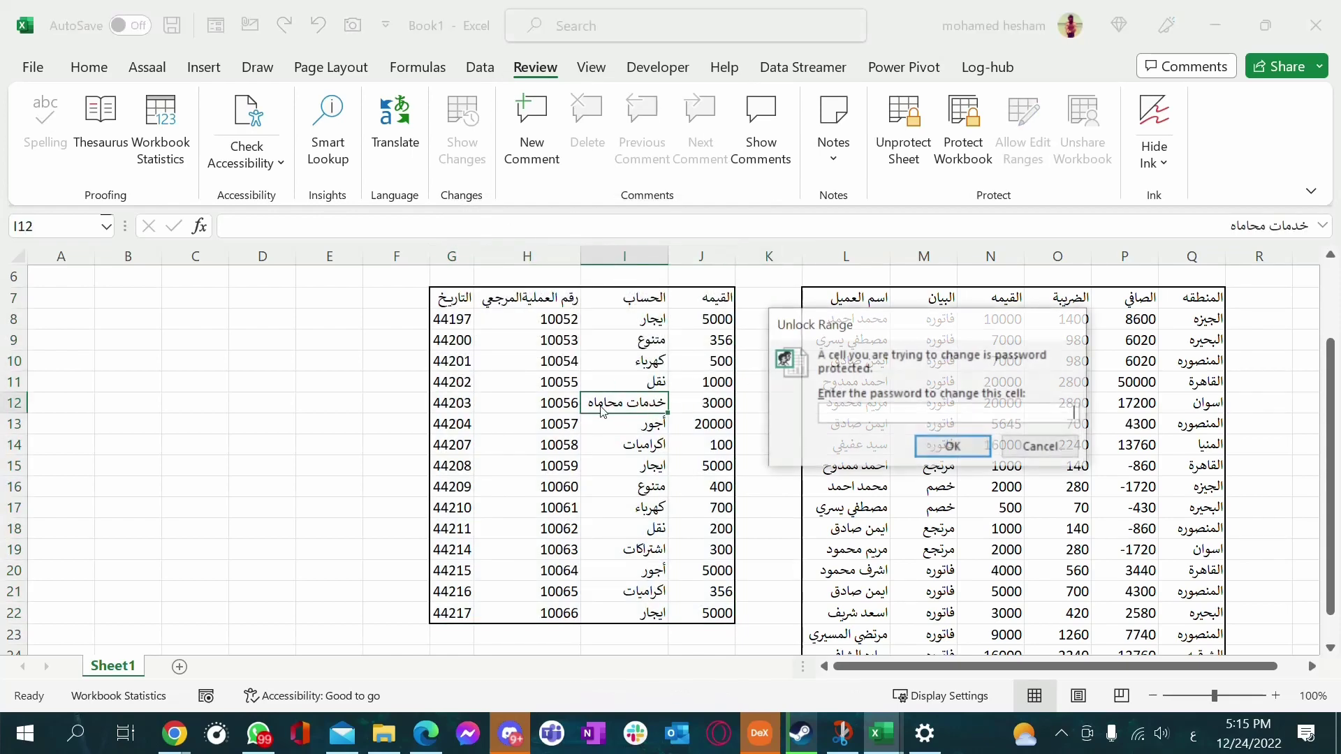
click(1041, 445)
Unlock the sales range and change O11 to 35464
double_click(1052, 403)
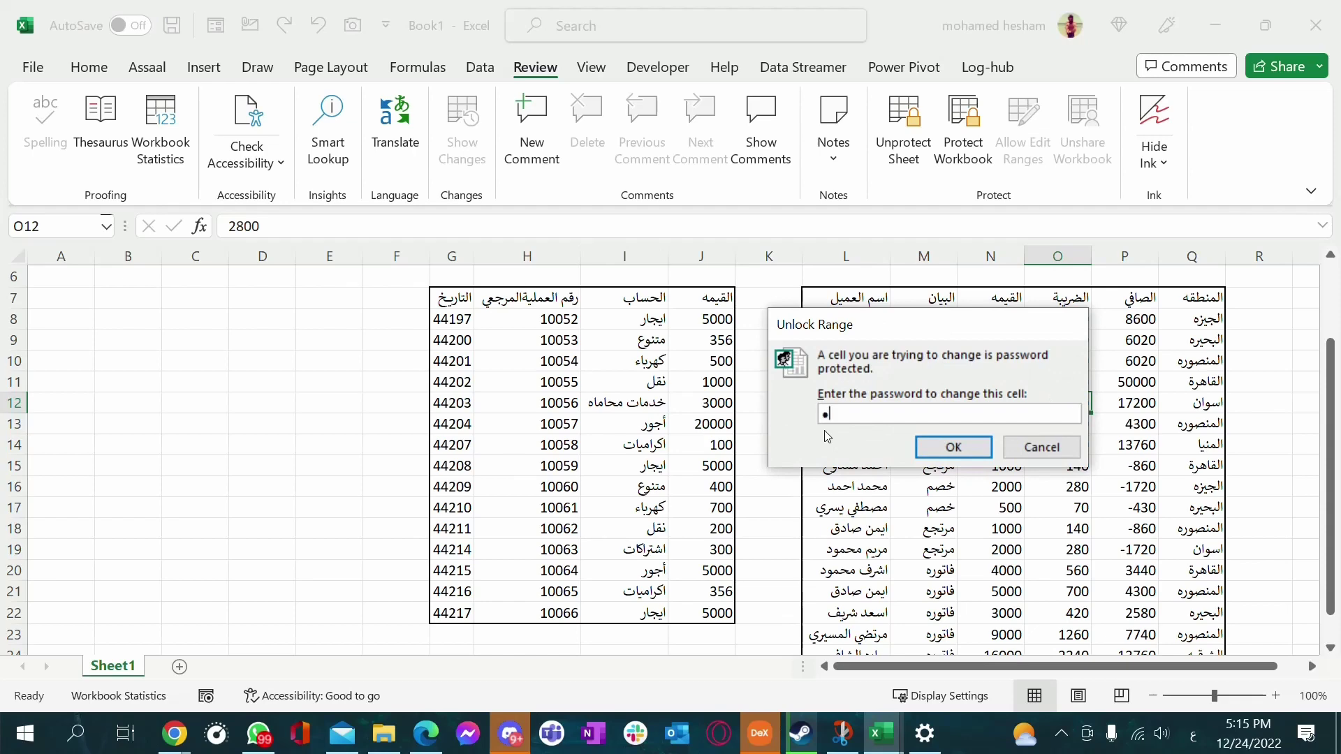
click(954, 447)
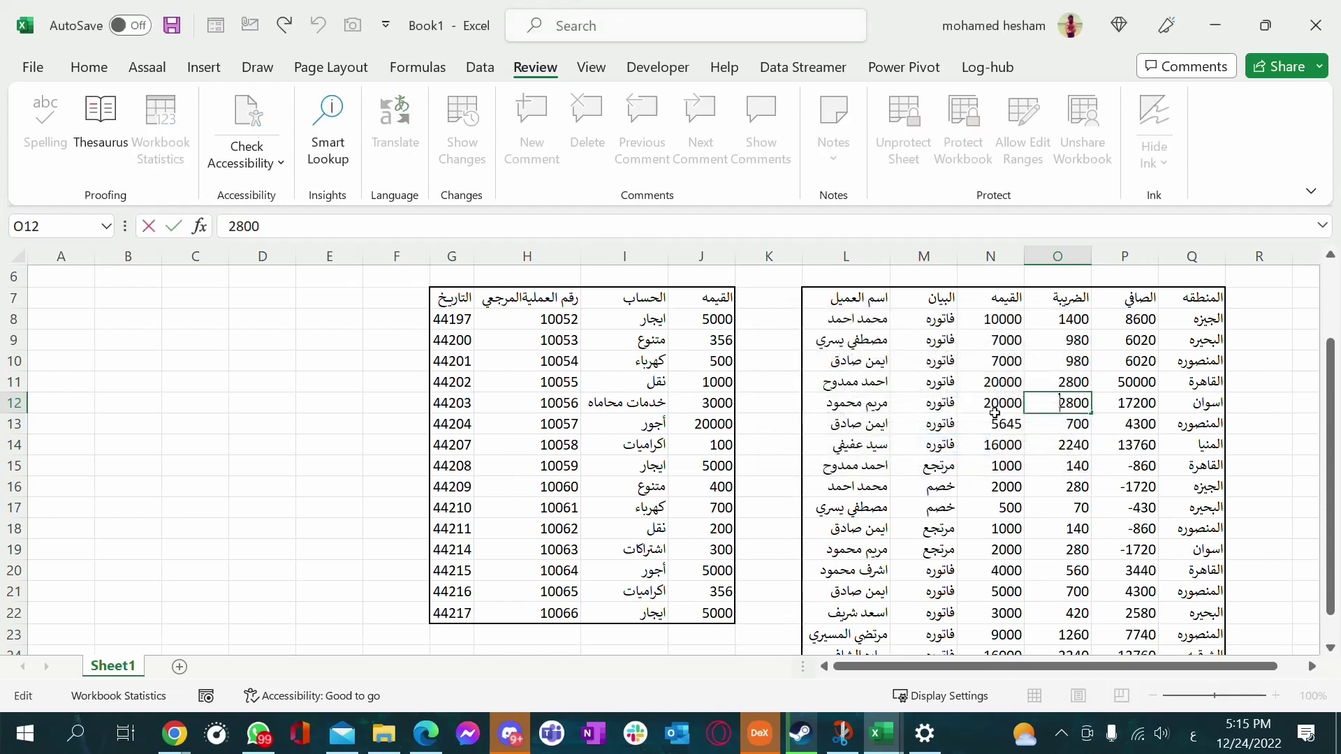
click(1058, 383)
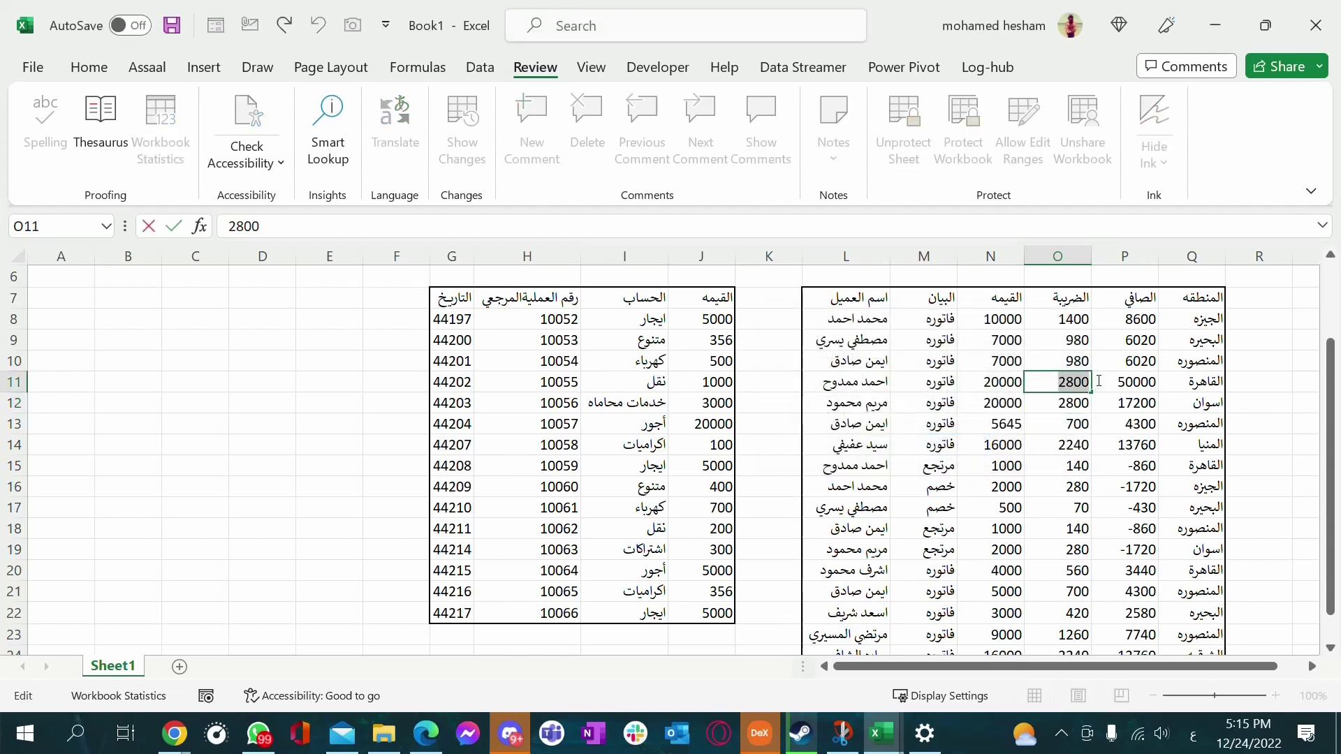
text(35464)
key(Return)
Unlock the expenses range with its password so cell I11 becomes editable
click(602, 384)
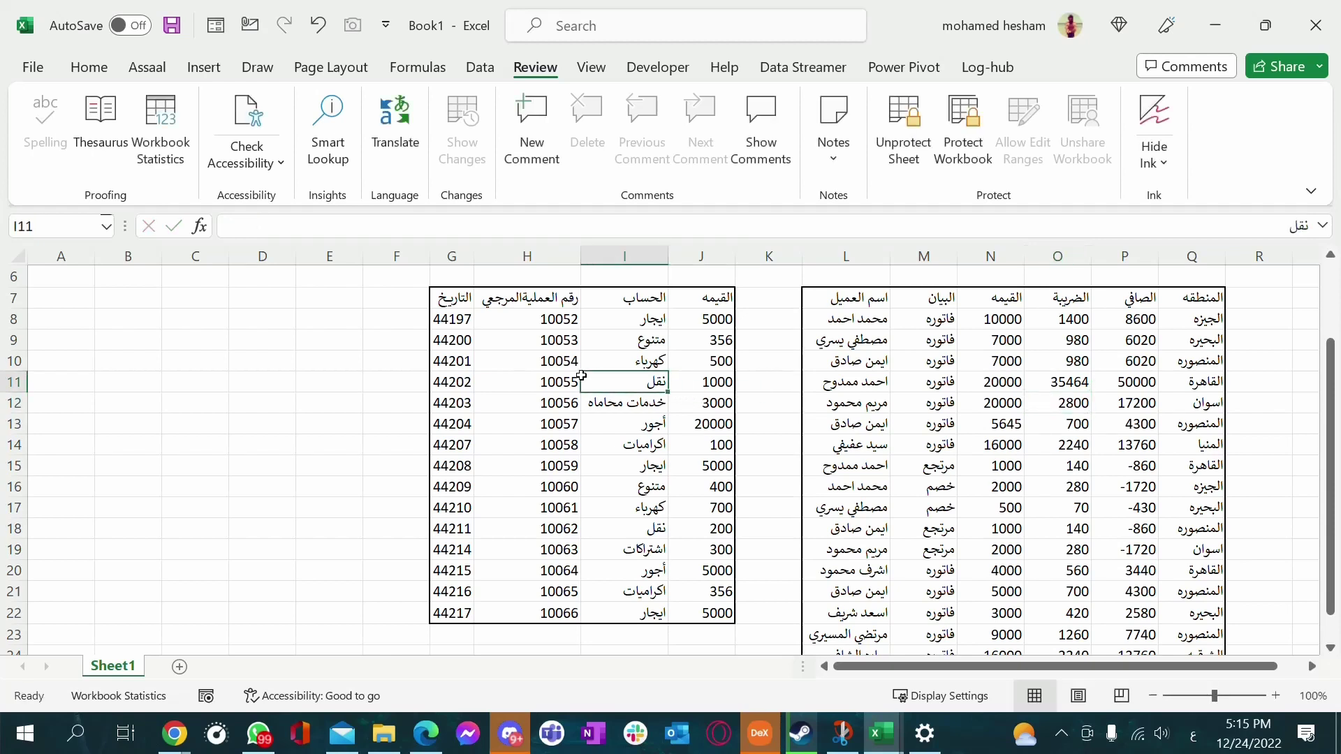
key(Left)
key(Left)
double_click(602, 386)
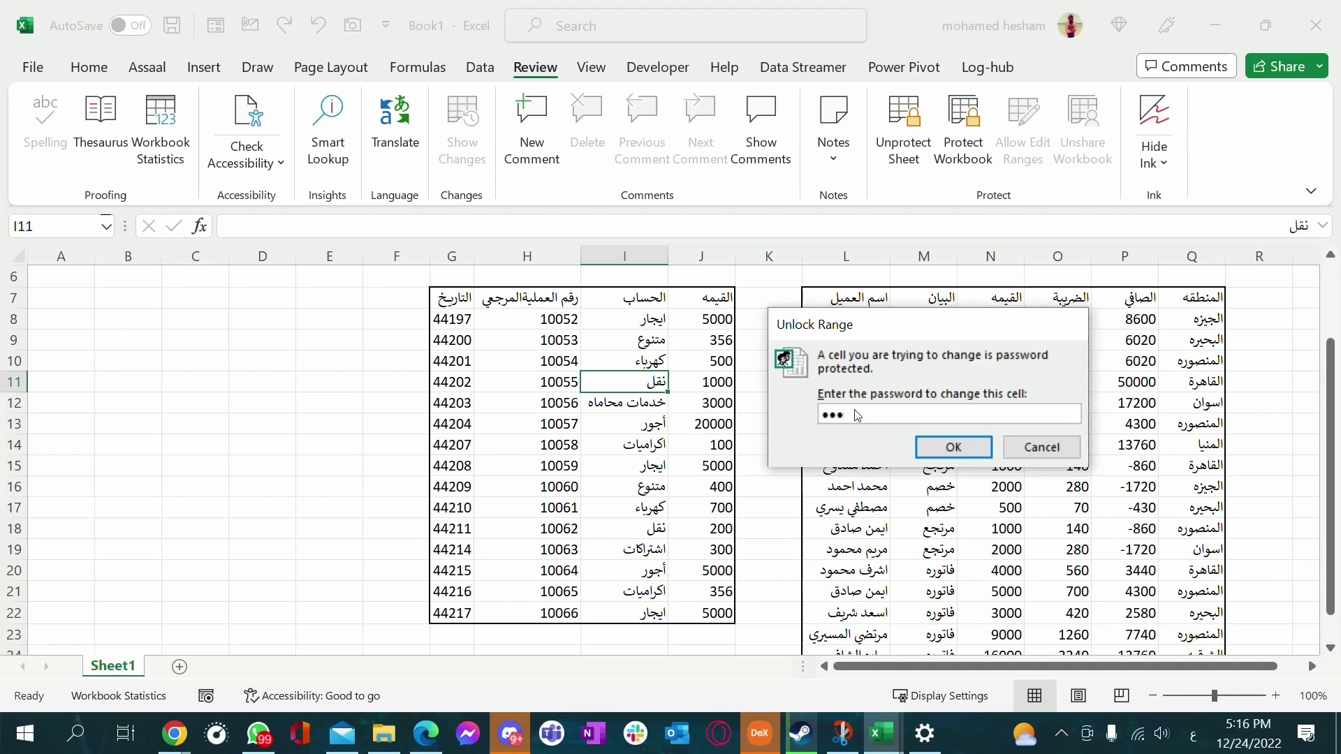
key(Return)
click(621, 422)
double_click(617, 389)
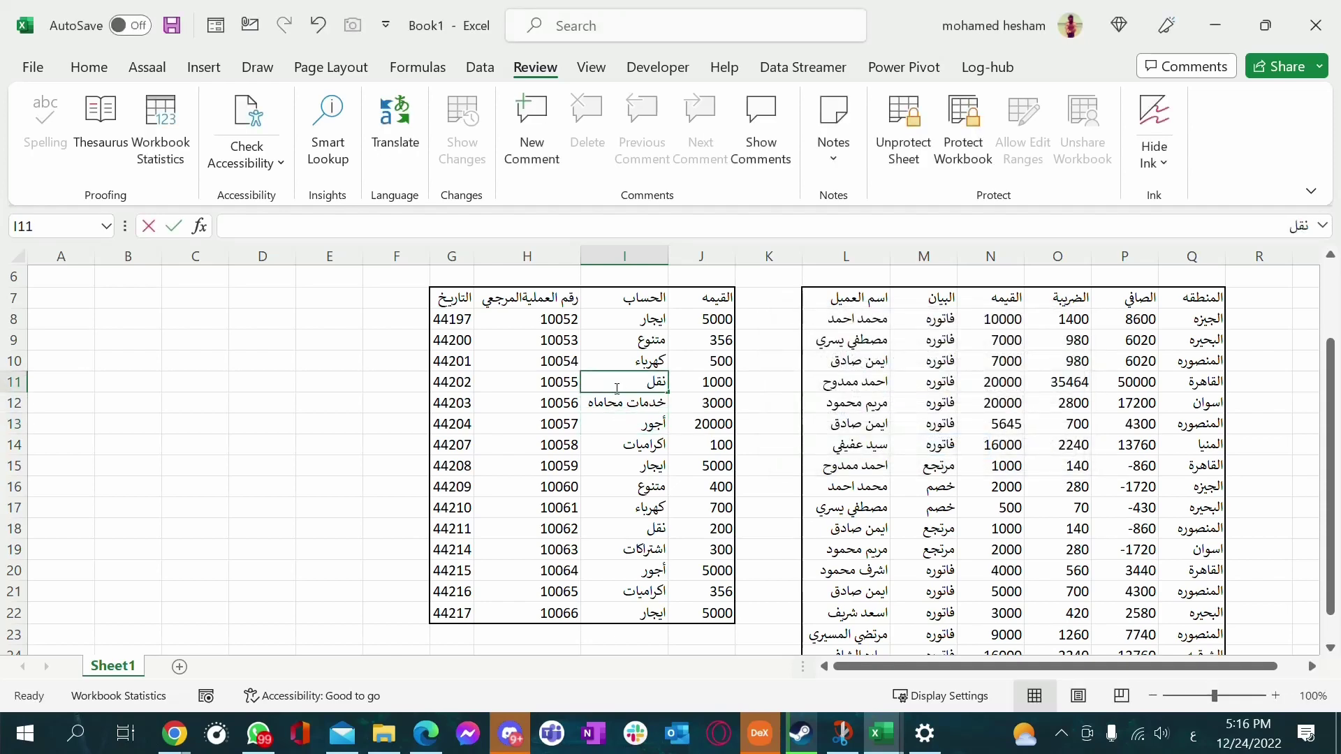
key(Left)
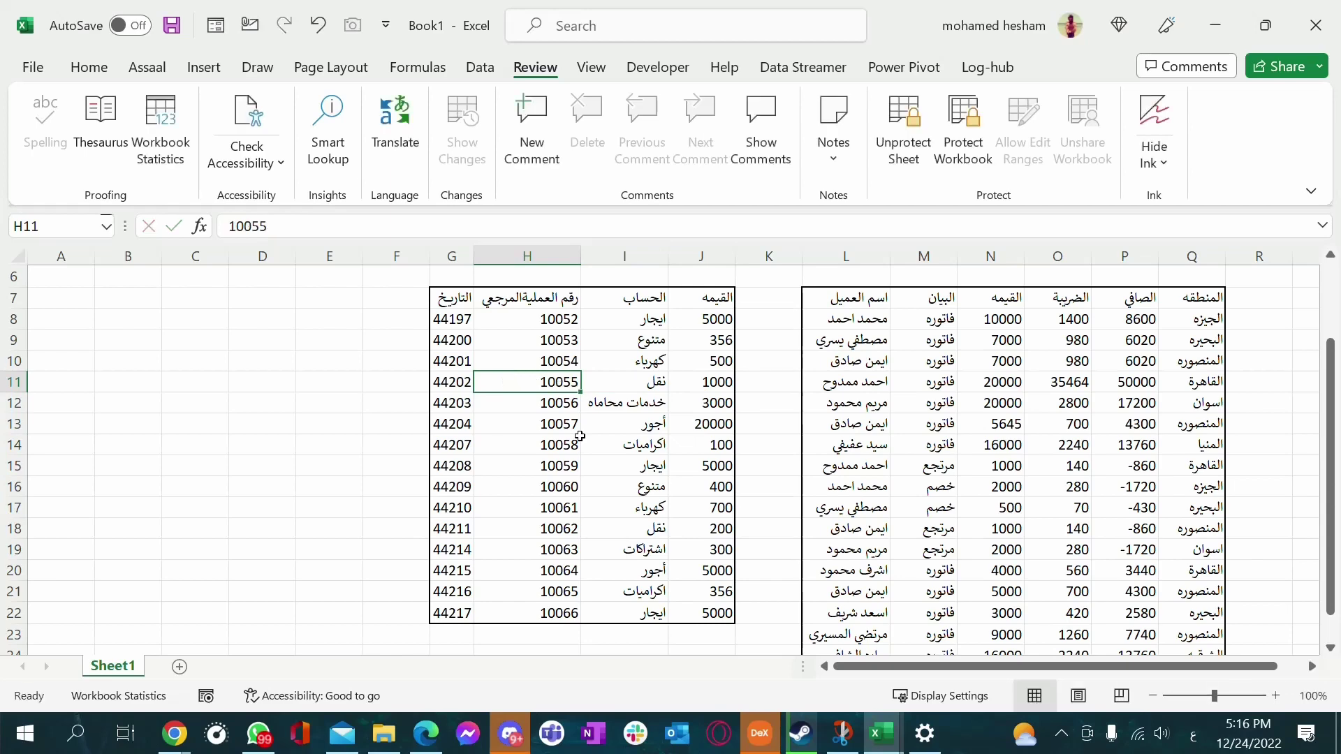
click(664, 382)
click(511, 396)
Select the second table, then select H7:J17 of the first table
click(951, 358)
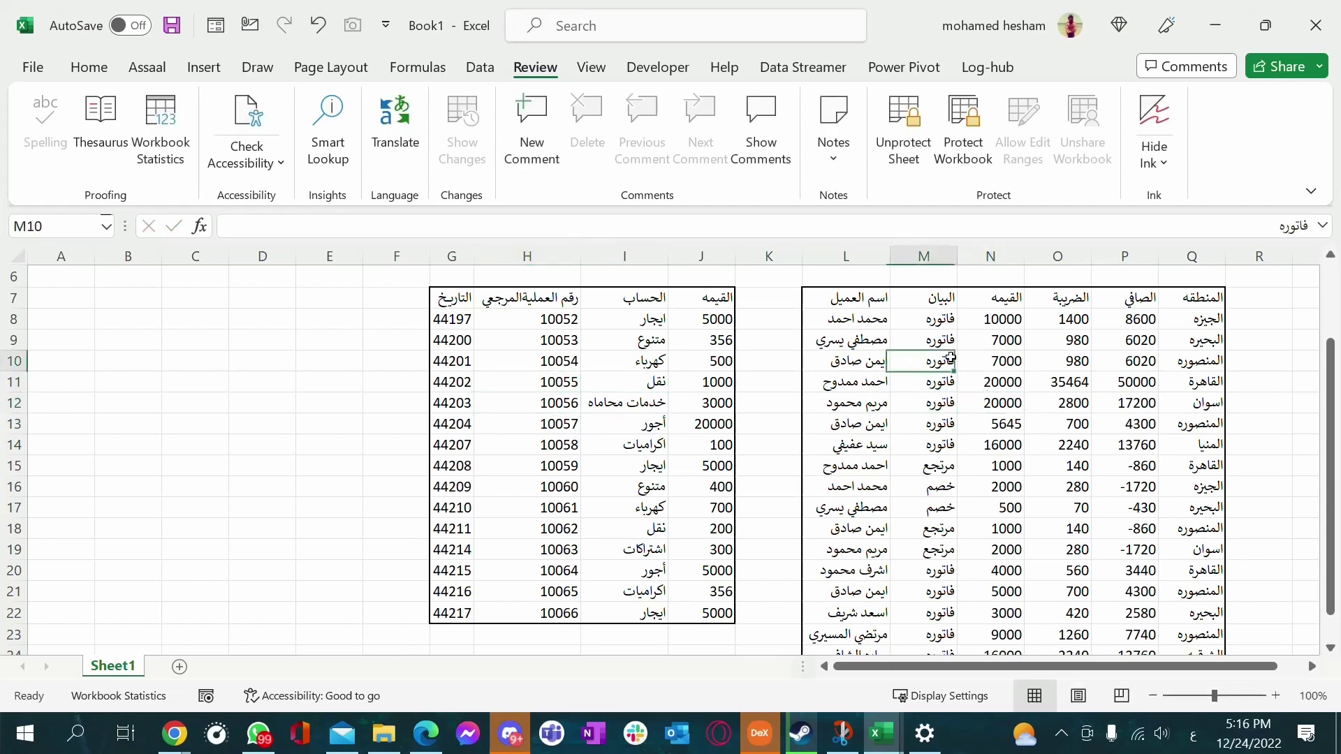
drag(849, 299, 1191, 621)
scroll(1191, 615, up, 2)
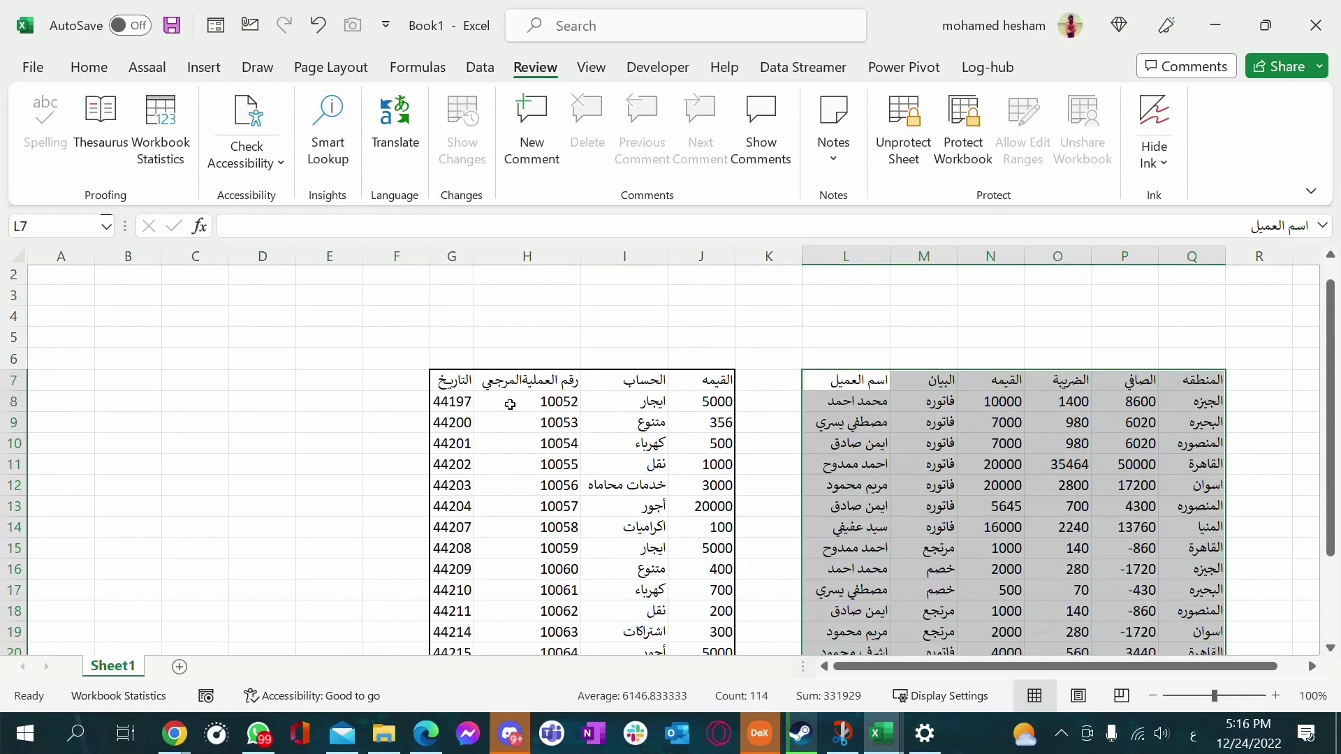
click(545, 359)
click(707, 378)
drag(707, 378, 489, 590)
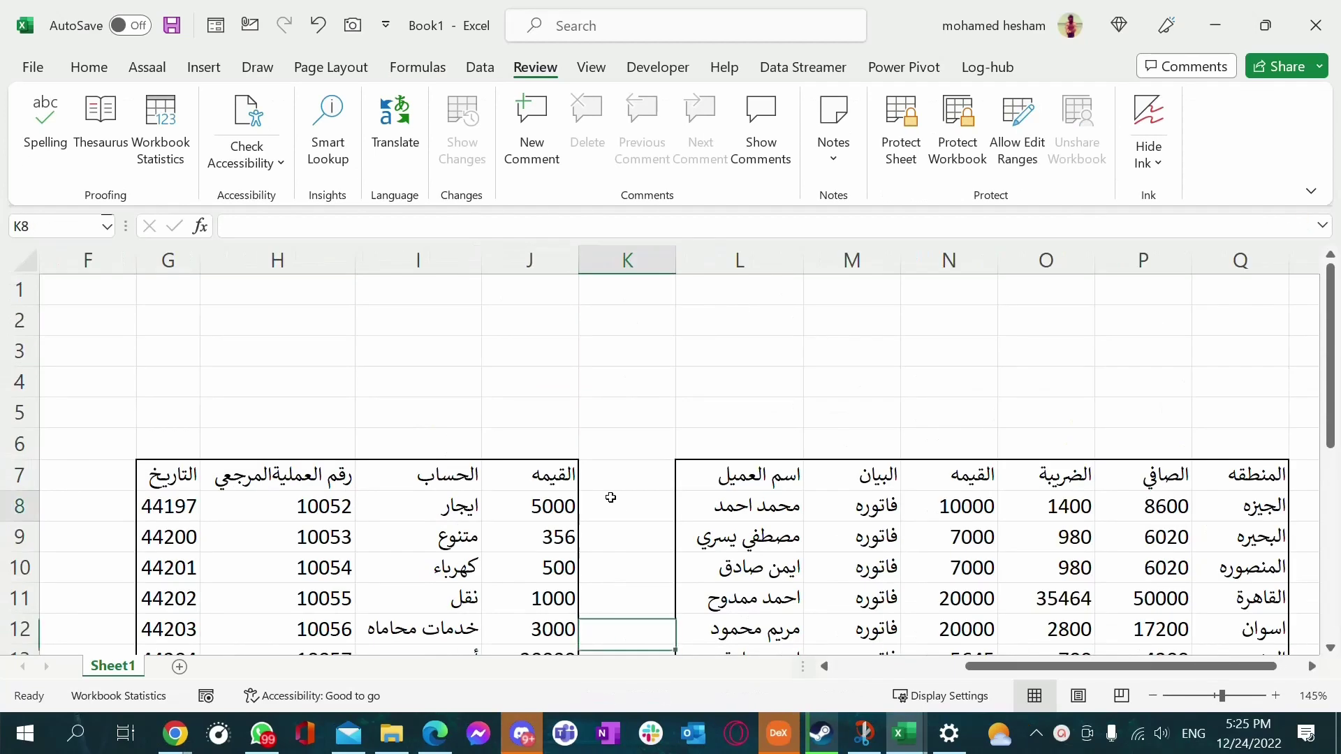
Select the values J8:J22 and name the range القيمه in the Name Box
click(611, 500)
scroll(611, 482, down, 1)
scroll(632, 438, down, 2)
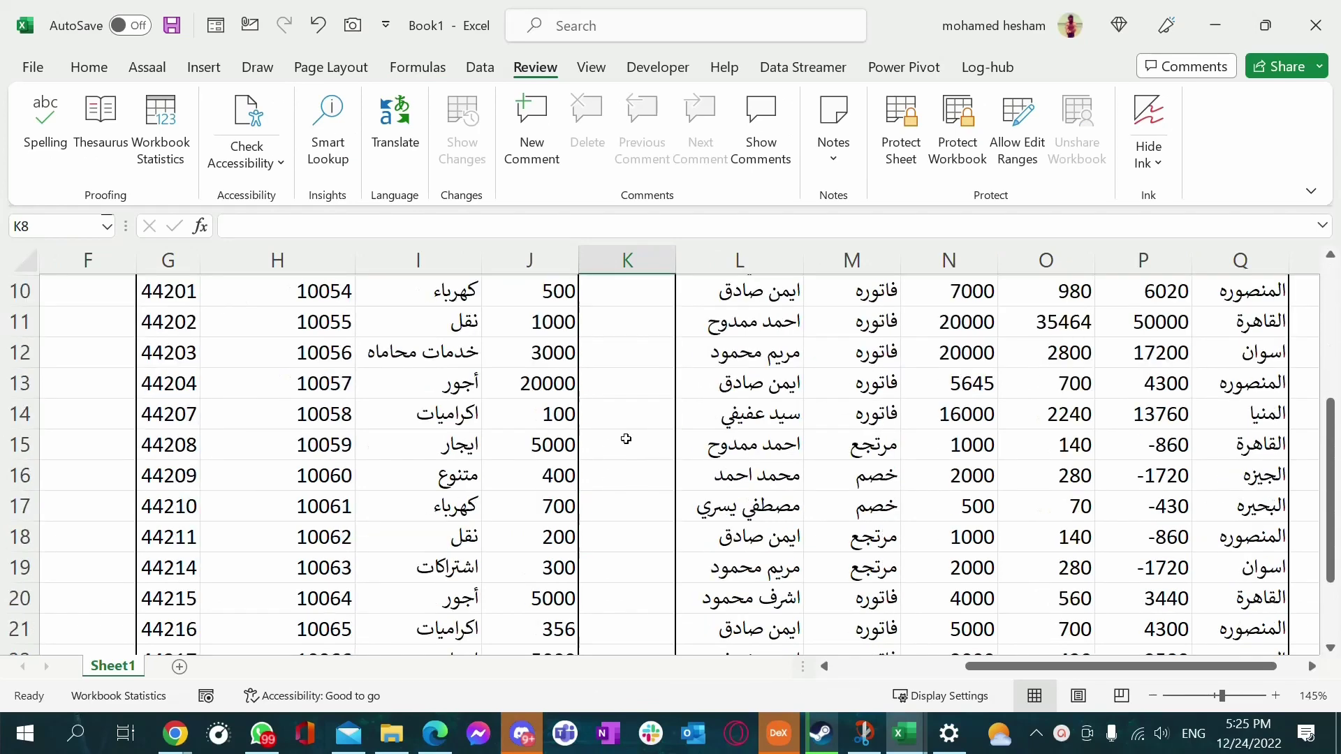
scroll(632, 438, up, 1)
click(546, 324)
click(546, 353)
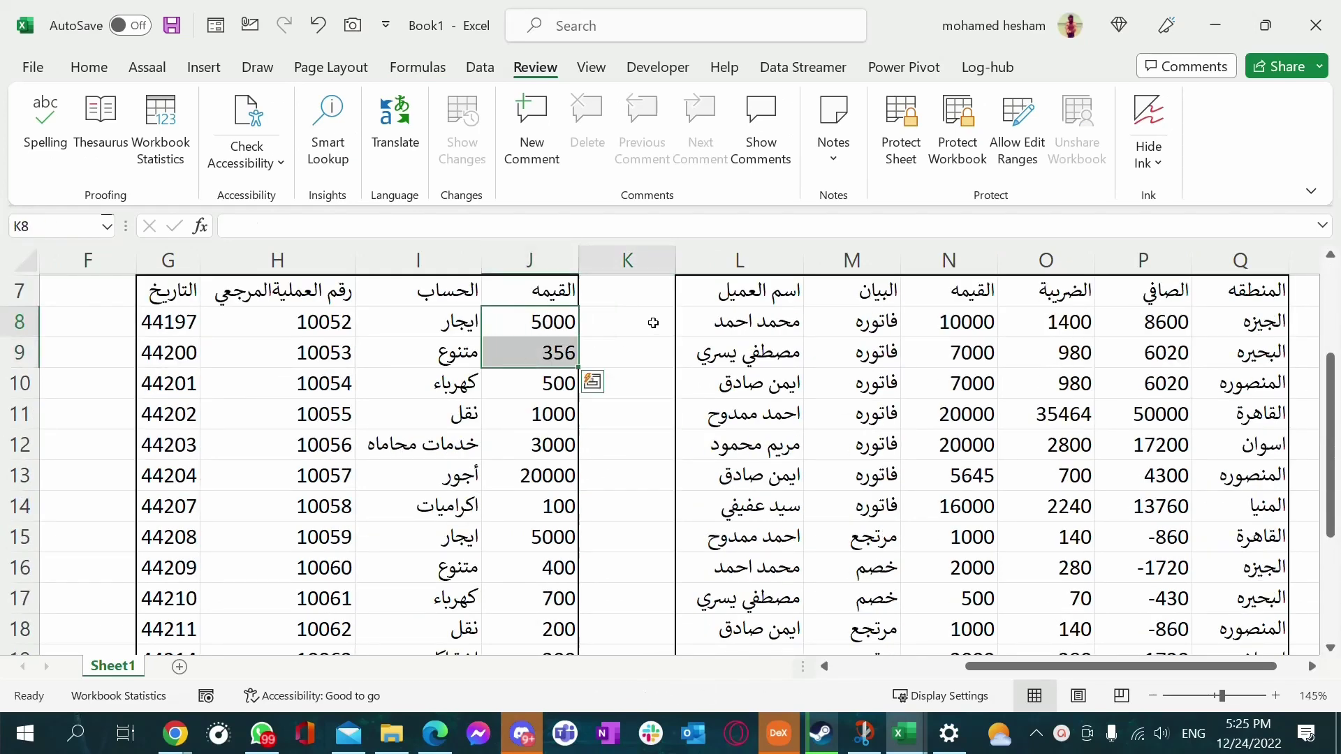
click(518, 286)
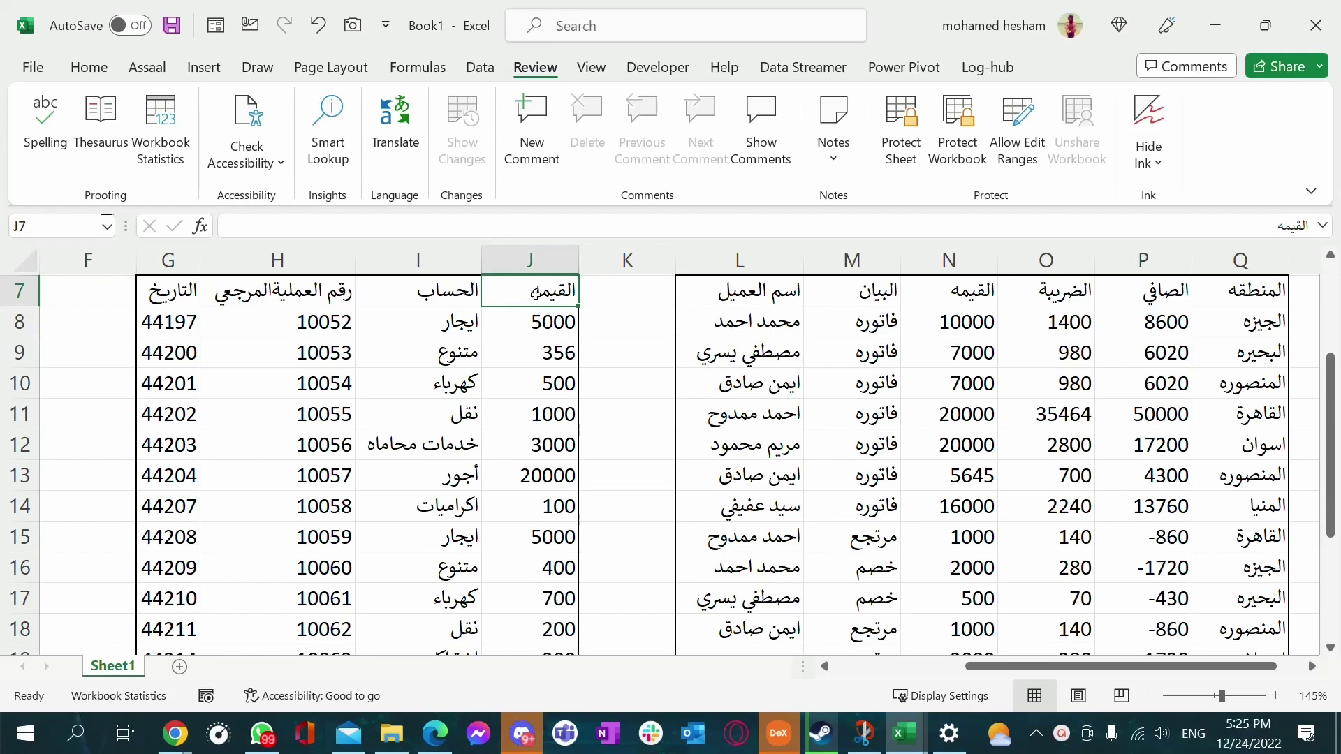
drag(543, 316, 544, 592)
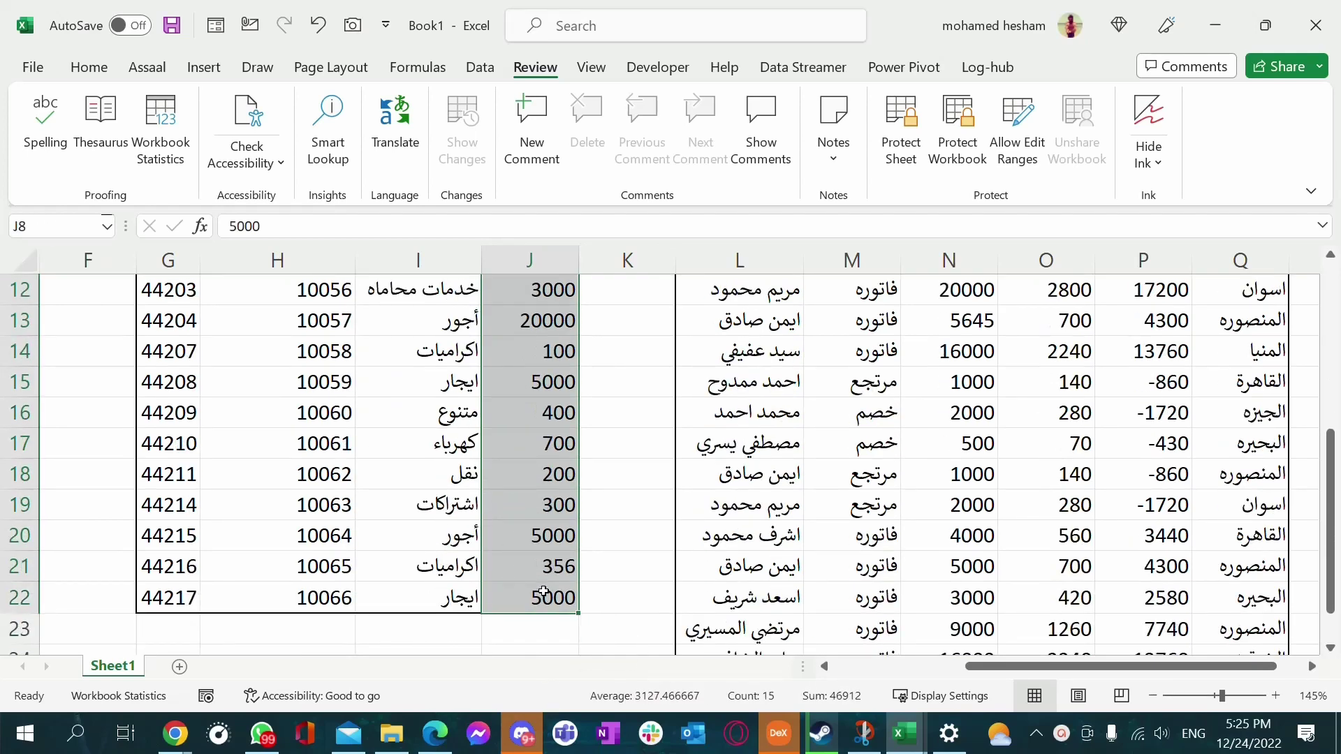
click(49, 229)
text(h)
text(لقيمه)
key(Return)
Pick القيمه from the Name Box list to confirm it selects J8:J22
scroll(608, 451, down, 1)
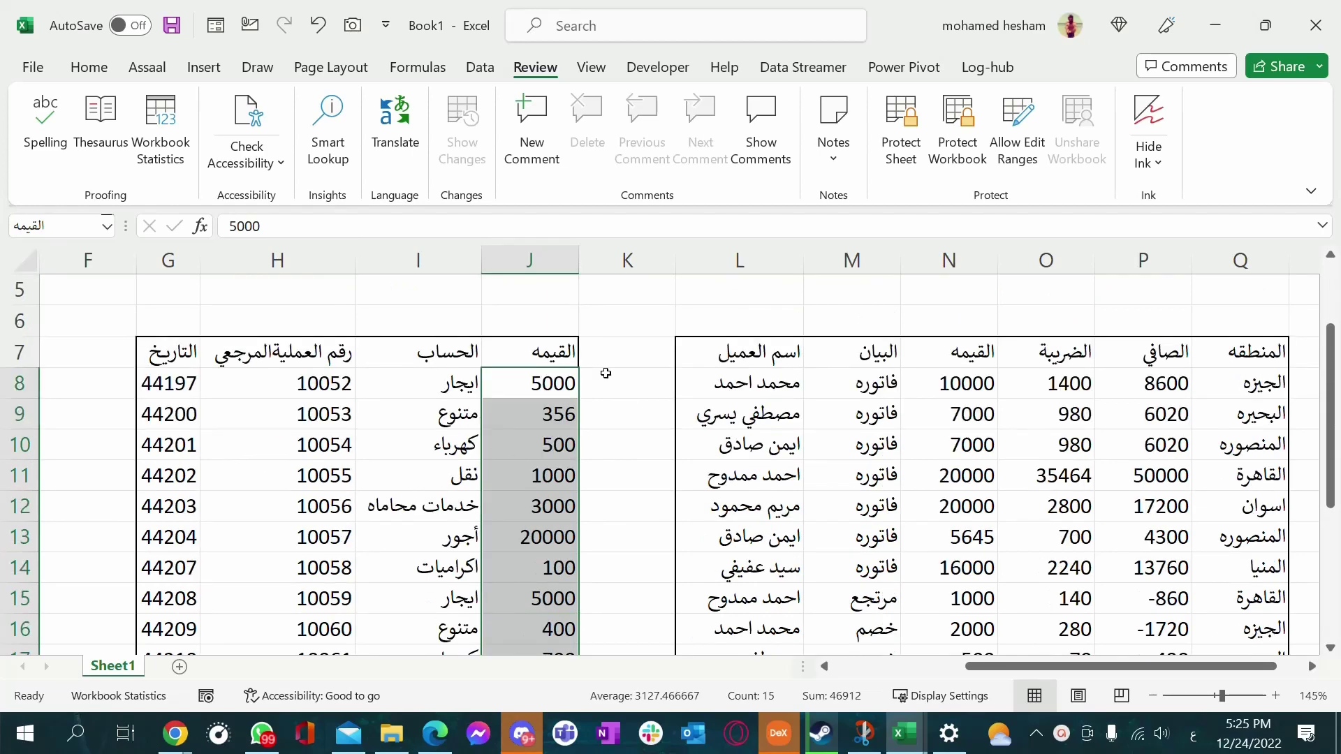
click(606, 362)
click(107, 226)
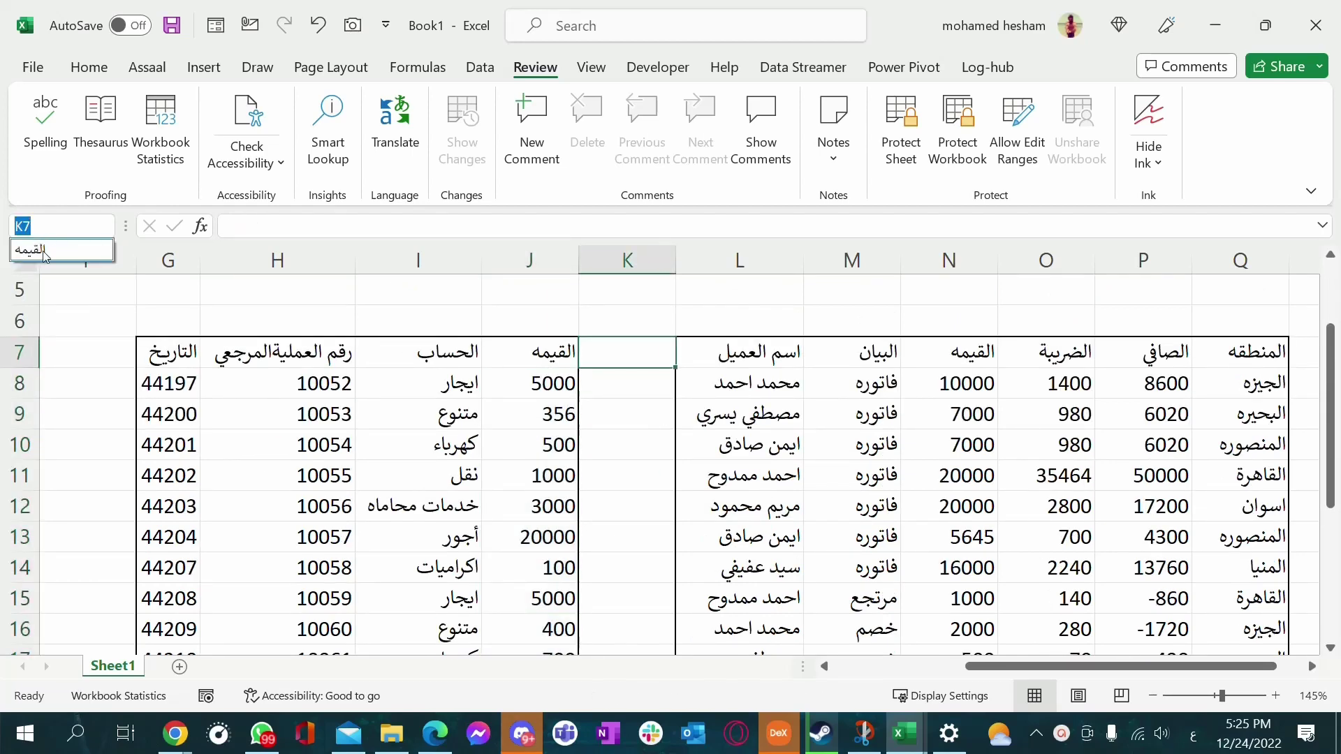
click(62, 249)
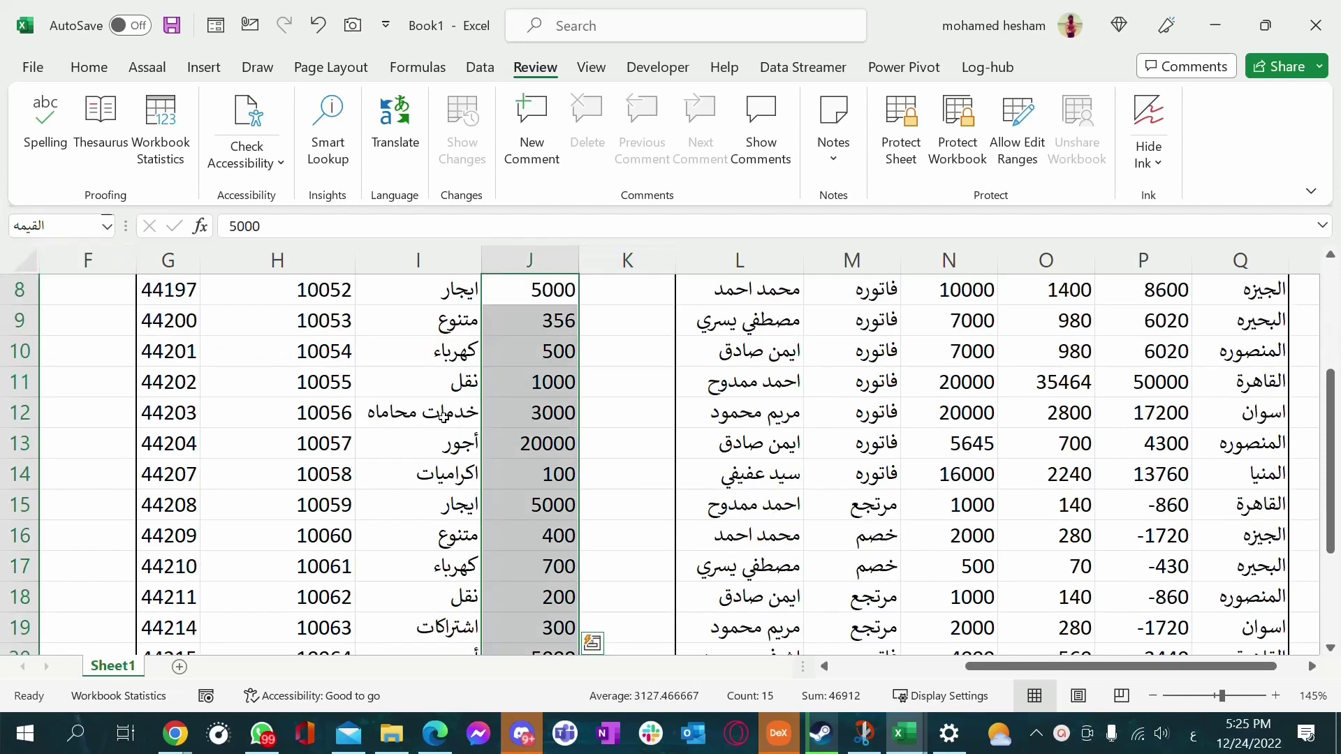
scroll(542, 449, down, 2)
Move to the empty cell I32, where the total will go
scroll(542, 449, up, 3)
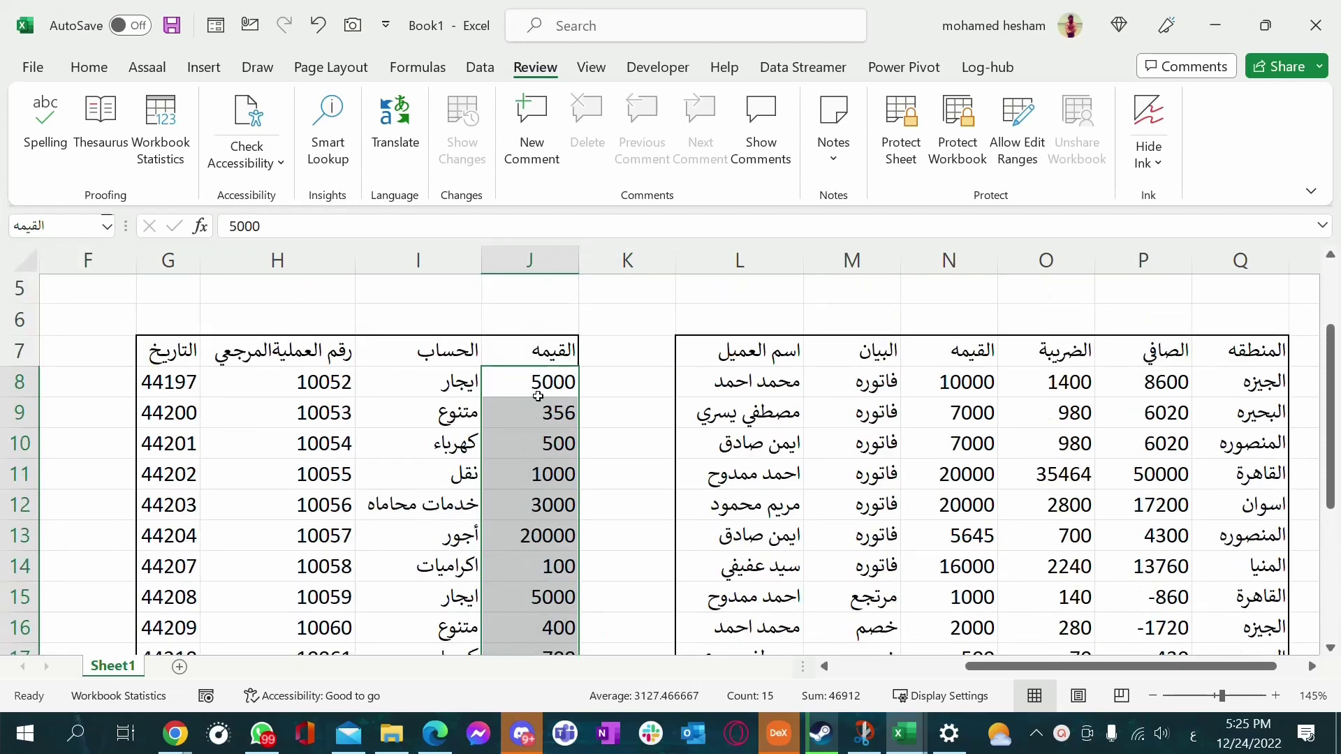
scroll(538, 381, down, 2)
scroll(535, 384, down, 4)
click(417, 473)
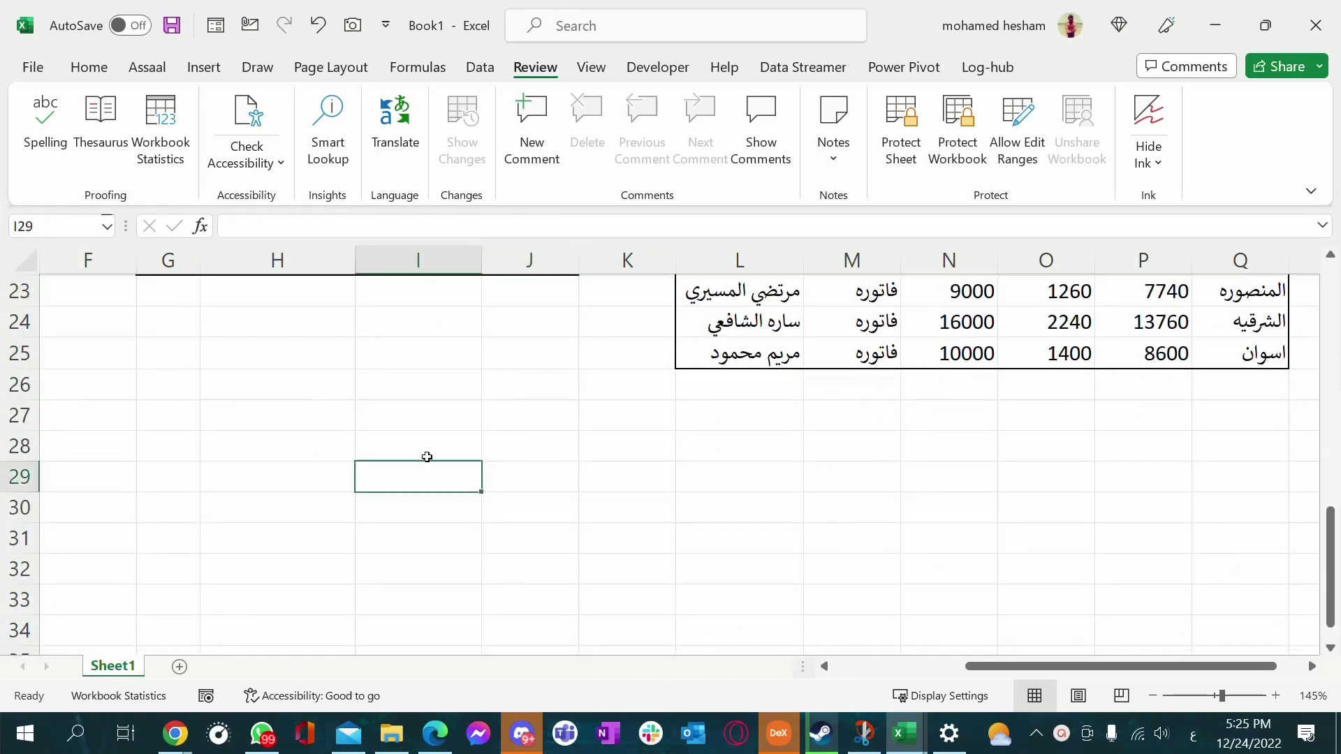
key(Down)
key(Down)
click(429, 479)
scroll(462, 417, up, 1)
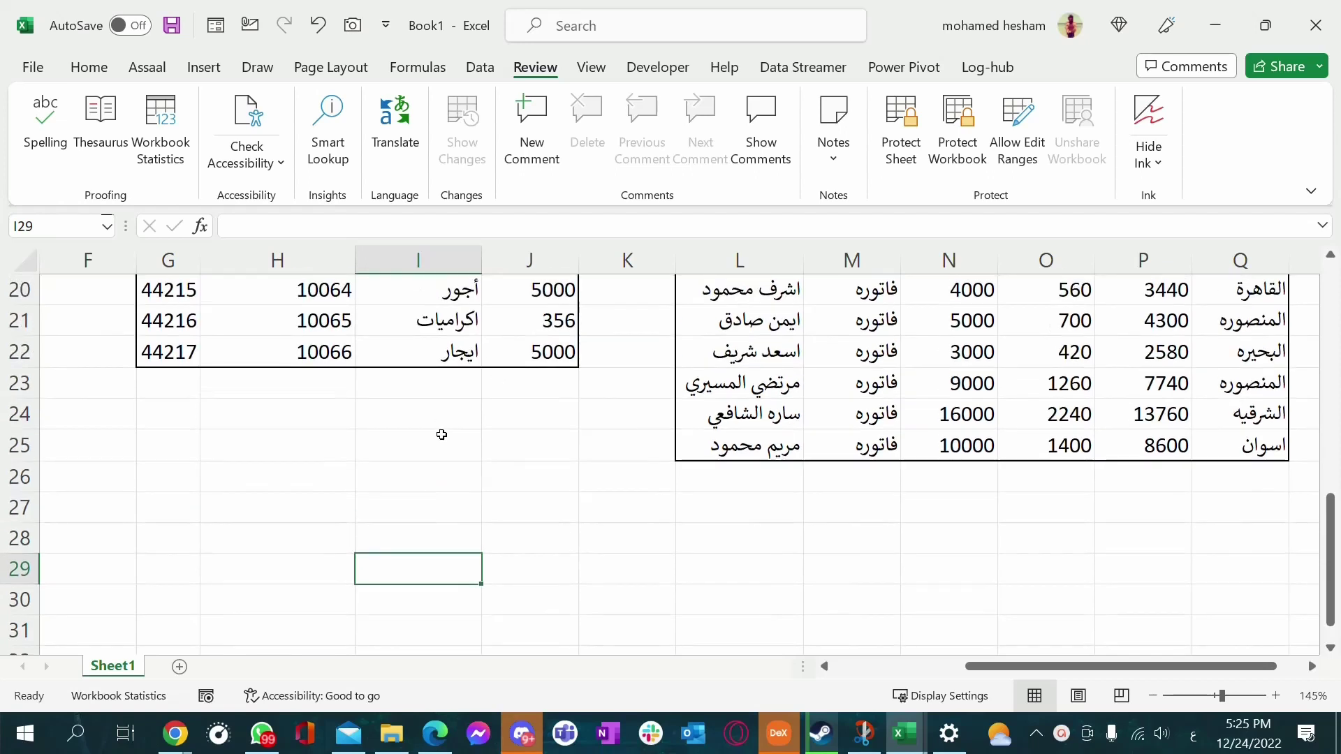
scroll(442, 434, down, 2)
click(413, 480)
Enter =SUM(القيمه) in I32 using the name autocomplete, giving 46912
text(=sum)
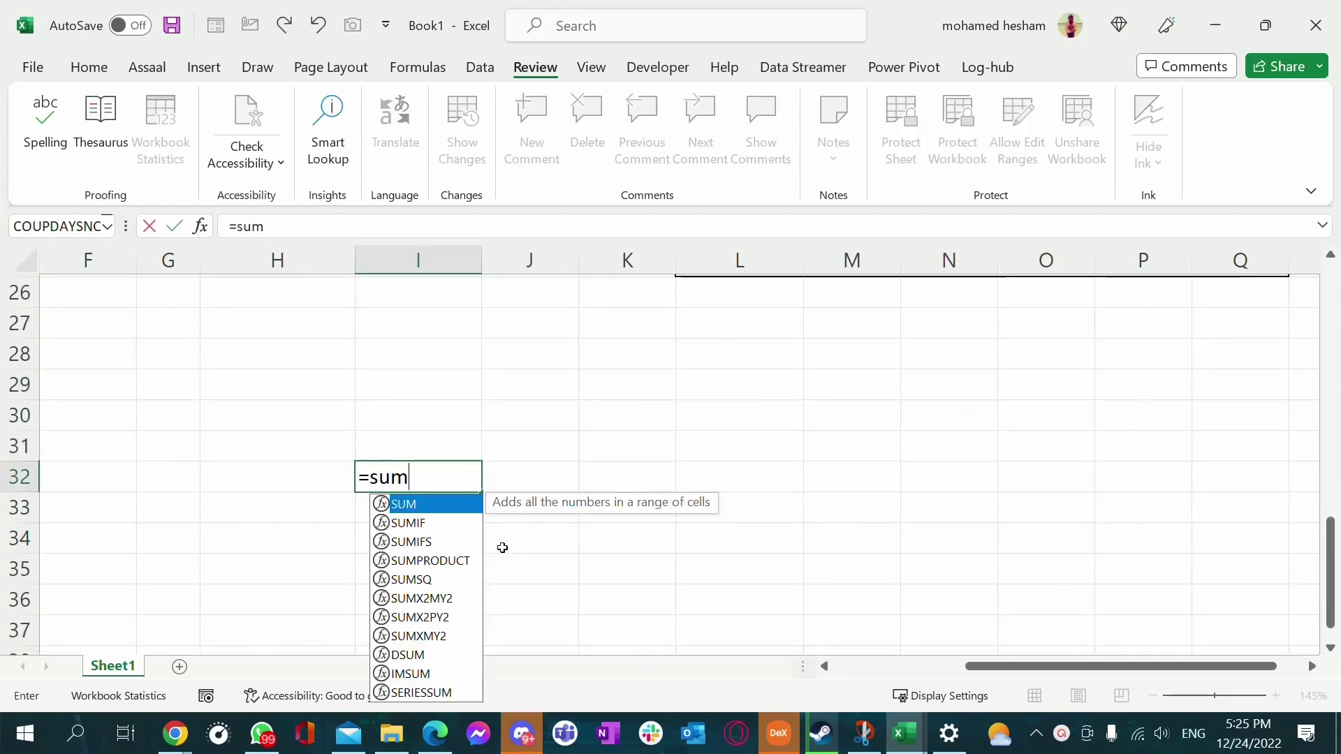
key(Tab)
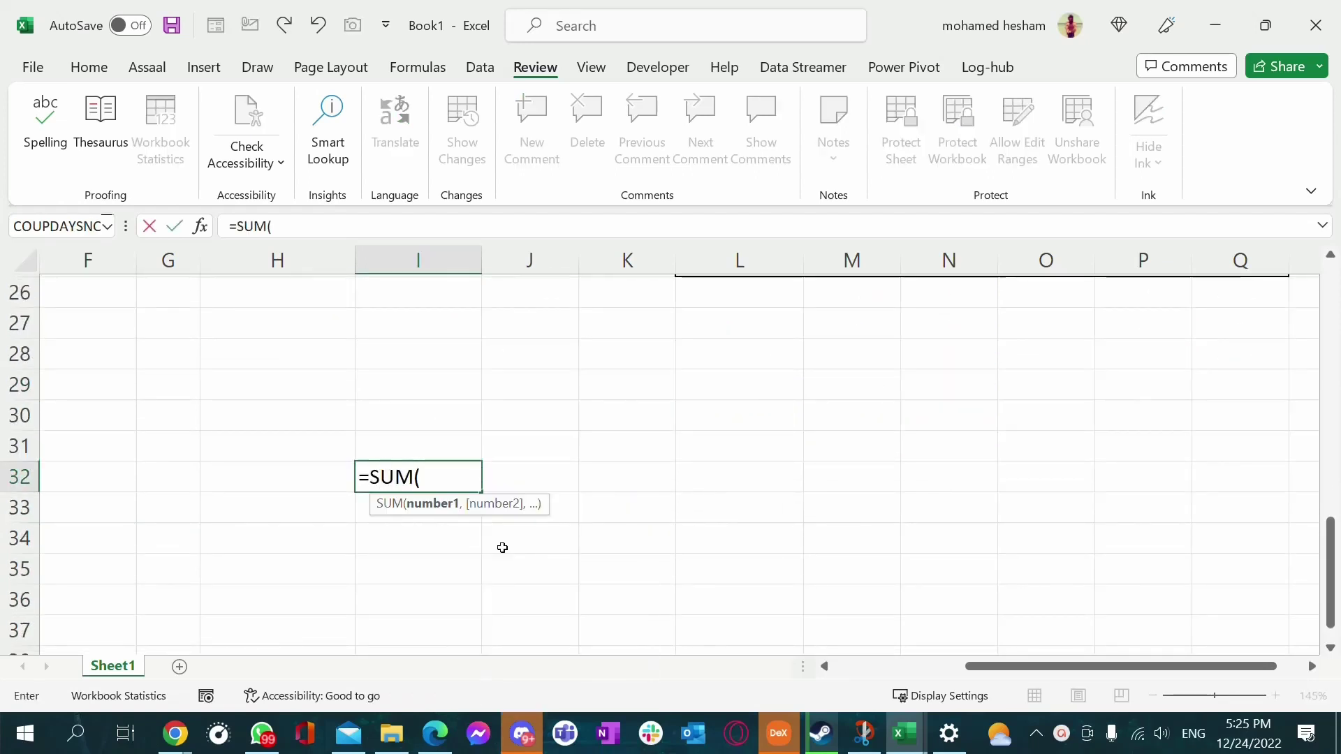
key(alt+shift)
text(الق)
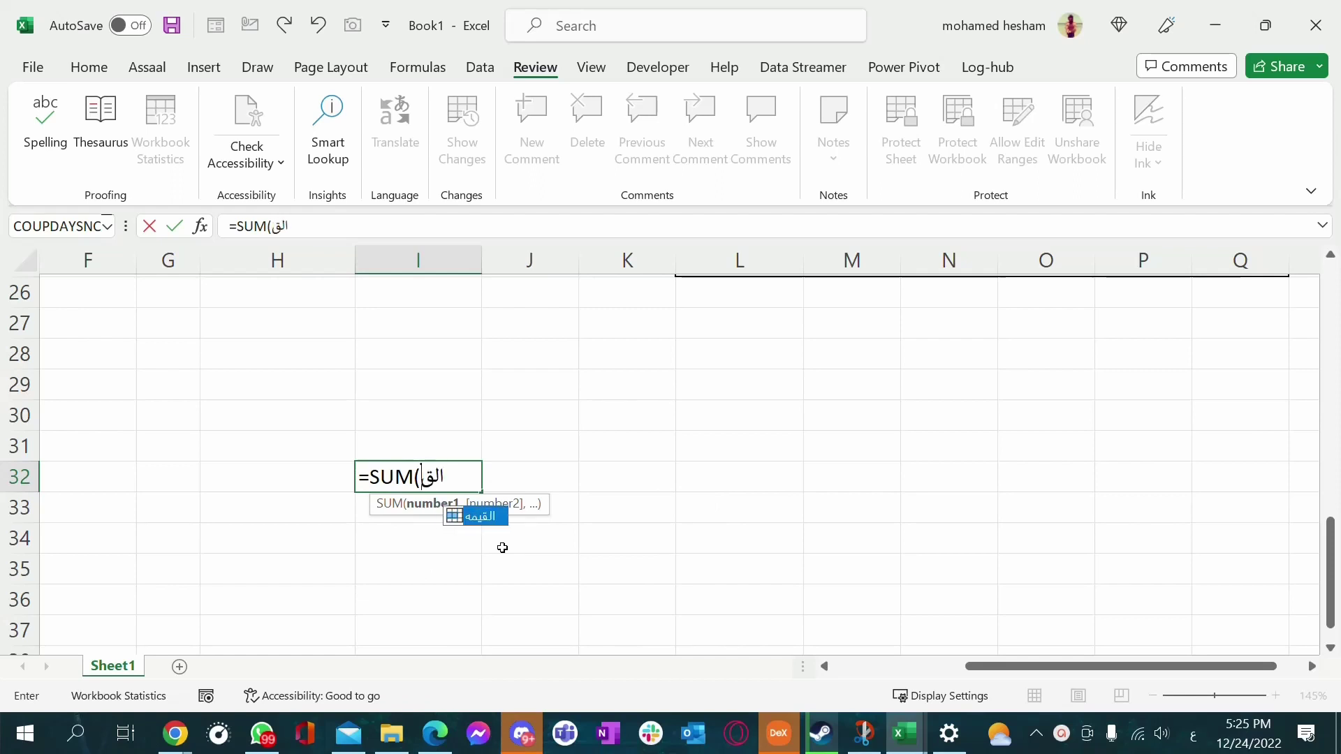
double_click(477, 522)
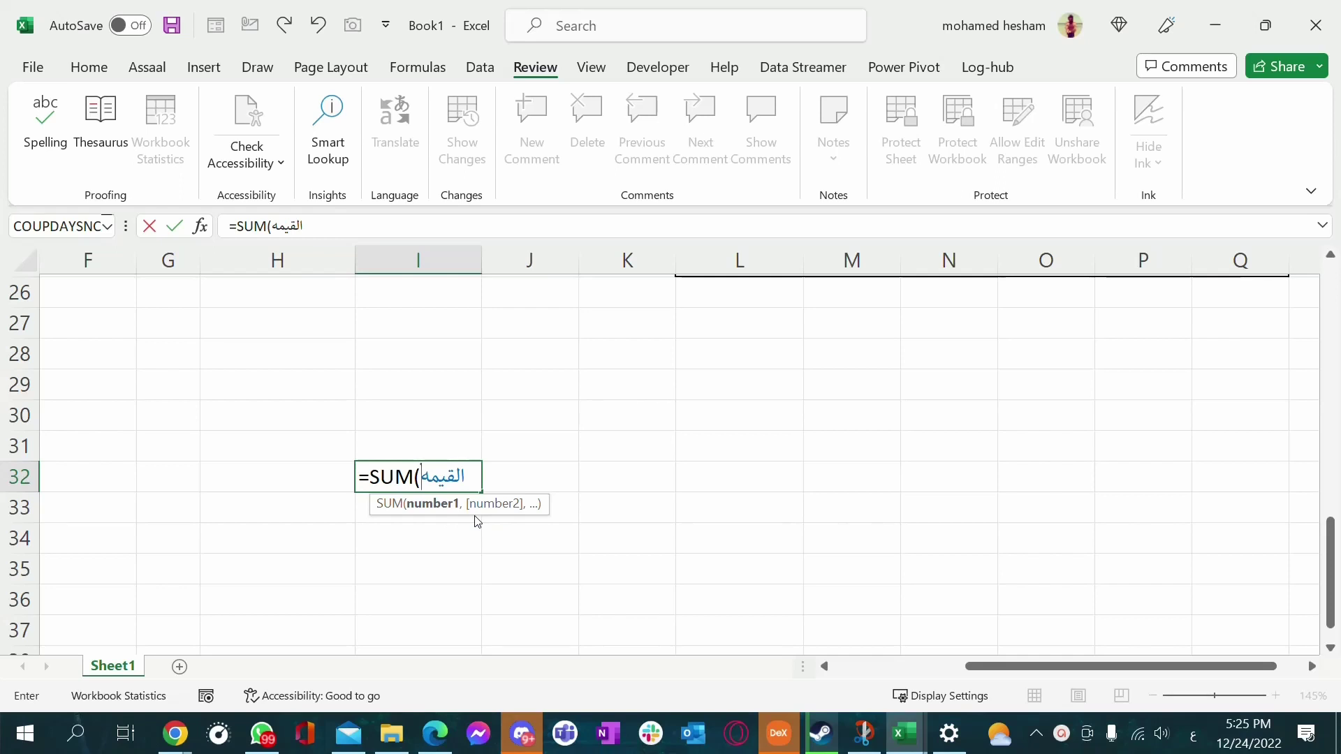
key(Return)
click(437, 473)
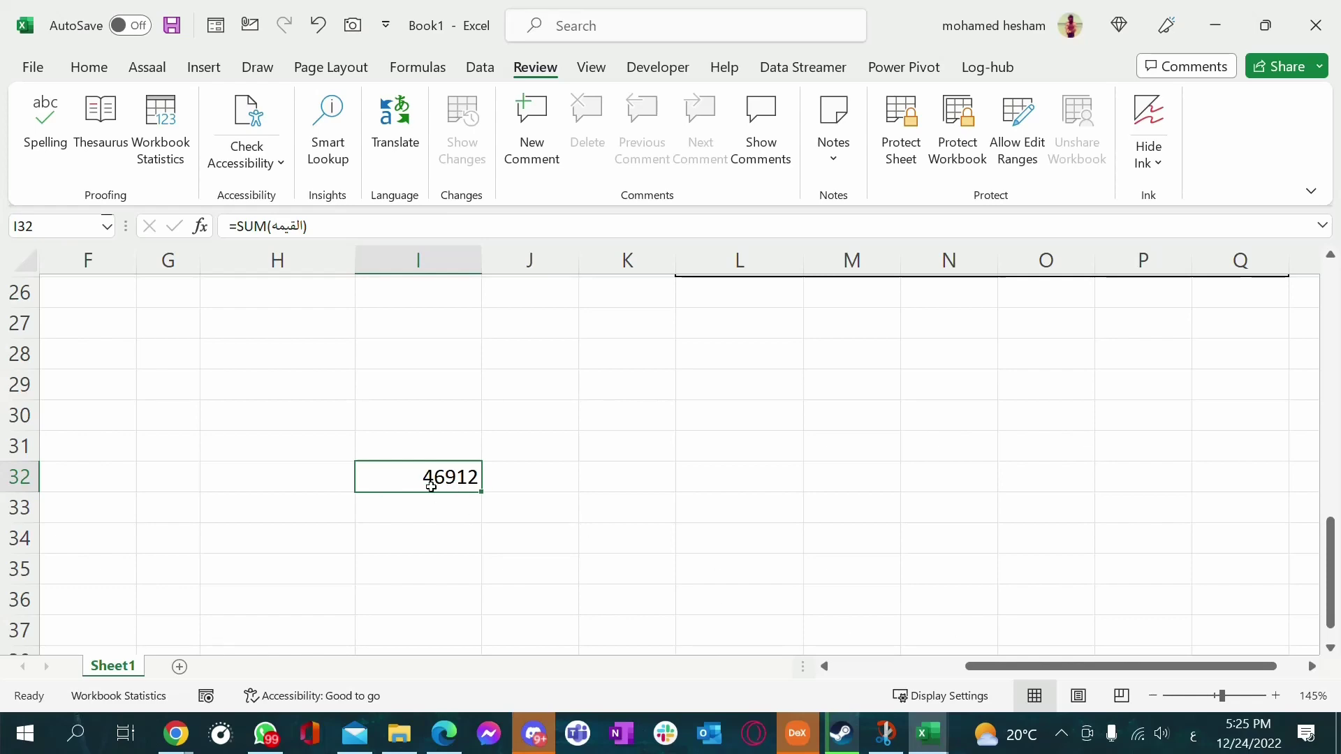
scroll(509, 471, up, 7)
Check the amounts in the value column, starting from J8
drag(548, 332, 560, 540)
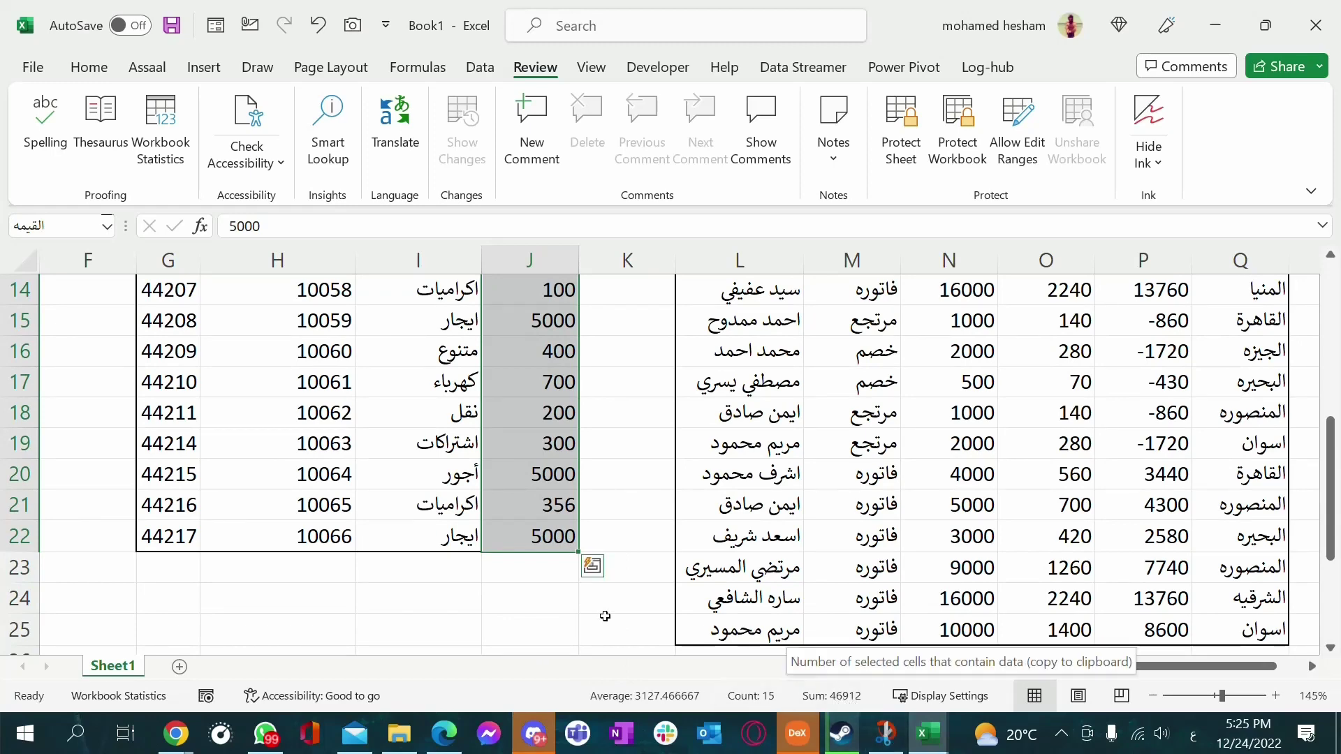
click(510, 570)
scroll(517, 503, up, 3)
click(538, 414)
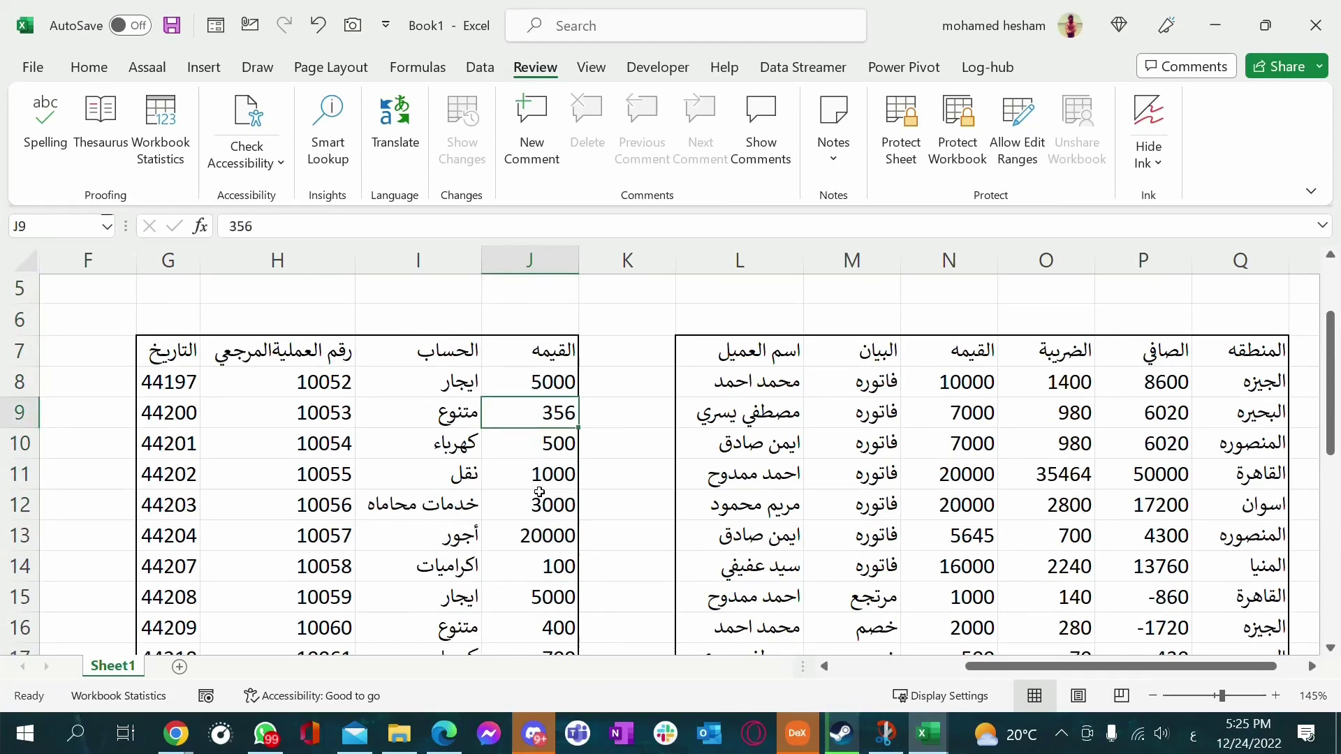
click(540, 385)
scroll(535, 450, down, 1)
click(535, 447)
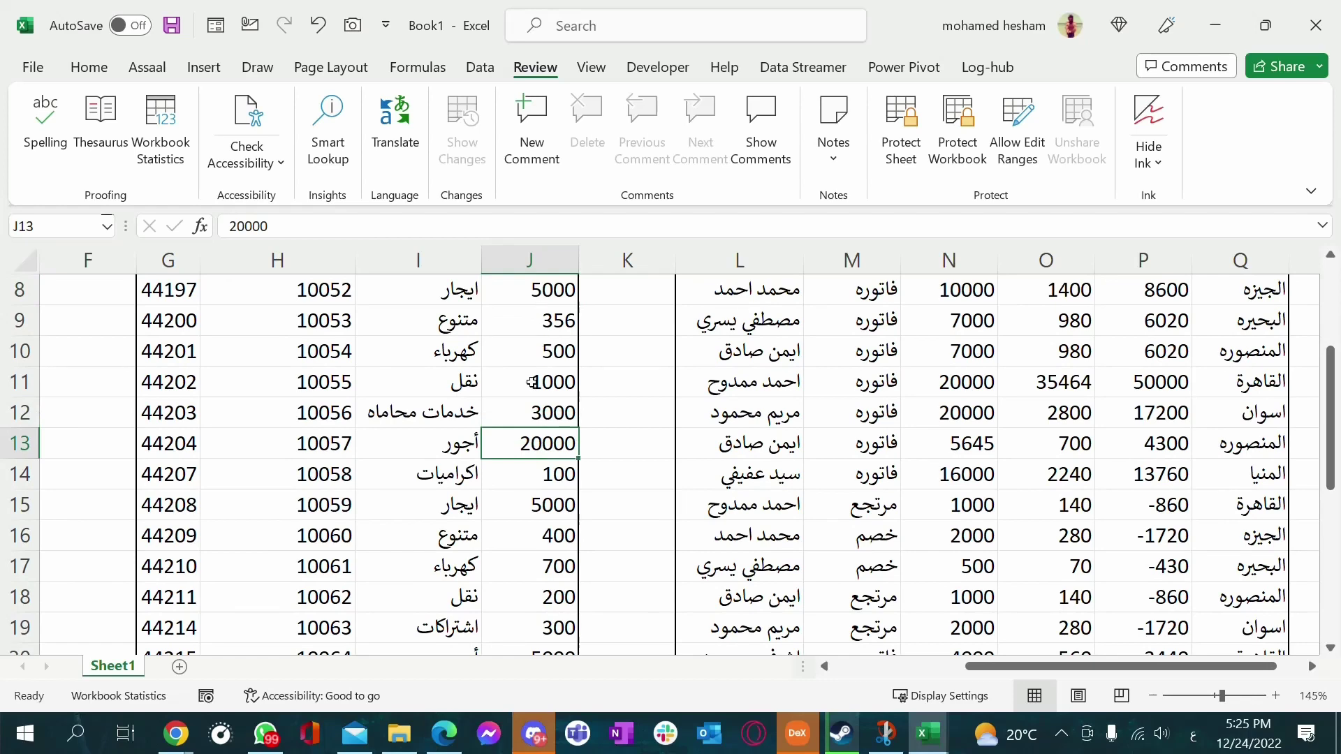
scroll(531, 382, up, 1)
click(535, 382)
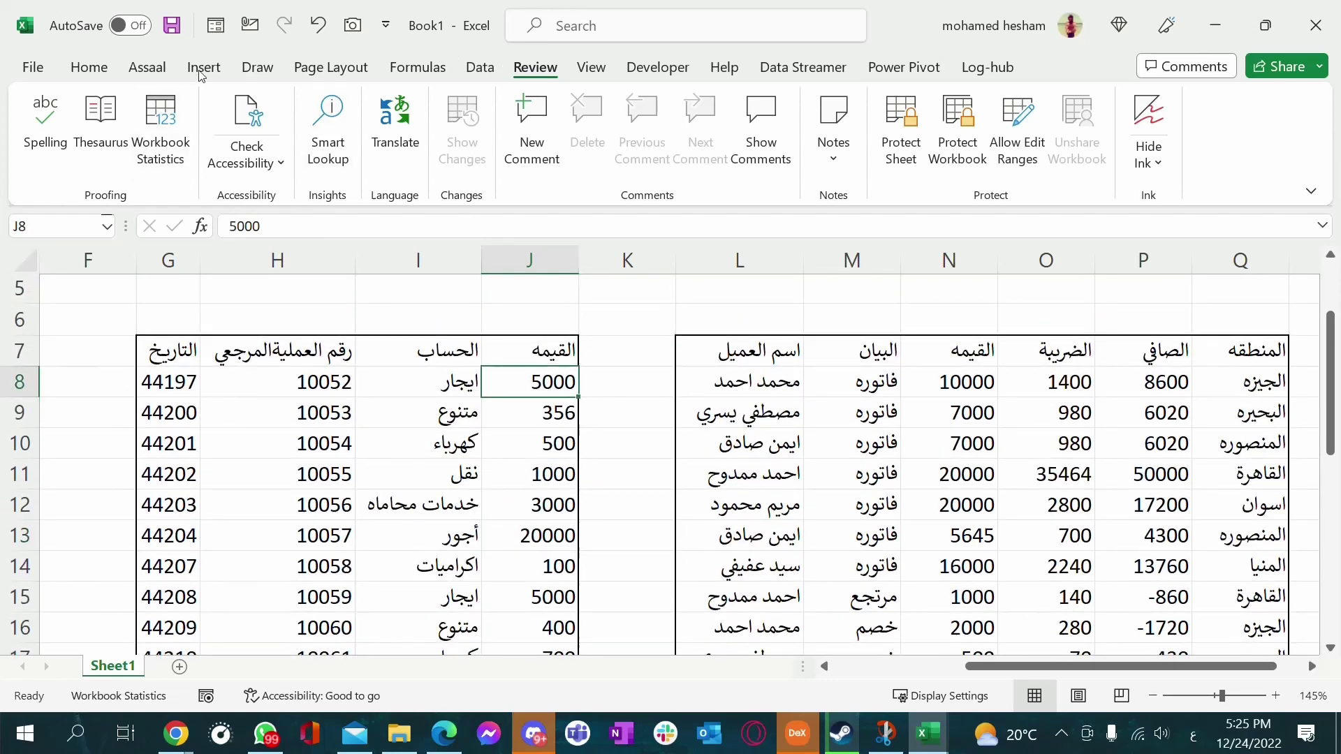
Confirm in the Name Manager and Name Box that القيمه refers to $J$8:$J$22
click(412, 67)
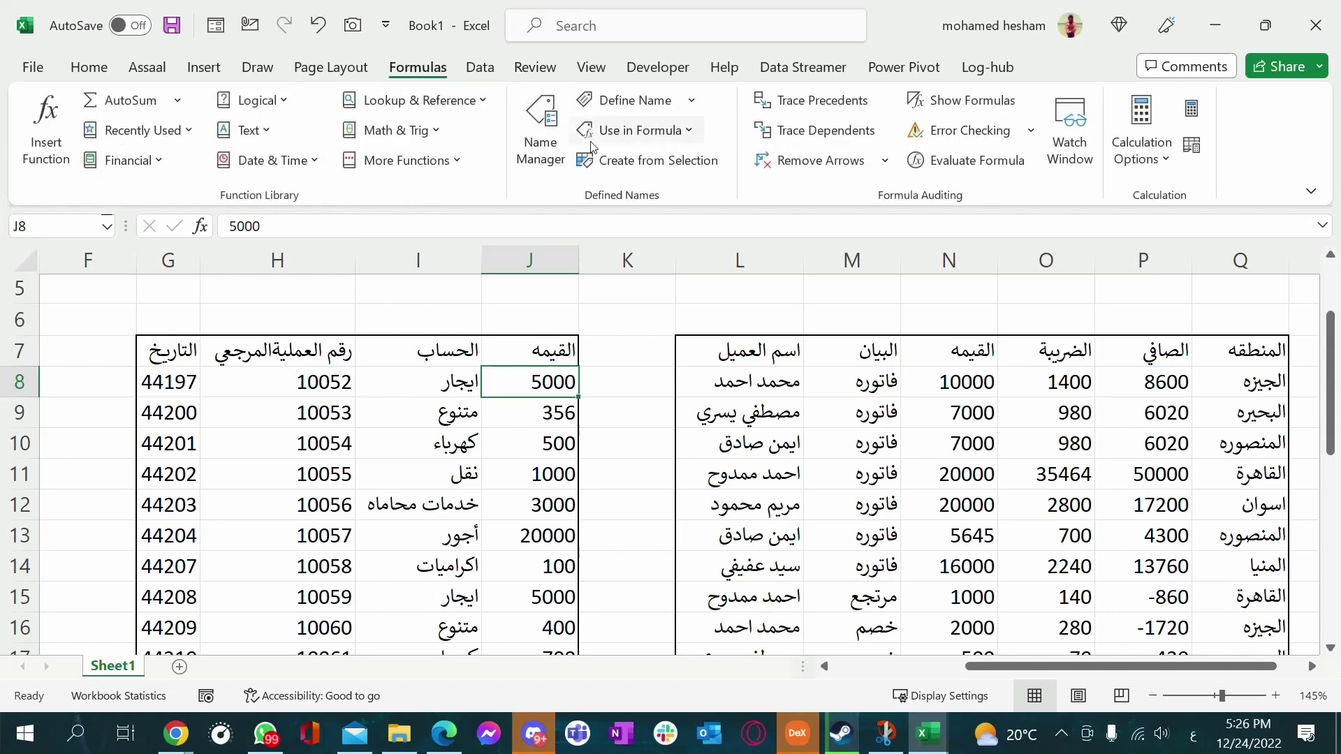
click(538, 139)
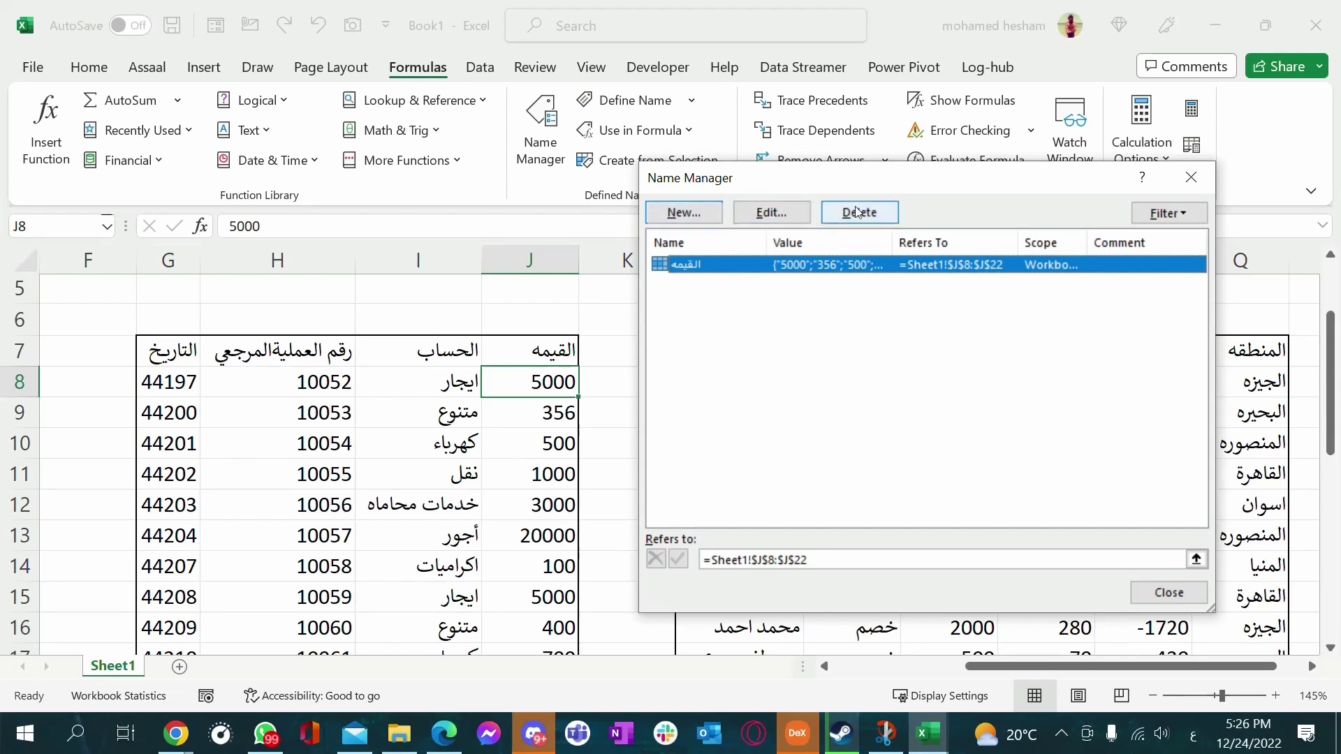
click(1191, 177)
click(647, 386)
scroll(617, 387, down, 2)
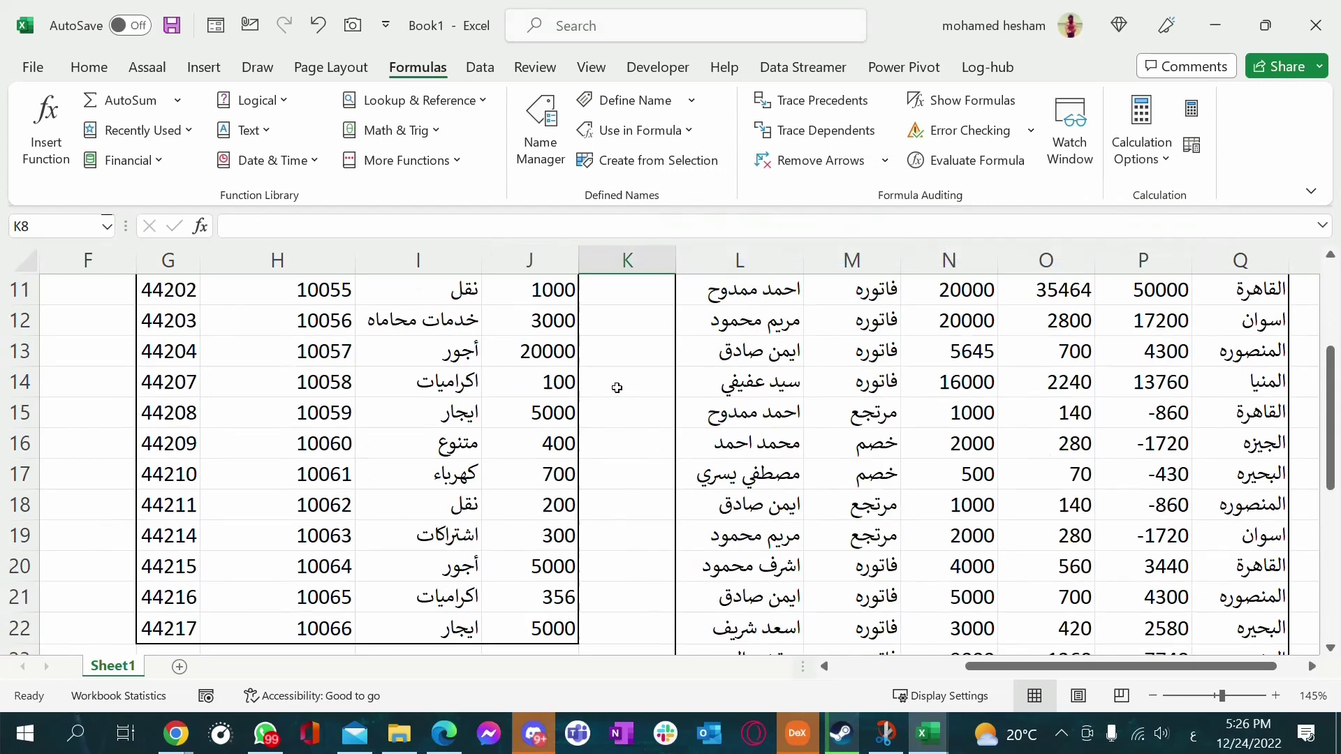
click(107, 226)
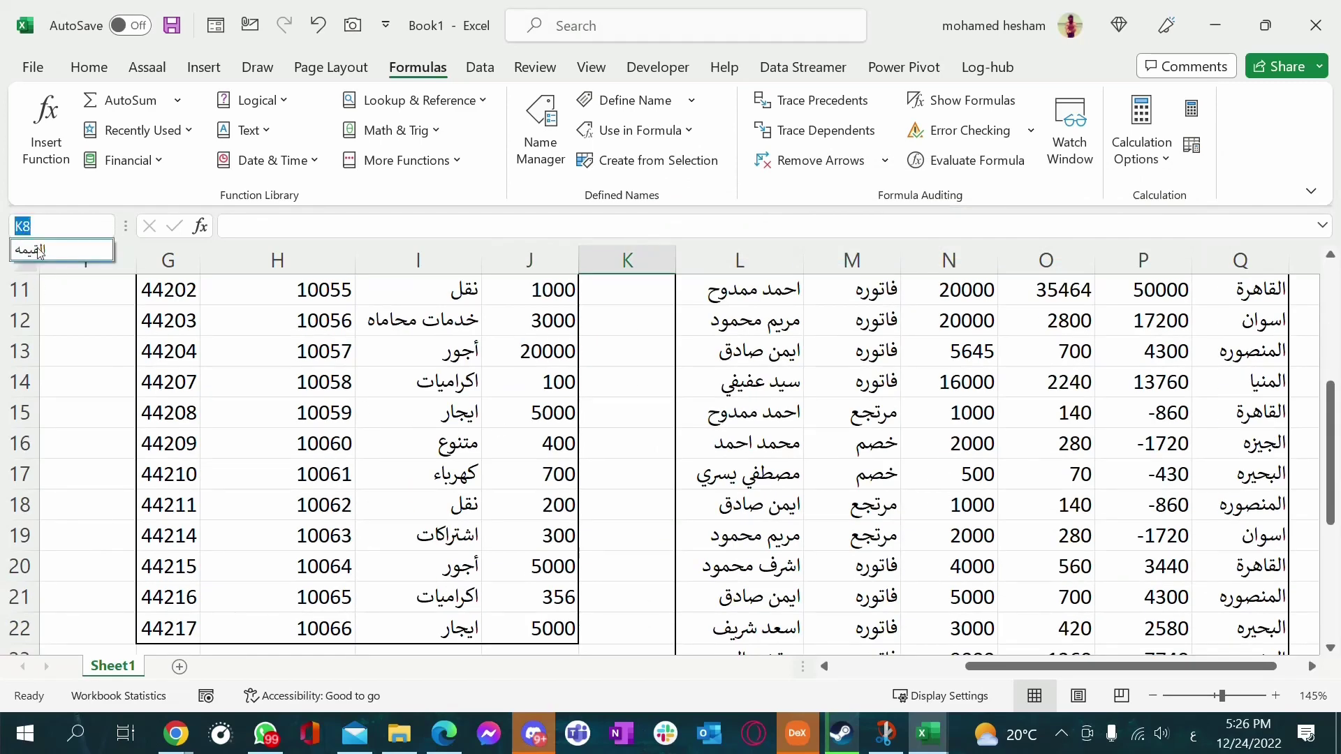
click(39, 250)
Return to I32 to show the SUM total of 46912
click(643, 390)
scroll(548, 533, down, 5)
click(440, 548)
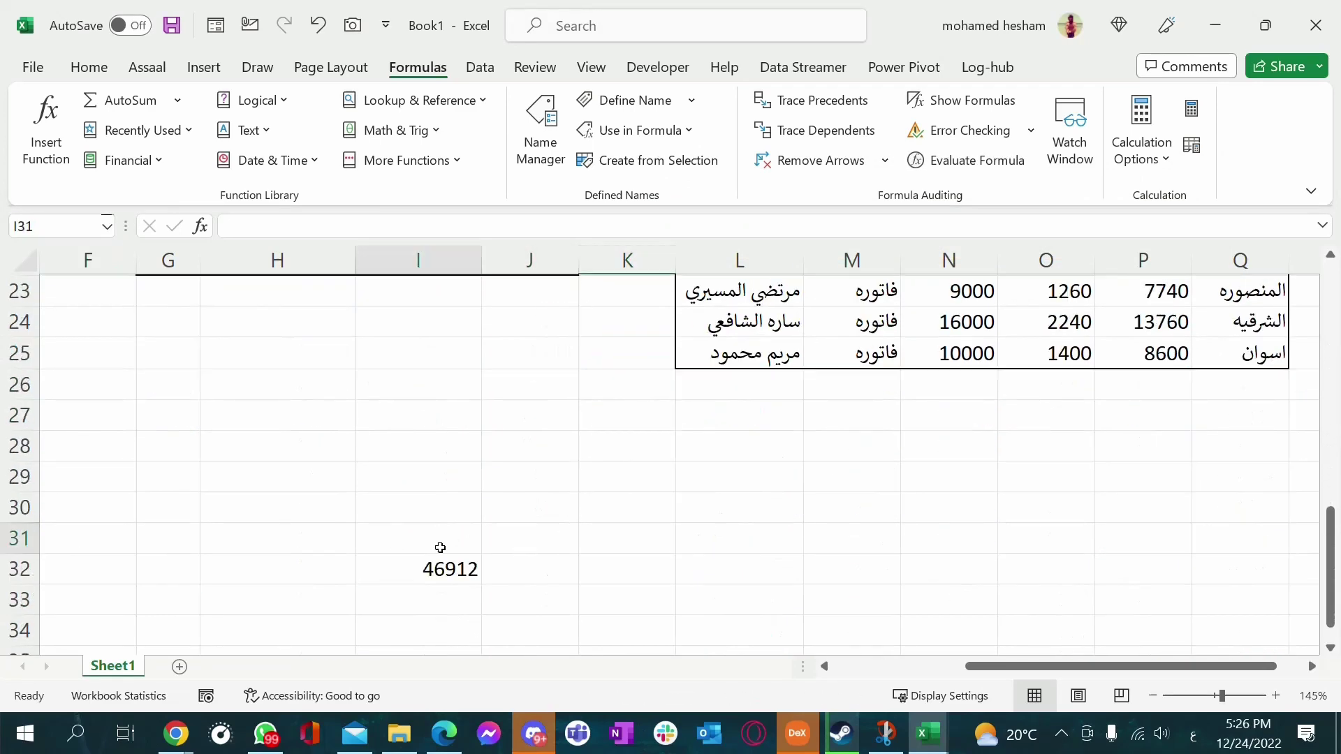
key(Down)
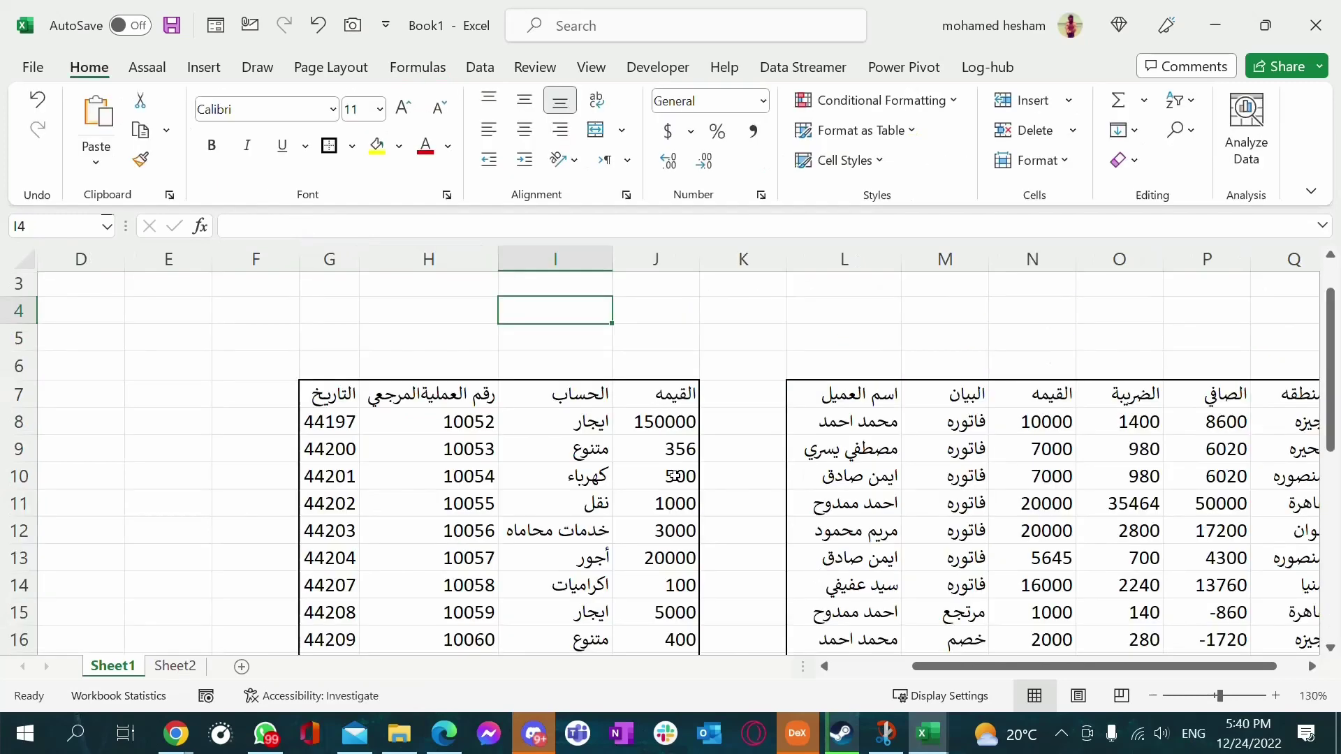
Check the table's header cells and the first amount, 150000, in J8
click(660, 393)
click(743, 356)
scroll(742, 356, down, 2)
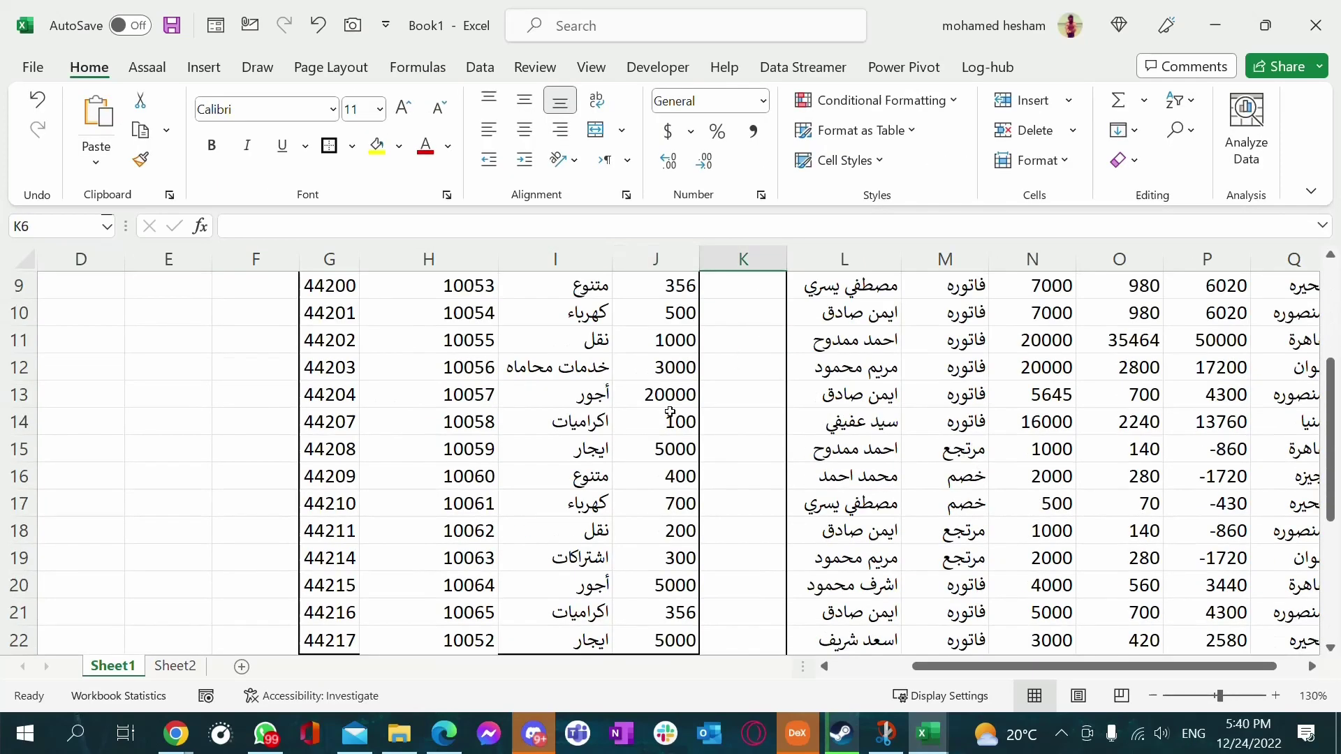
scroll(629, 458, up, 1)
scroll(573, 474, up, 1)
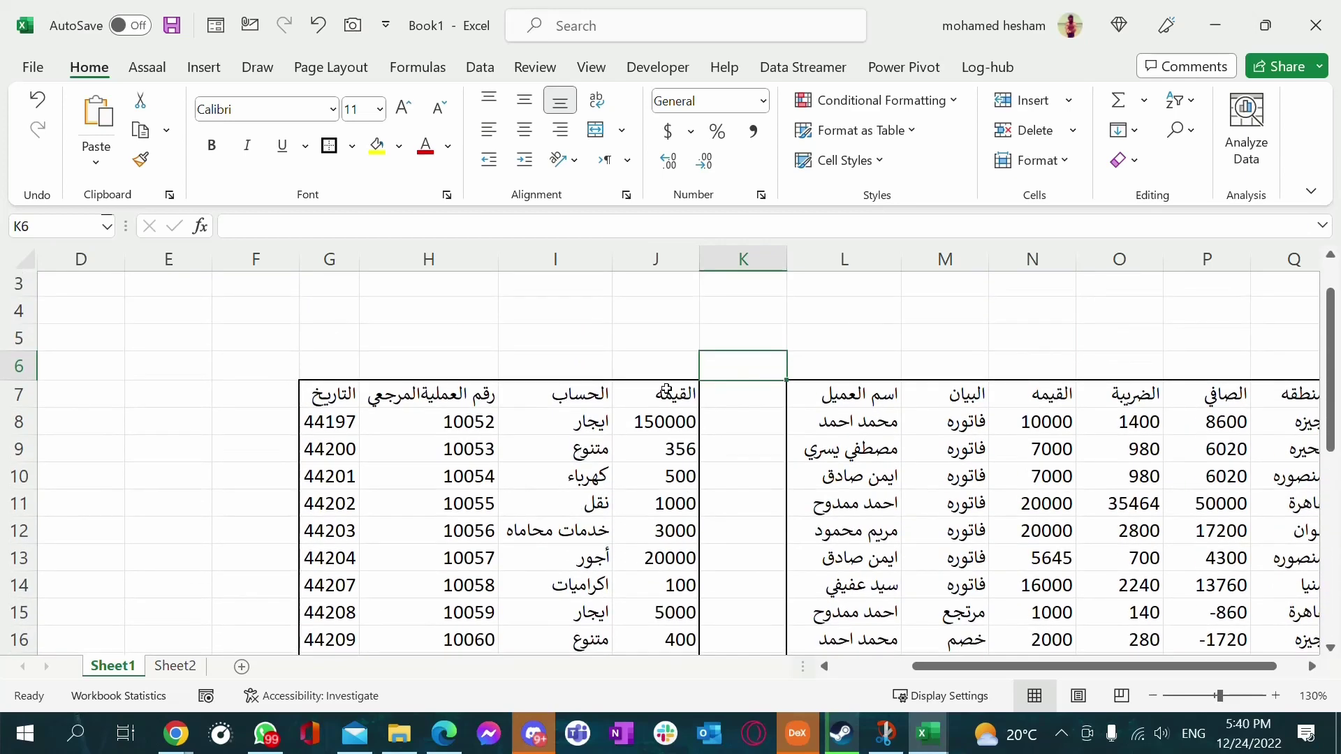
click(563, 331)
click(380, 338)
click(350, 336)
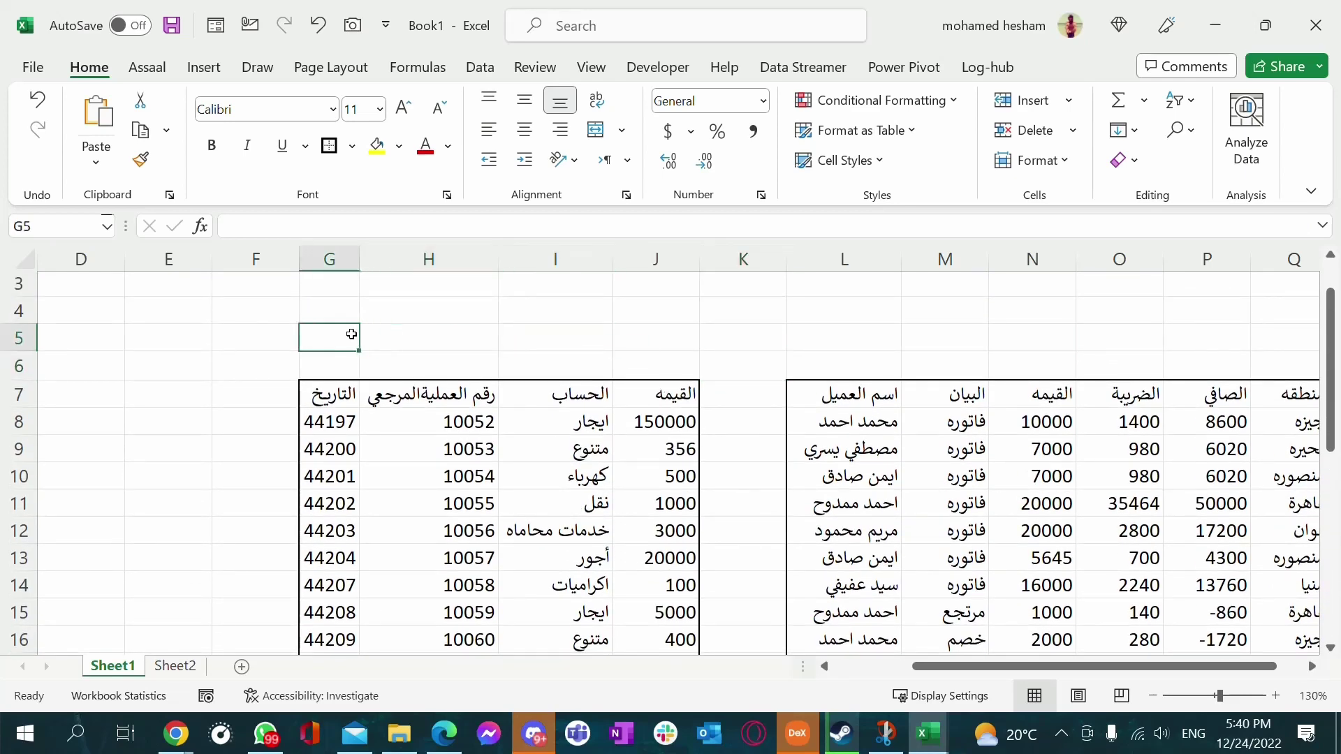
click(575, 337)
click(618, 338)
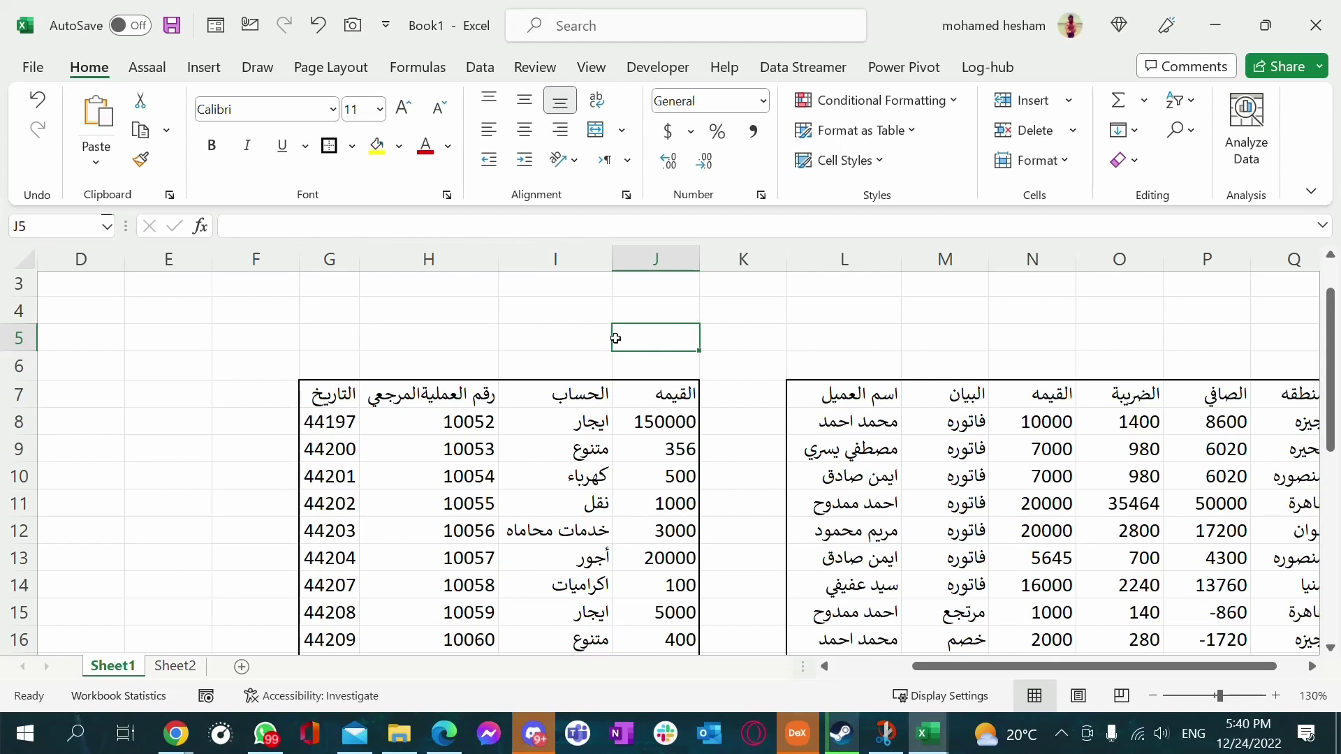
click(675, 419)
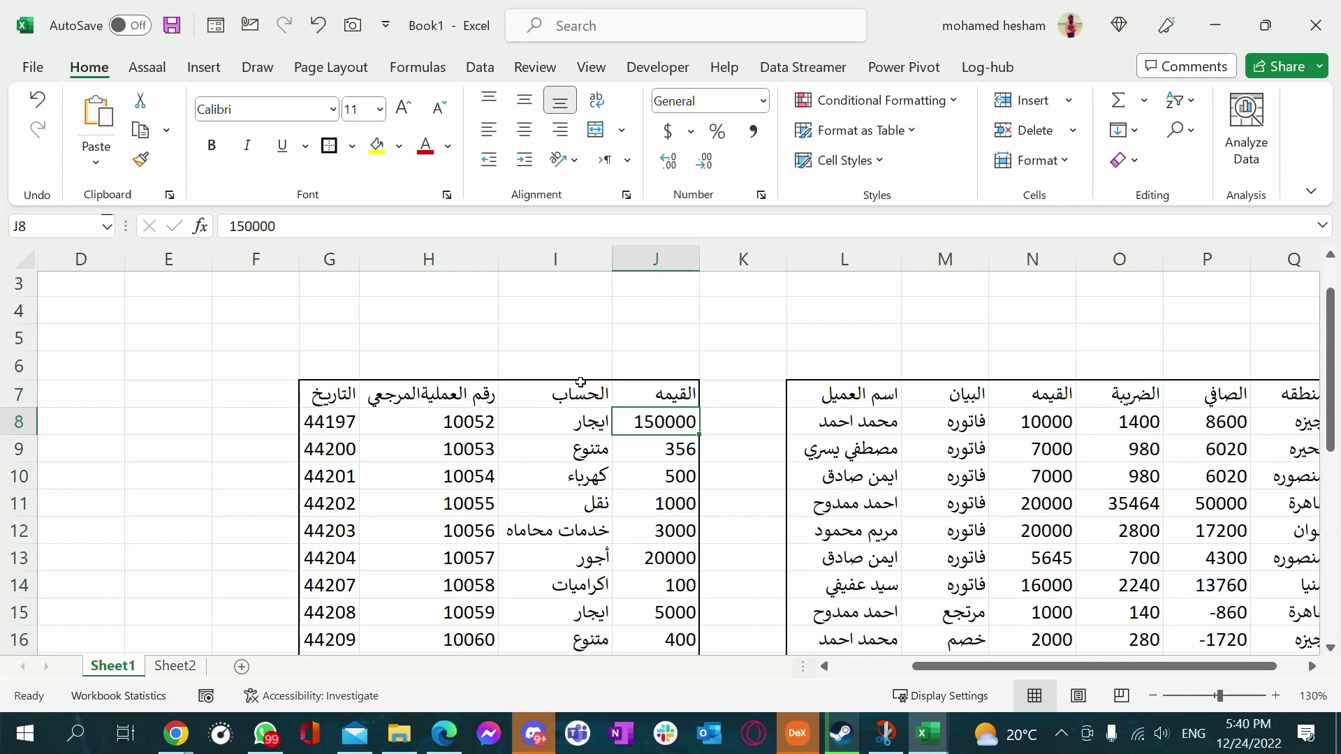
Select the table G7:J22, header row included
scroll(580, 383, down, 2)
scroll(608, 328, up, 1)
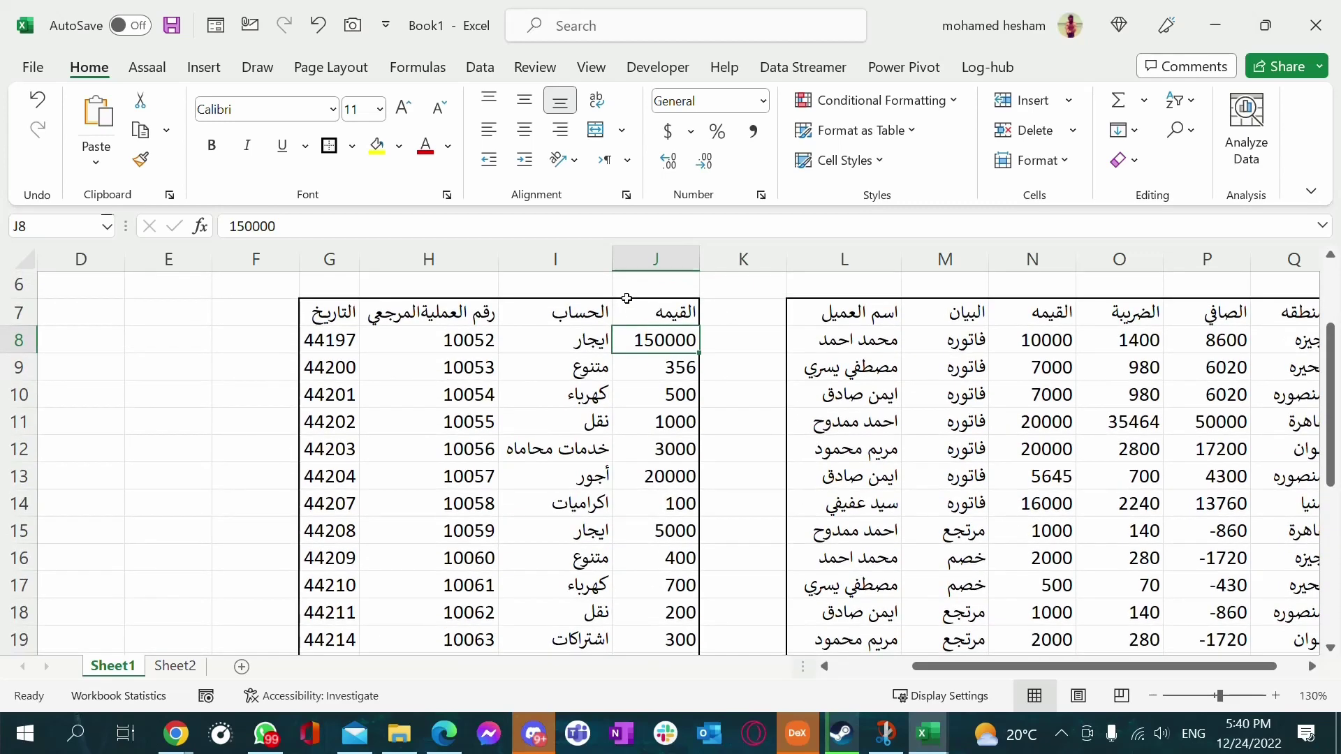
drag(659, 312, 324, 615)
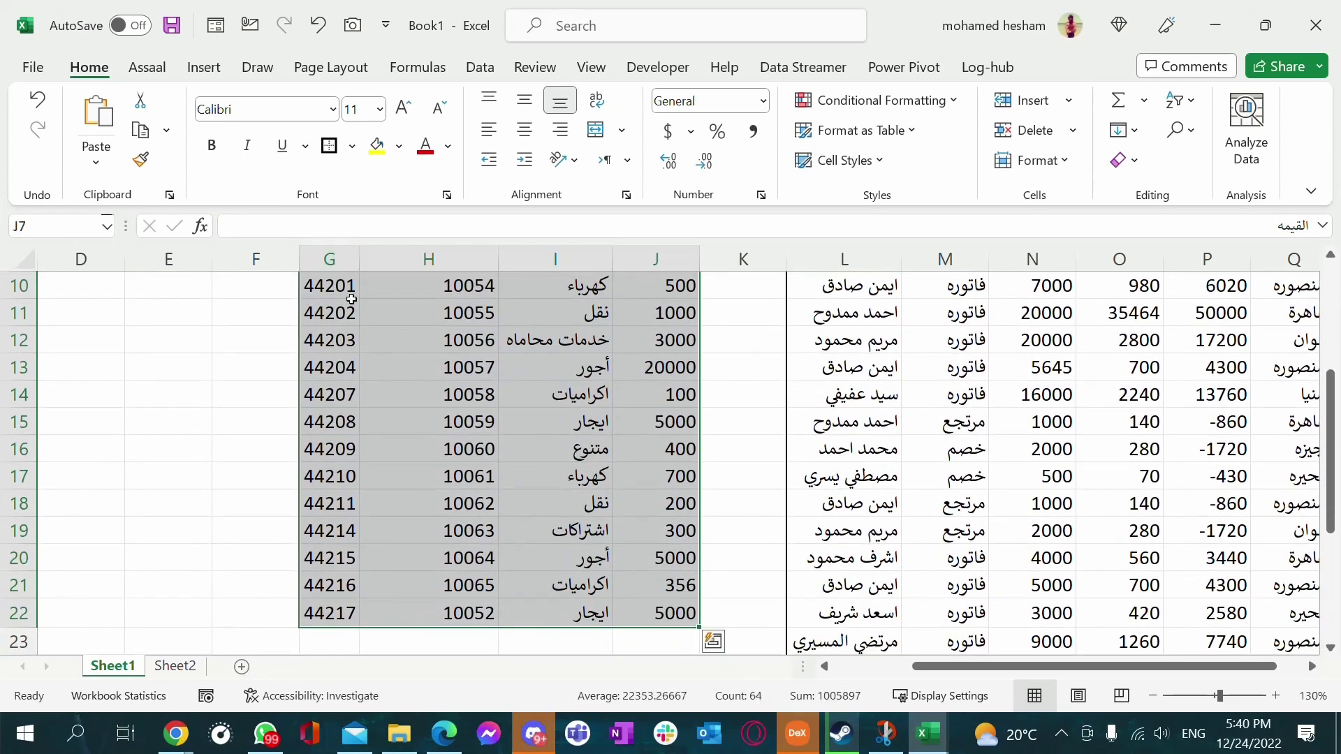
Zoom out to 100% and capture G7:J22 with the Quick Access Camera button
click(359, 31)
scroll(519, 452, up, 1)
click(1152, 696)
click(1152, 696)
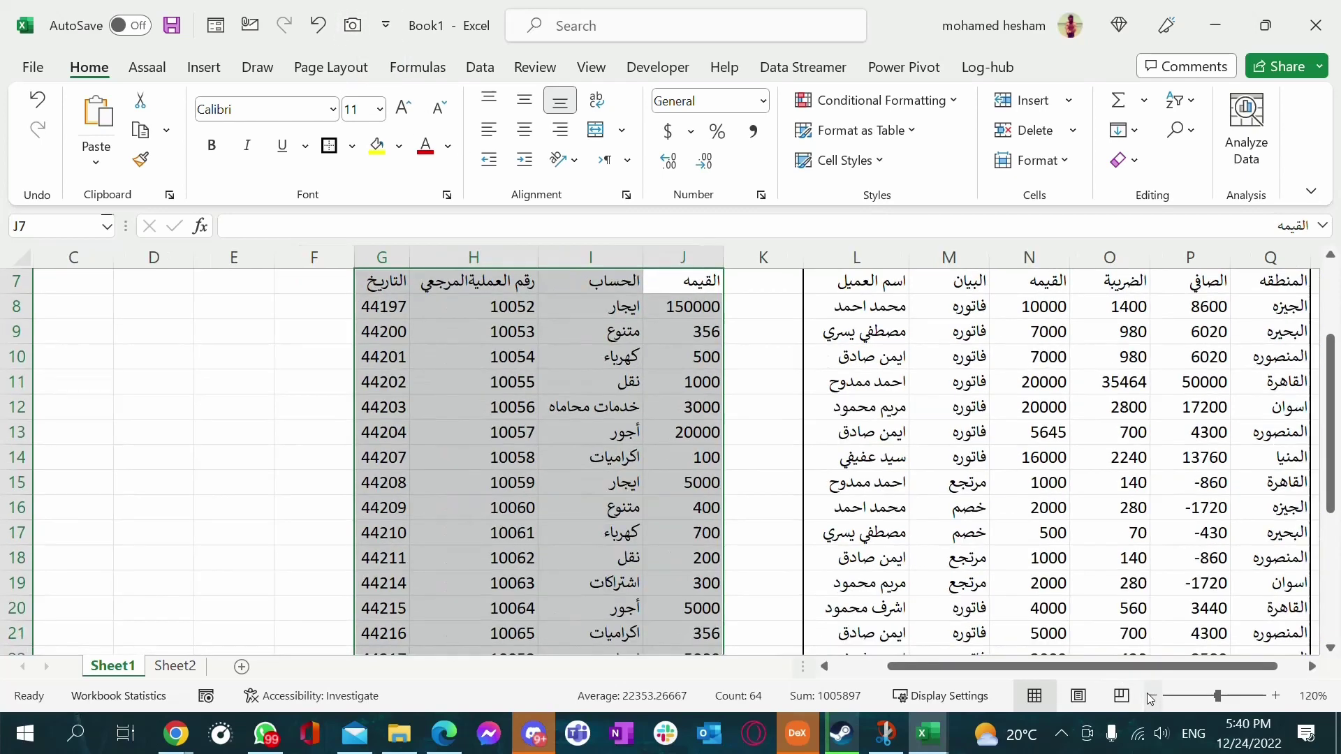
click(1153, 695)
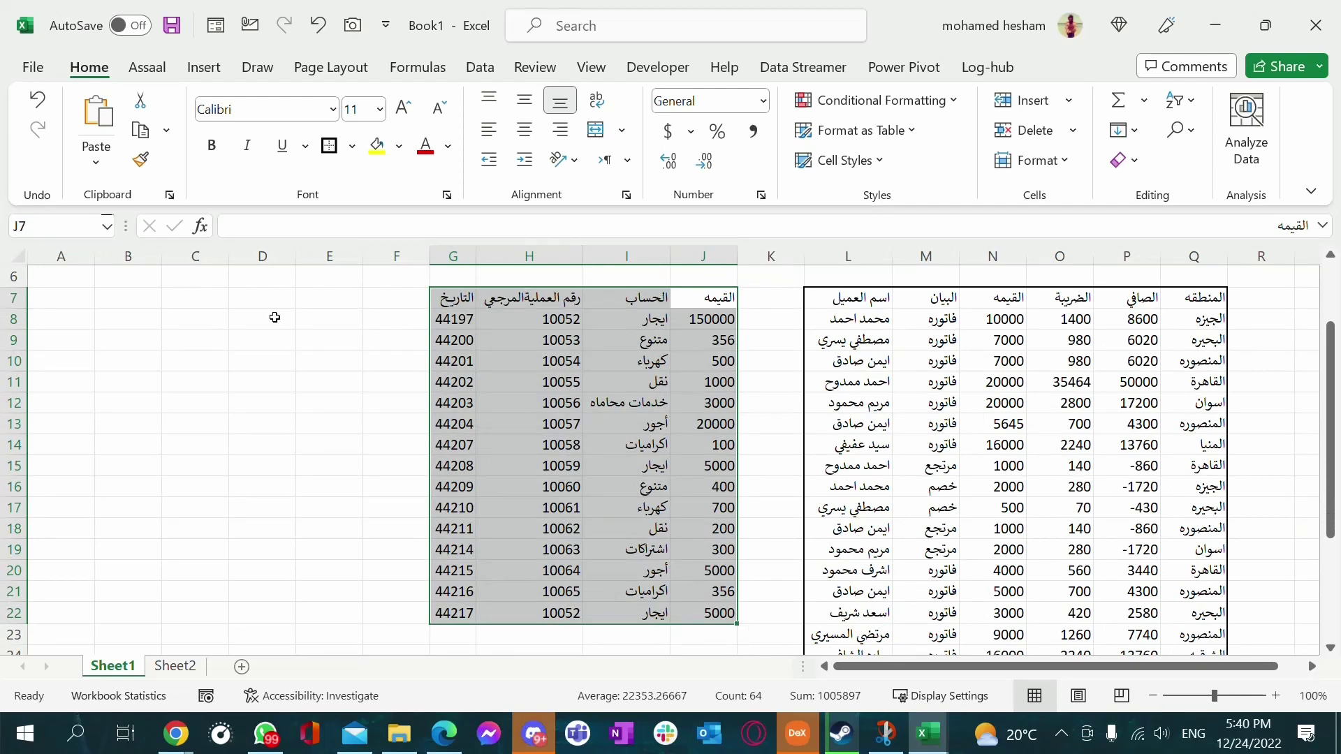
click(353, 26)
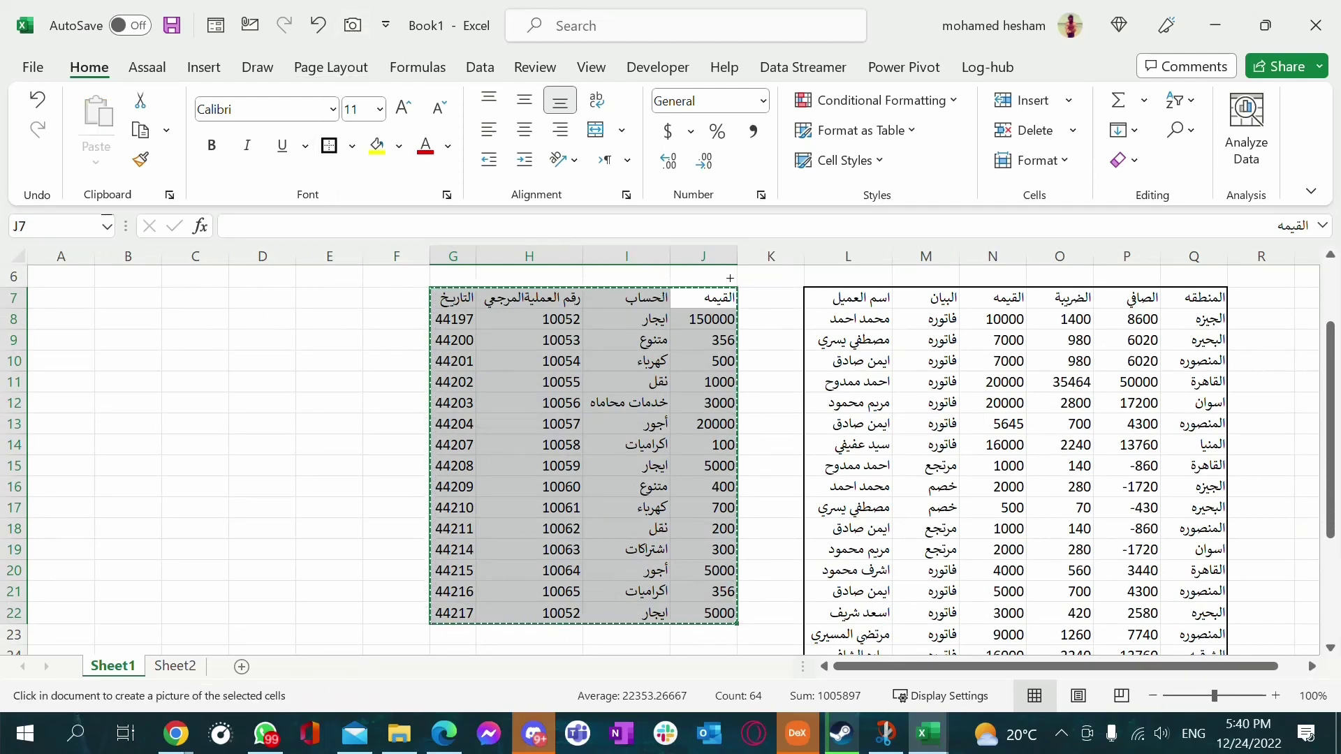
Drop the linked G7:J22 picture on the sheet and move it over columns B–F
mouse_move(740, 294)
mouse_down()
mouse_move(649, 402)
mouse_move(562, 611)
mouse_move(538, 623)
mouse_up()
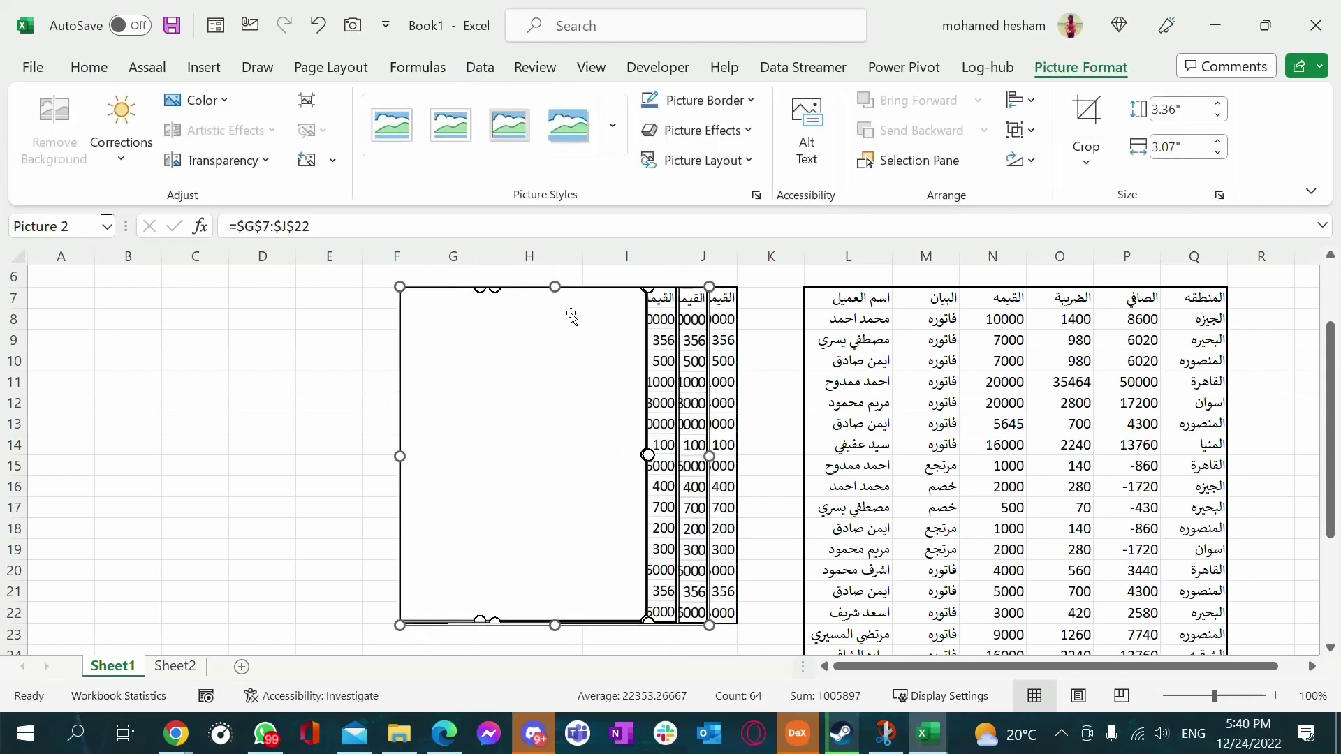
drag(598, 291, 280, 288)
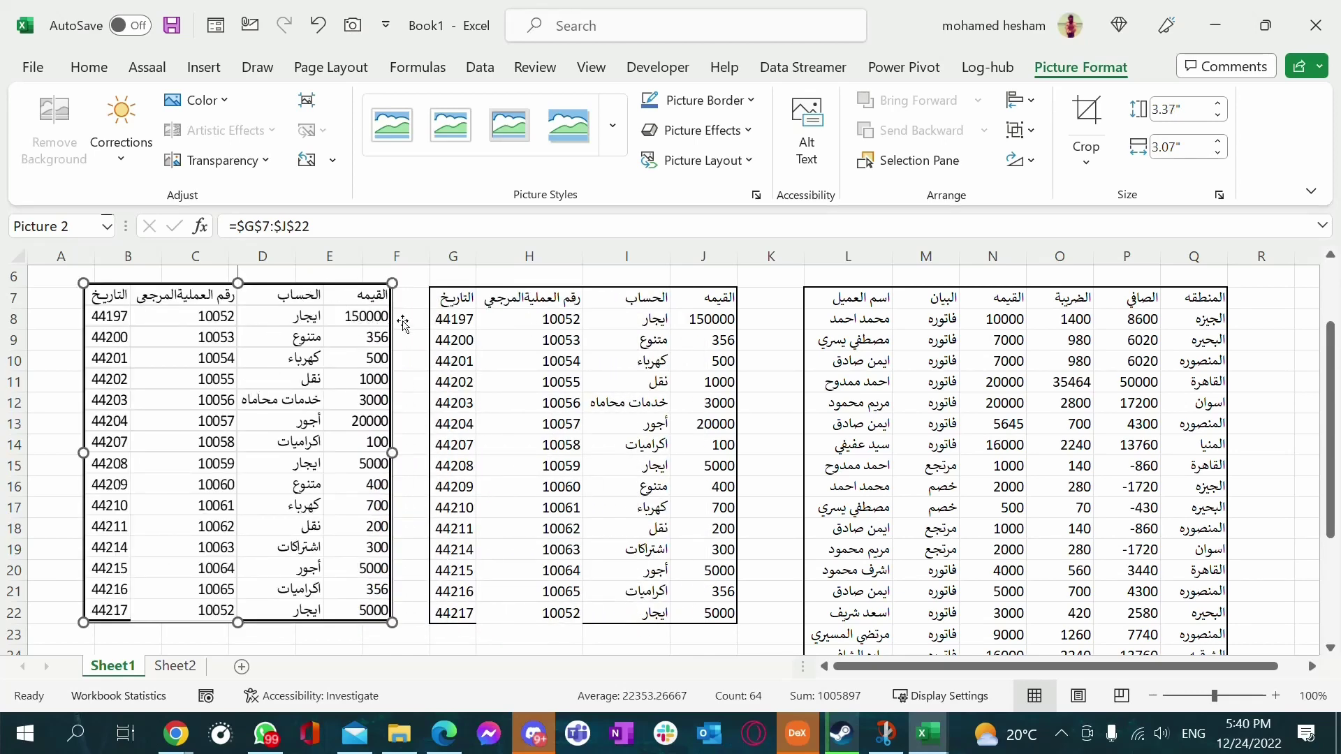
click(621, 327)
click(626, 445)
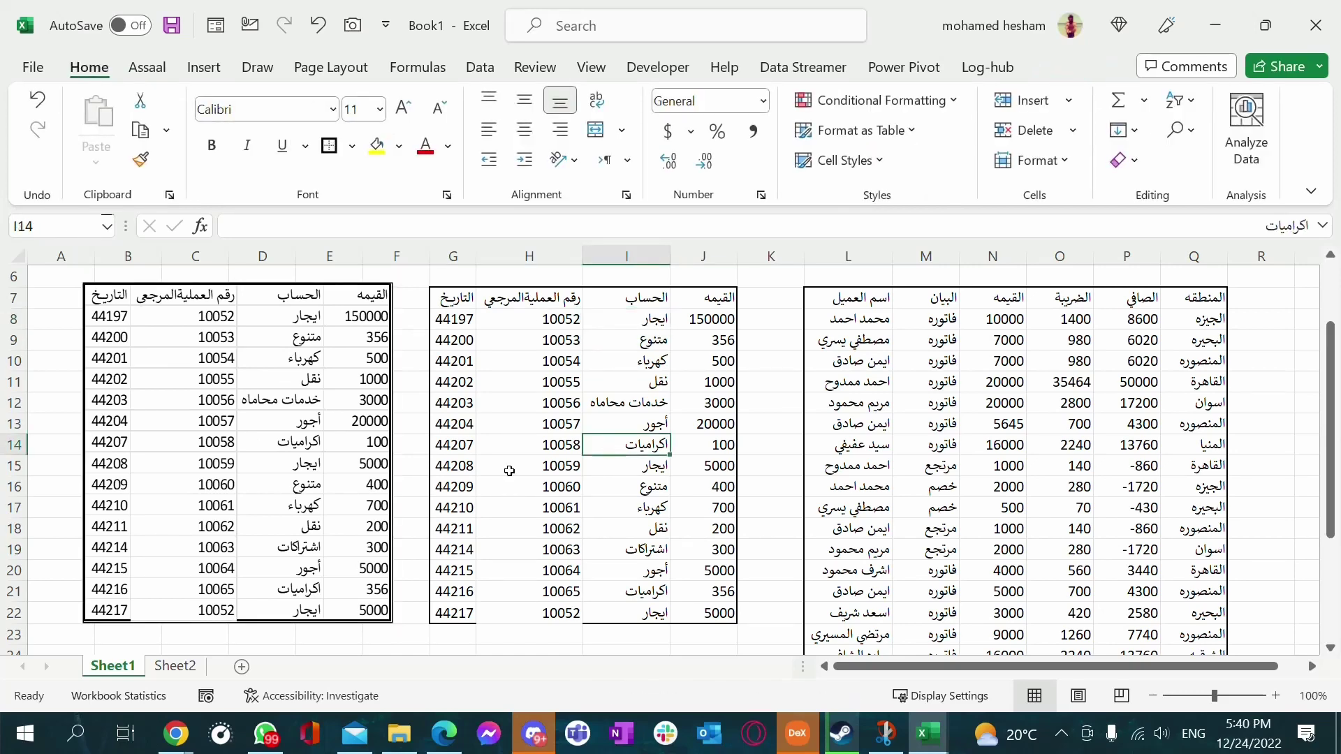
Change the amount in J8 from 150000 to 20000
click(717, 320)
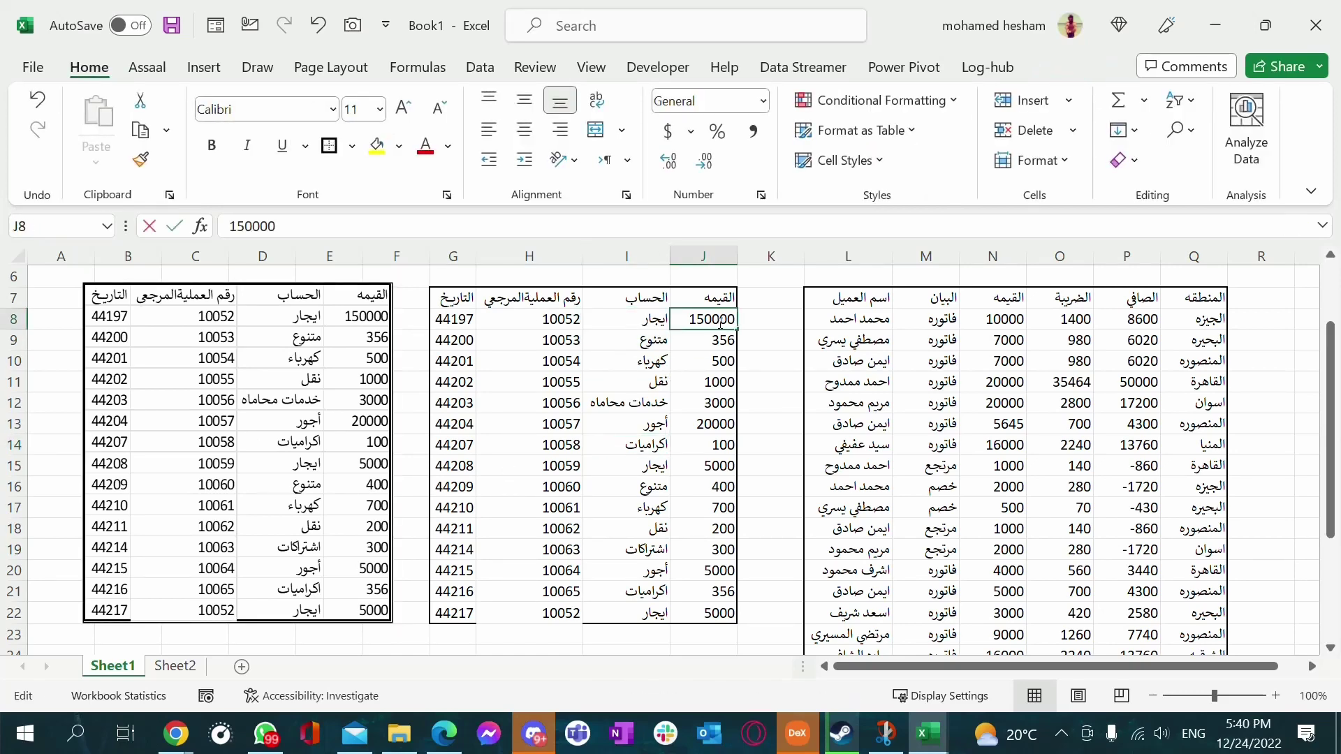
double_click(717, 320)
double_click(718, 321)
text(2)
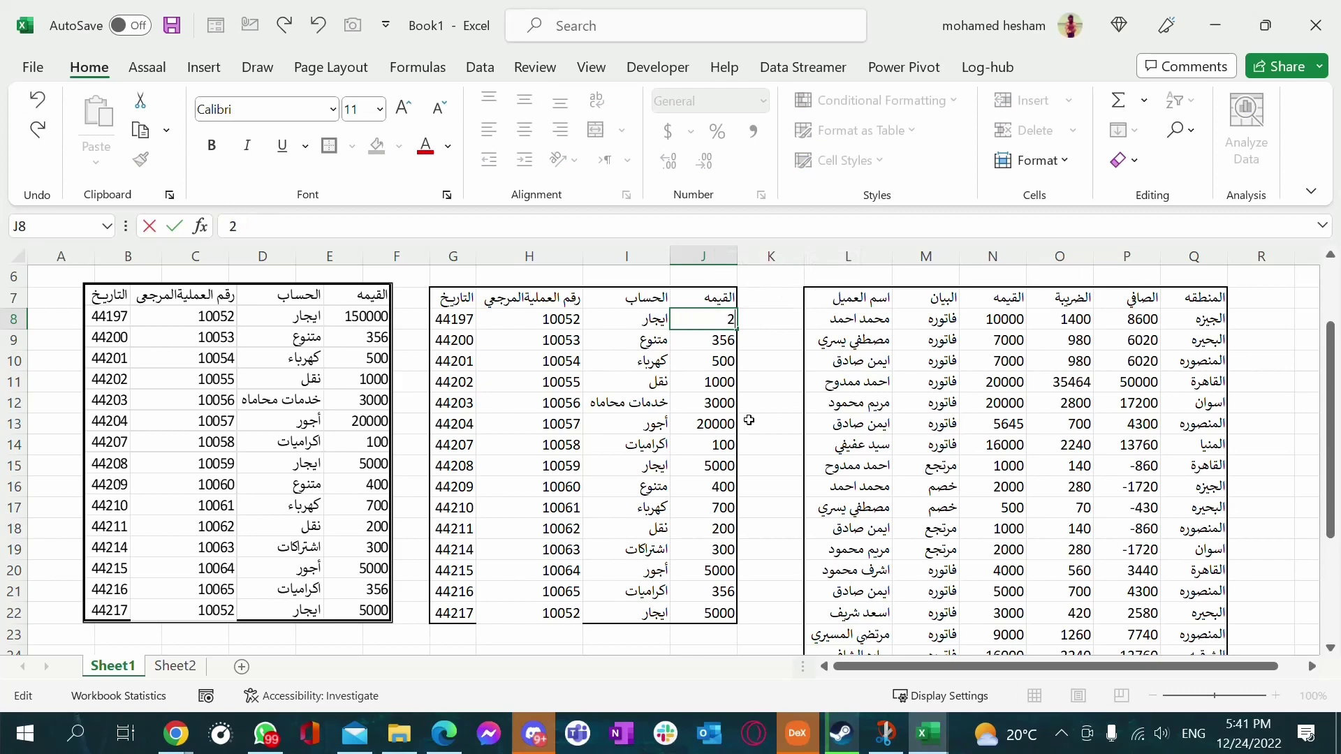
key(Return)
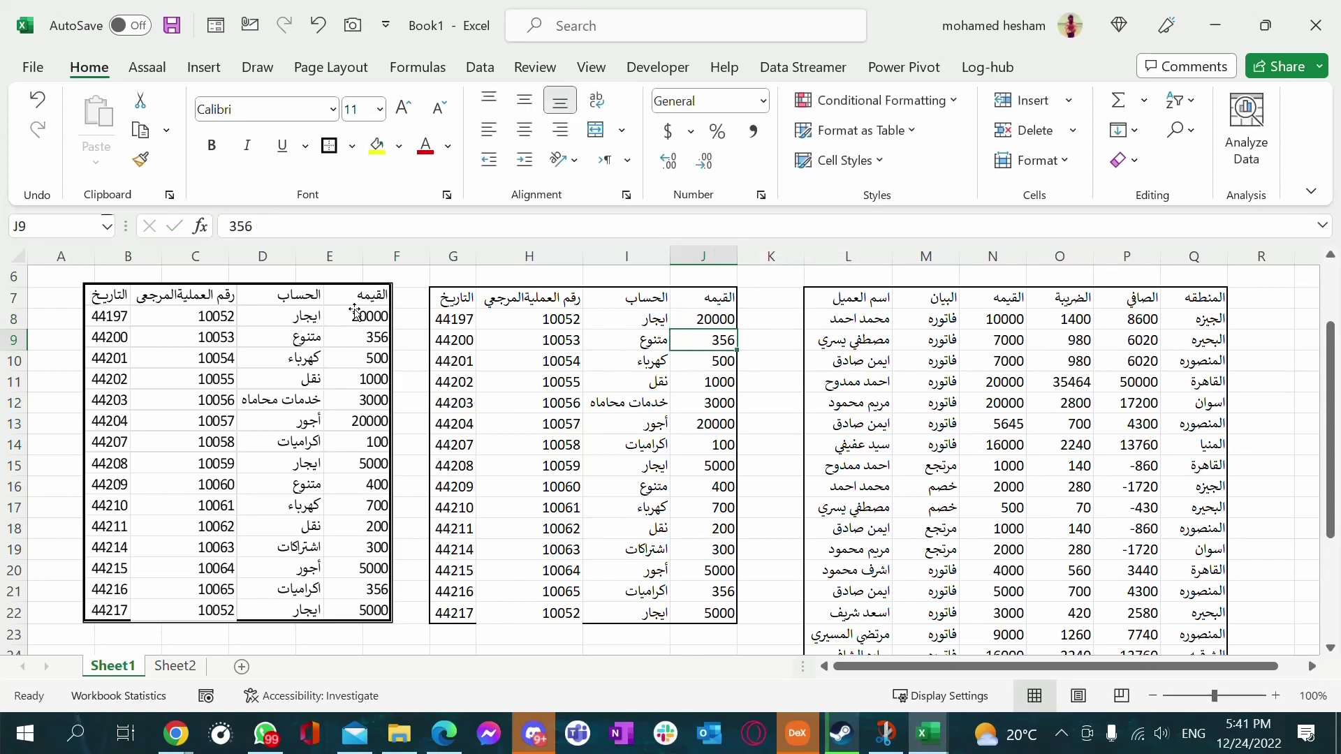
Verify the linked picture also shows 20000, then reselect the picture
scroll(321, 475, down, 2)
click(302, 489)
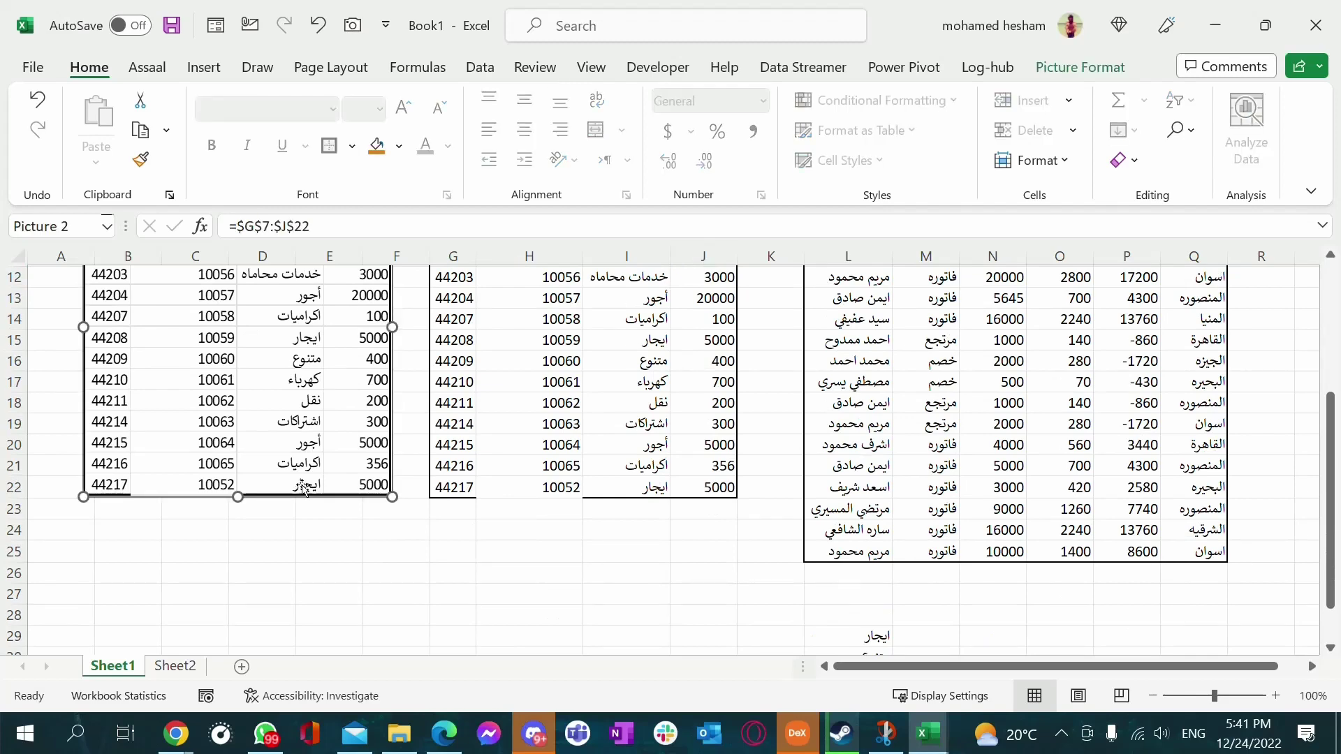
click(1080, 67)
scroll(419, 458, up, 2)
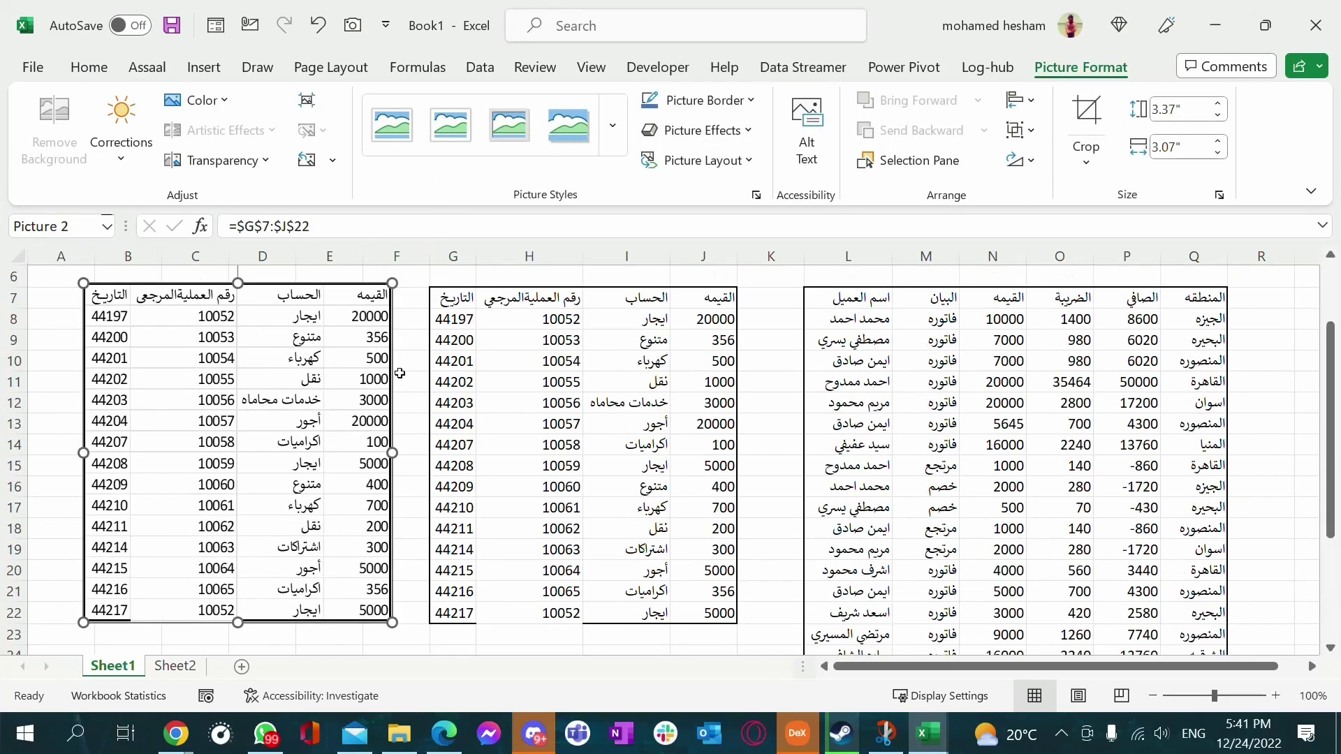
click(702, 361)
click(702, 318)
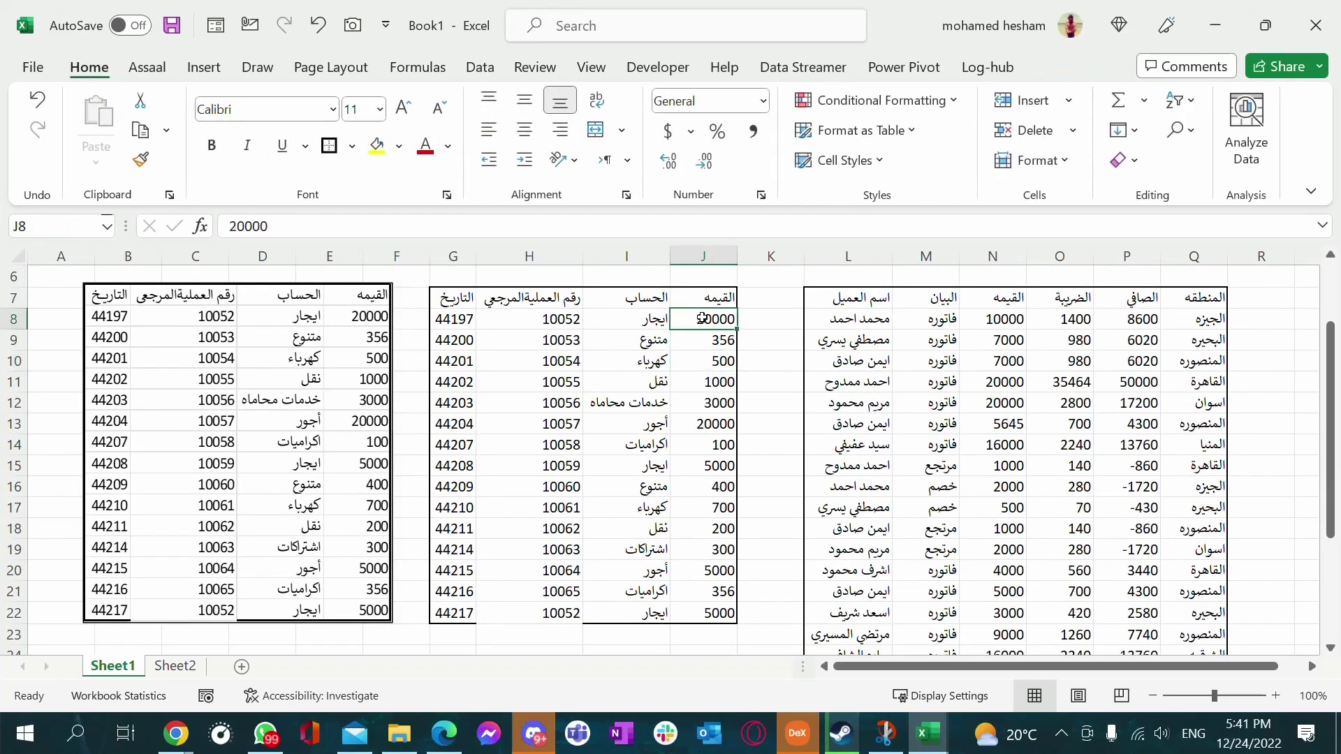
click(577, 427)
scroll(440, 440, down, 3)
click(276, 428)
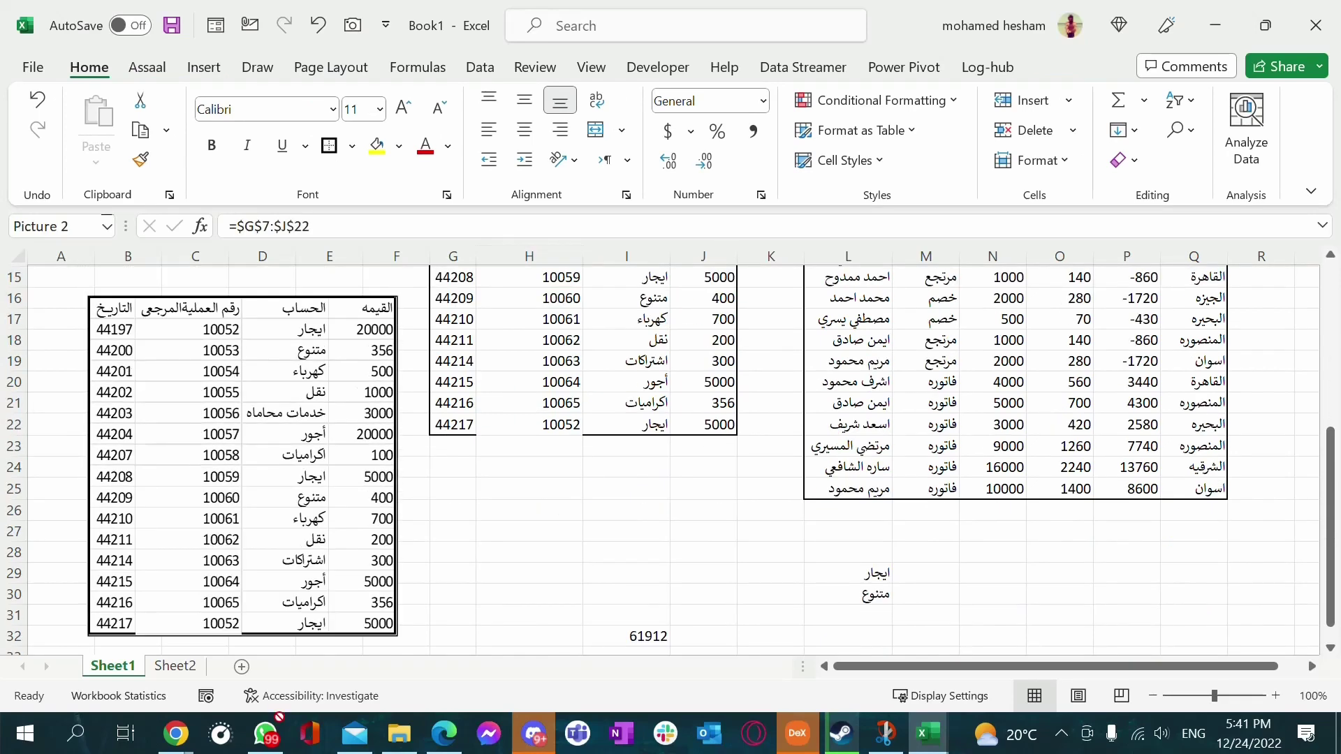
Reposition the linked picture over columns AC–AG, rows 3–19, and show its Picture Format options
scroll(433, 488, down, 1)
drag(302, 414, 445, 555)
scroll(721, 517, down, 3)
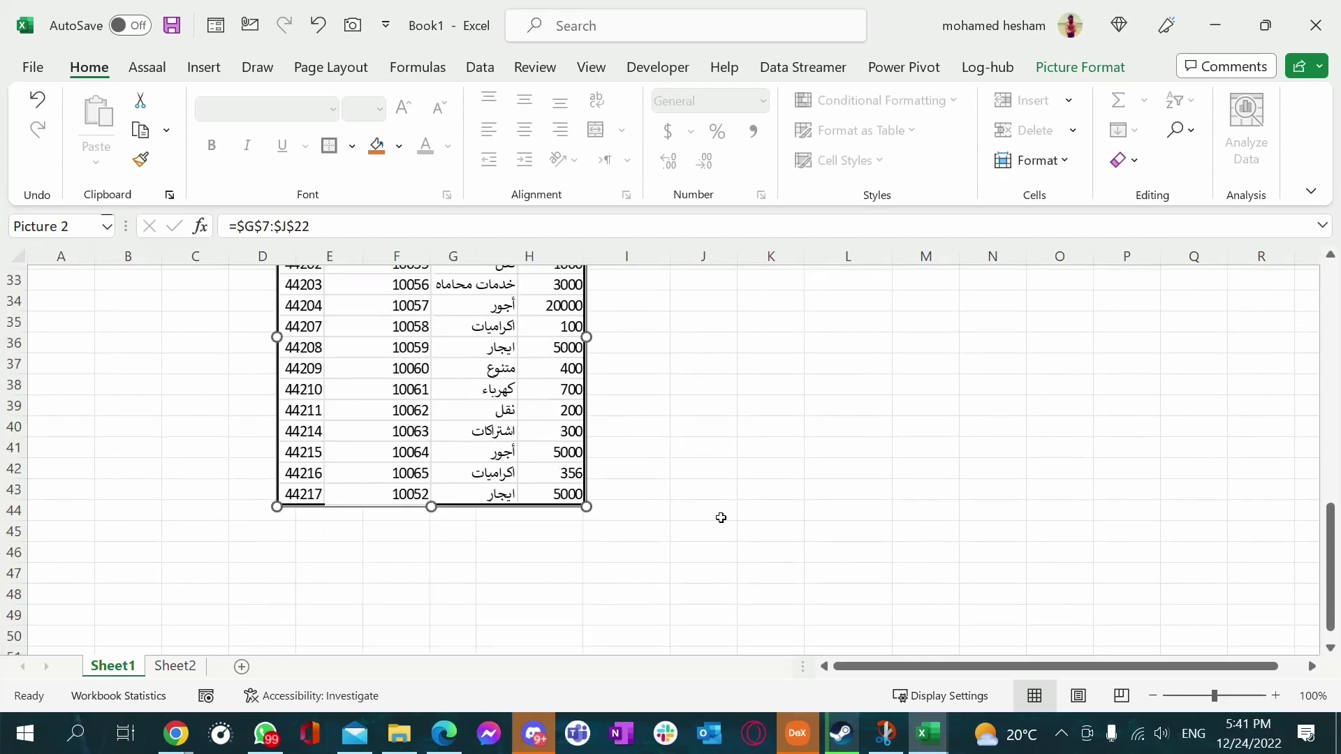
scroll(721, 518, down, 4)
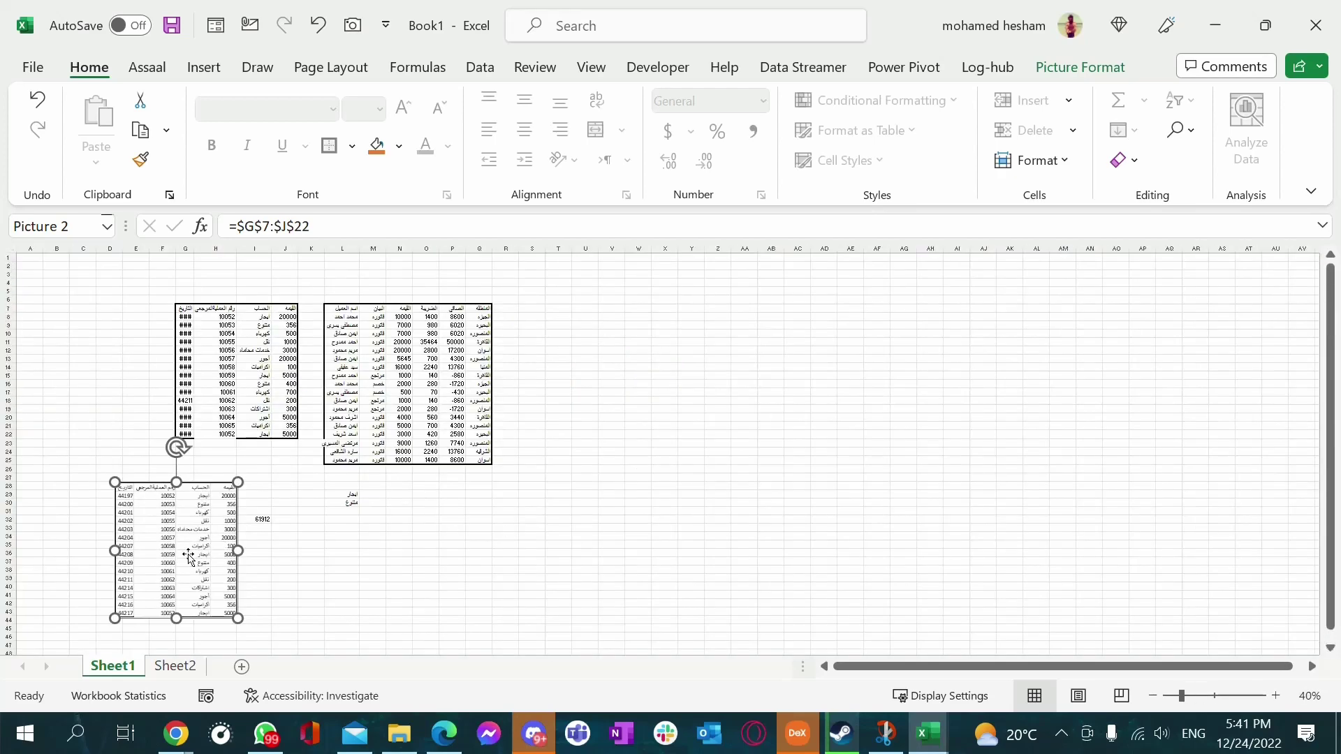
drag(189, 557, 1080, 395)
click(870, 521)
scroll(868, 524, up, 3)
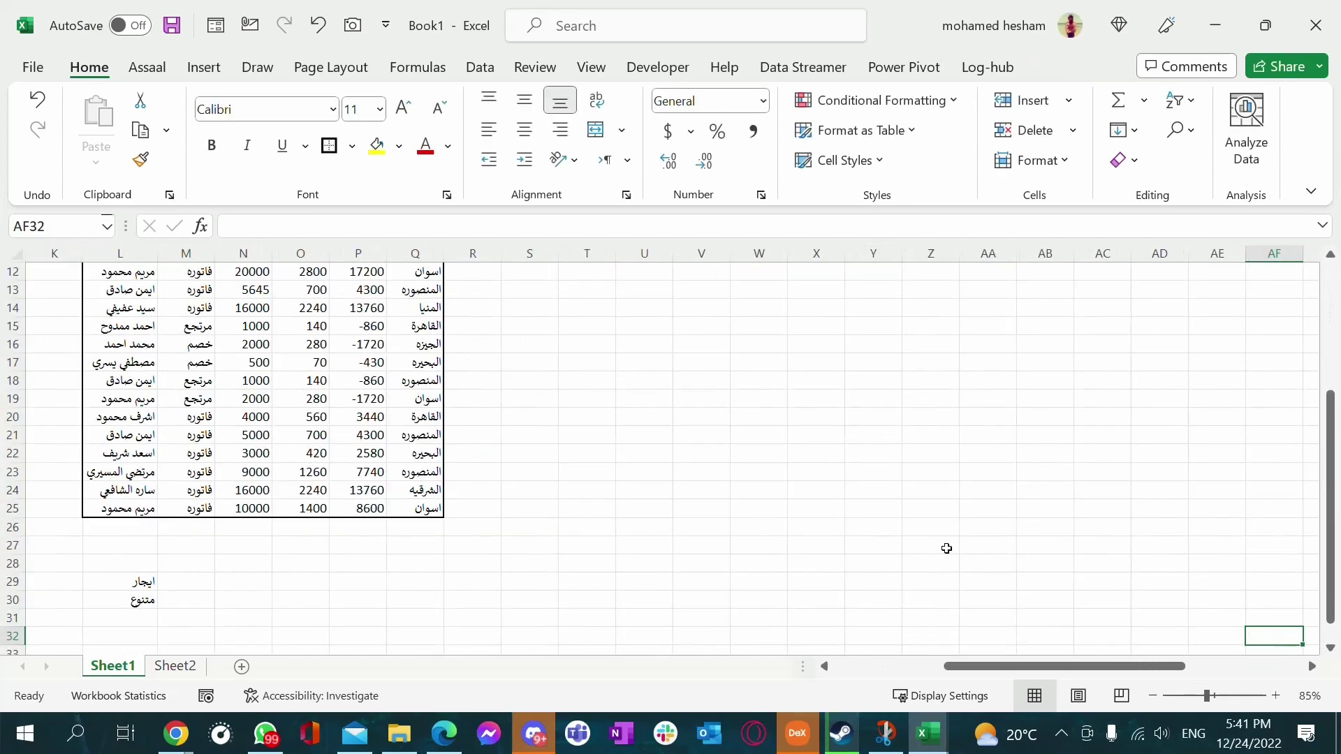
drag(1004, 665, 1118, 665)
scroll(1016, 389, up, 3)
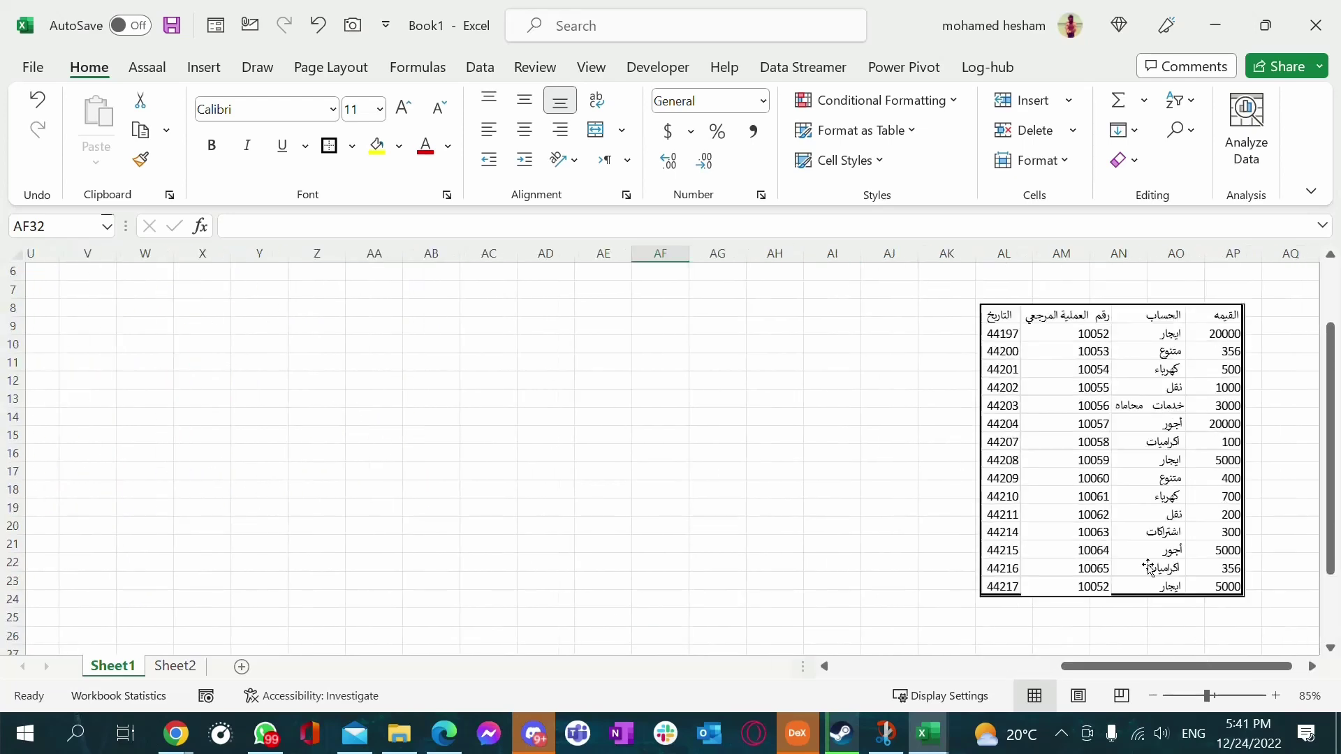
drag(1101, 364, 600, 299)
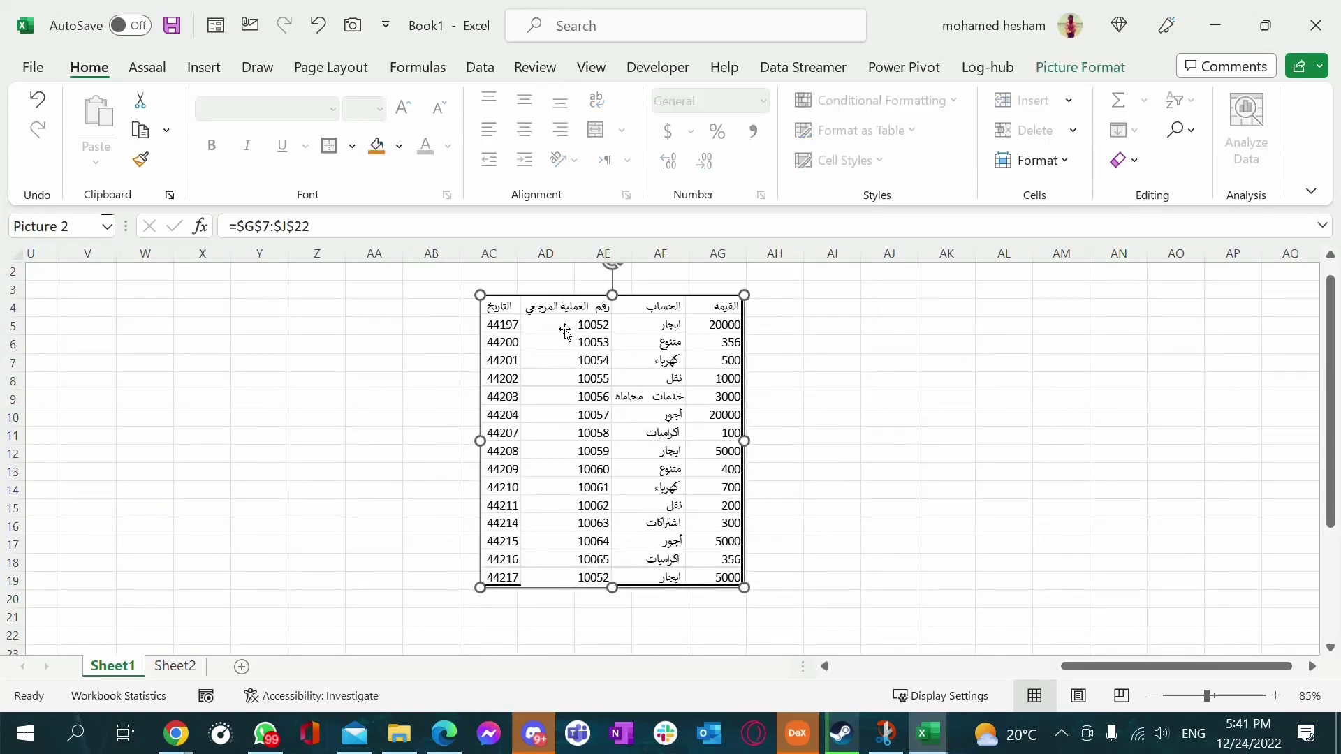
click(1080, 67)
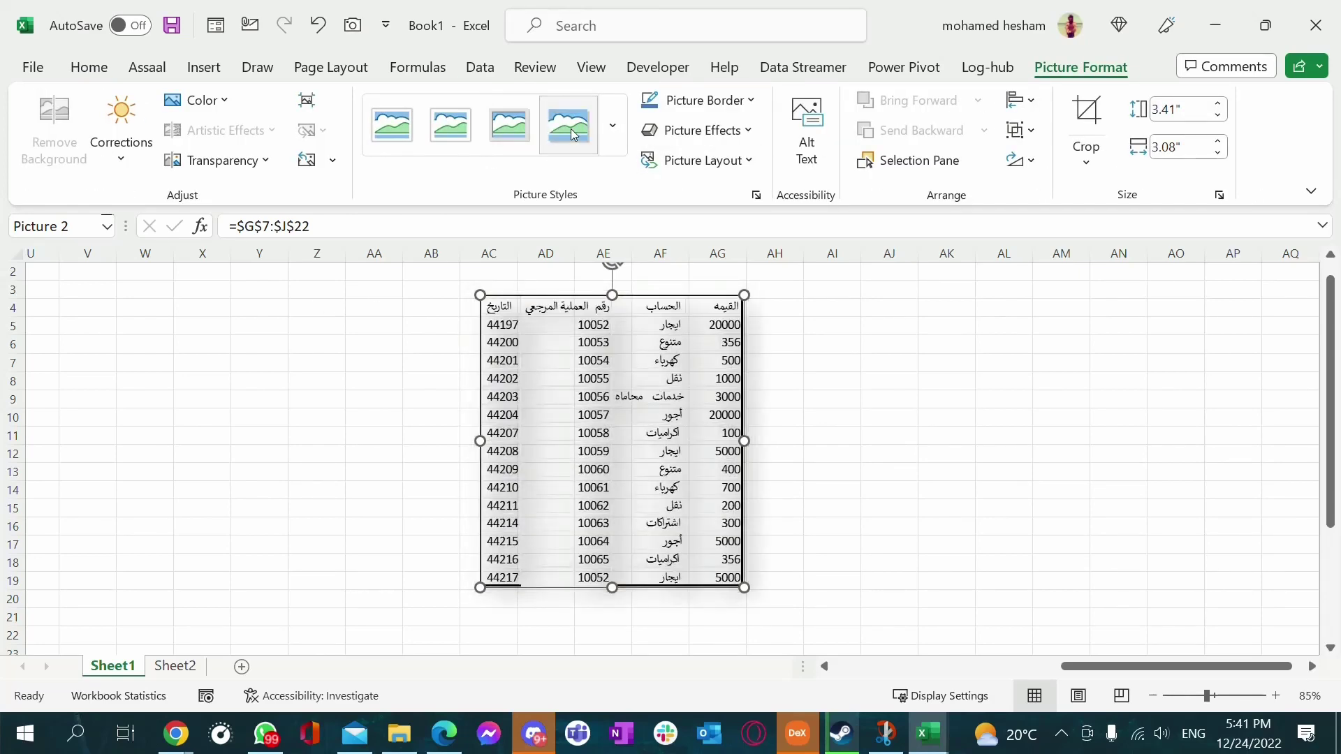
Apply the first picture style from the gallery to the linked picture, then go to File
click(613, 126)
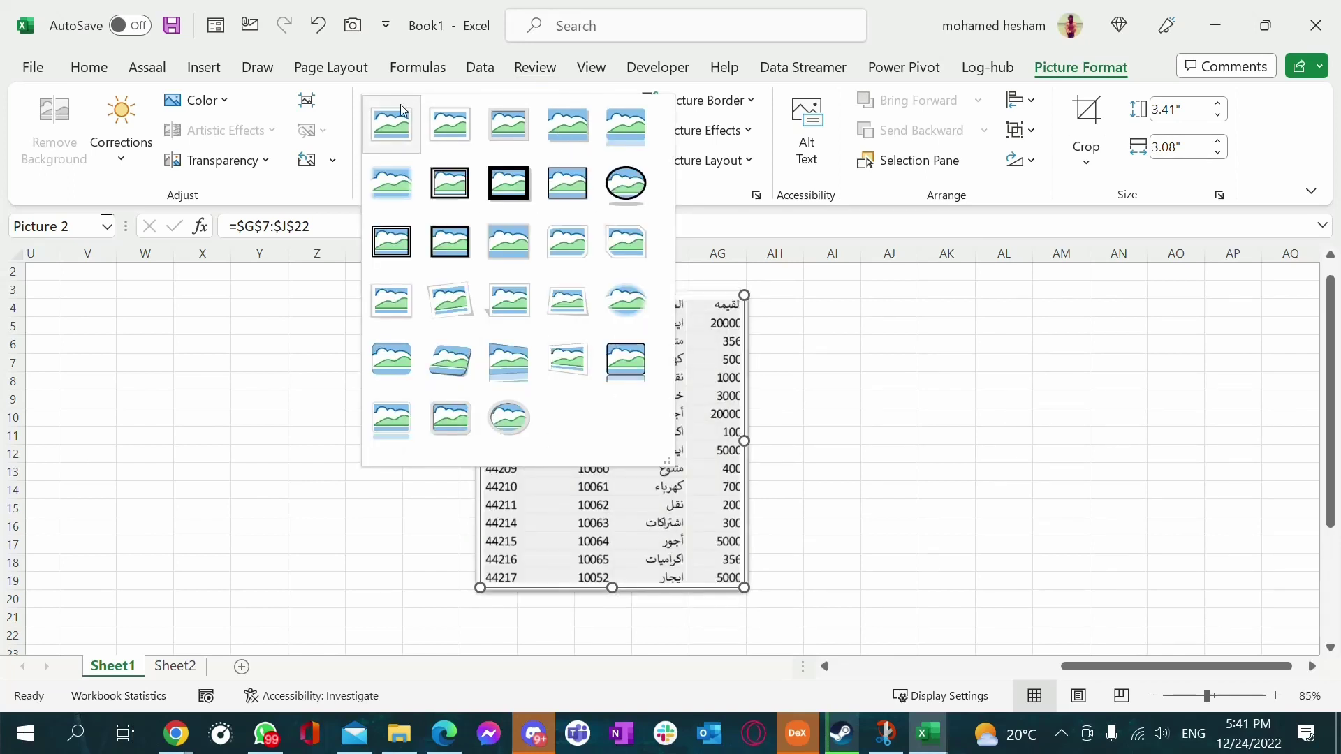
click(399, 139)
click(886, 379)
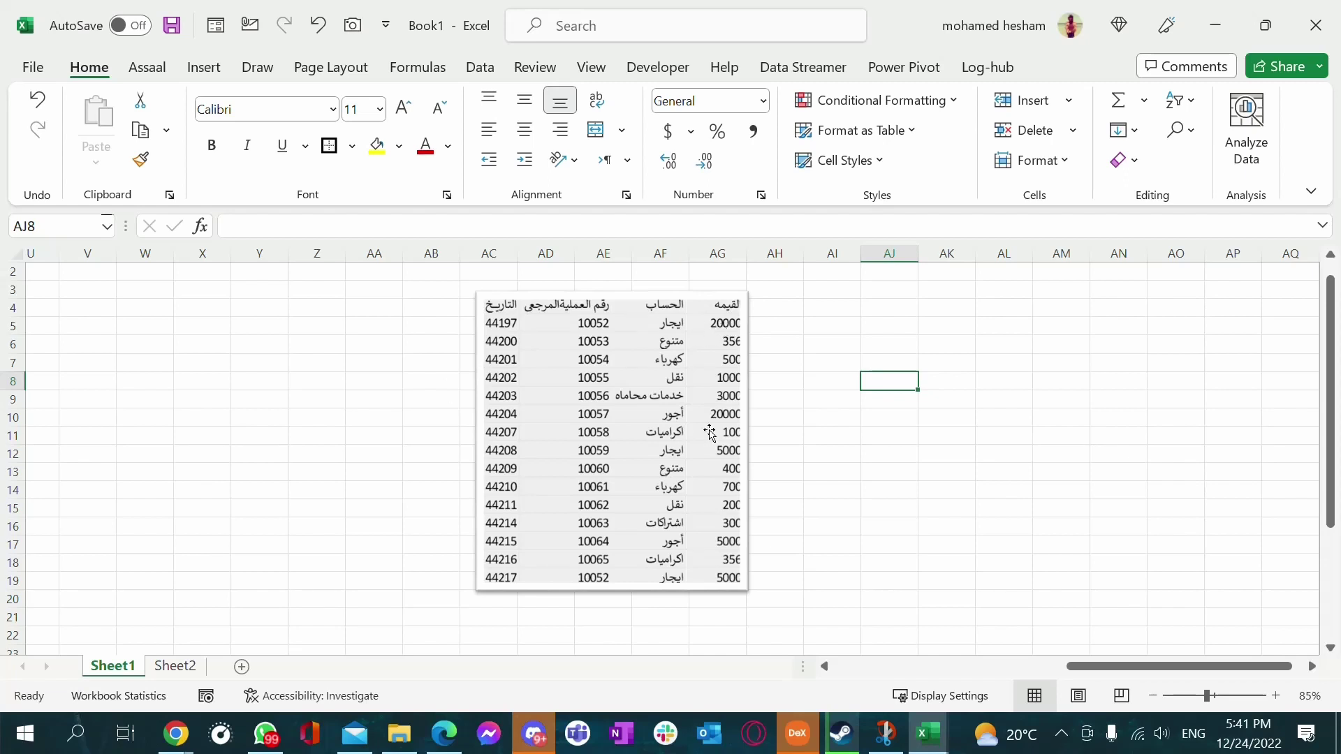
click(480, 361)
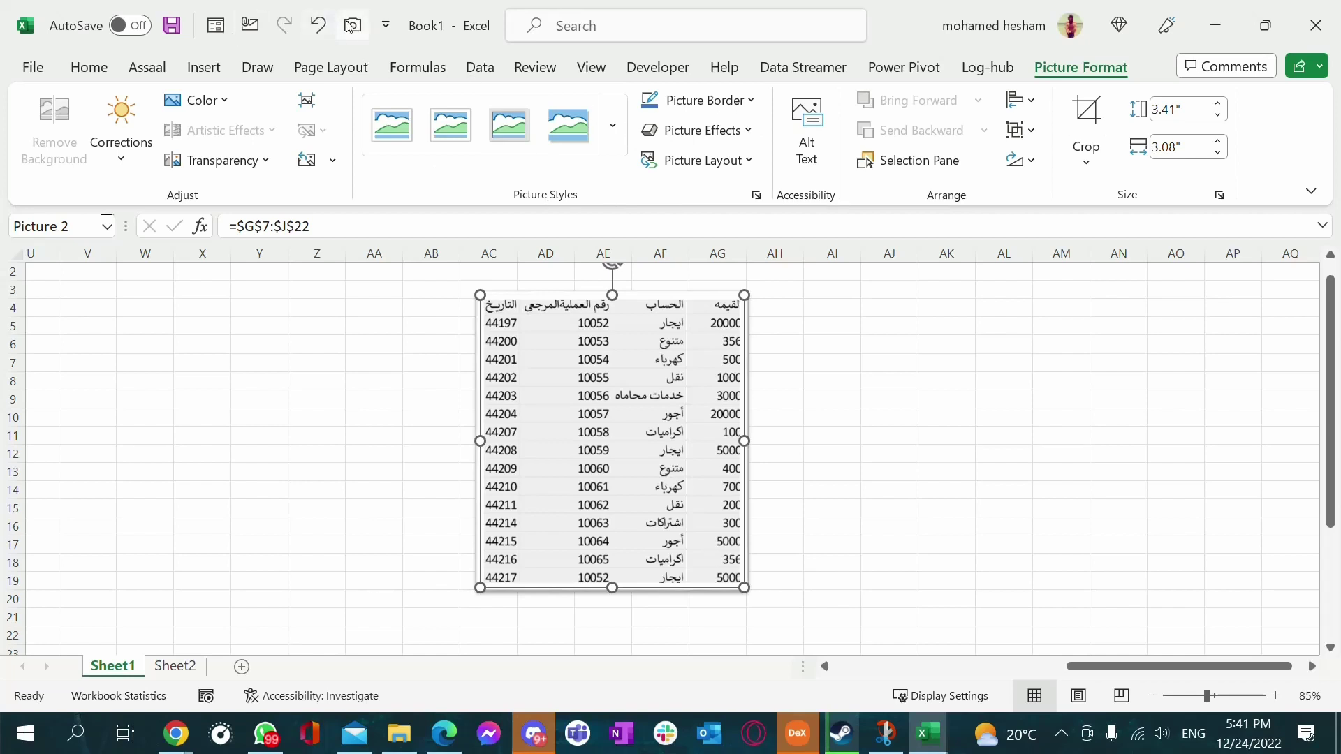
click(35, 68)
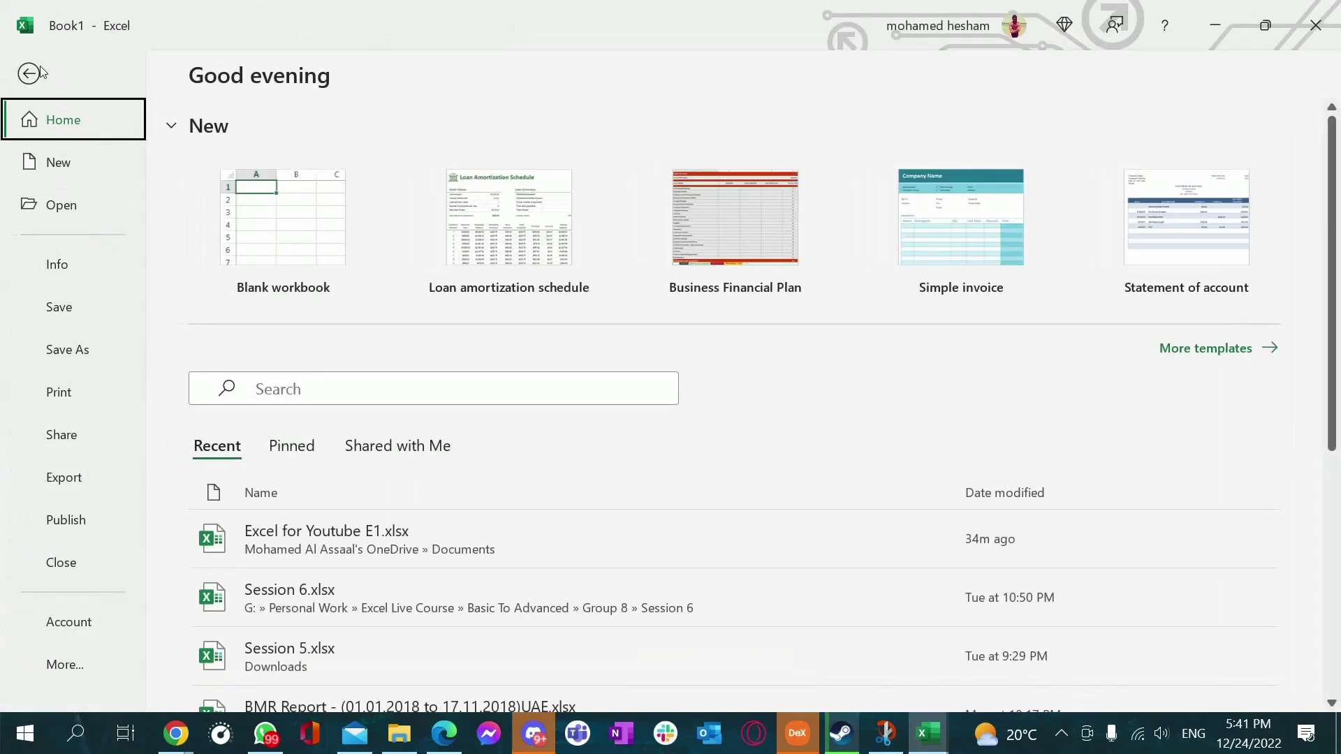
In Options > Customize Ribbon, list All Commands and locate Camera
click(59, 665)
click(222, 662)
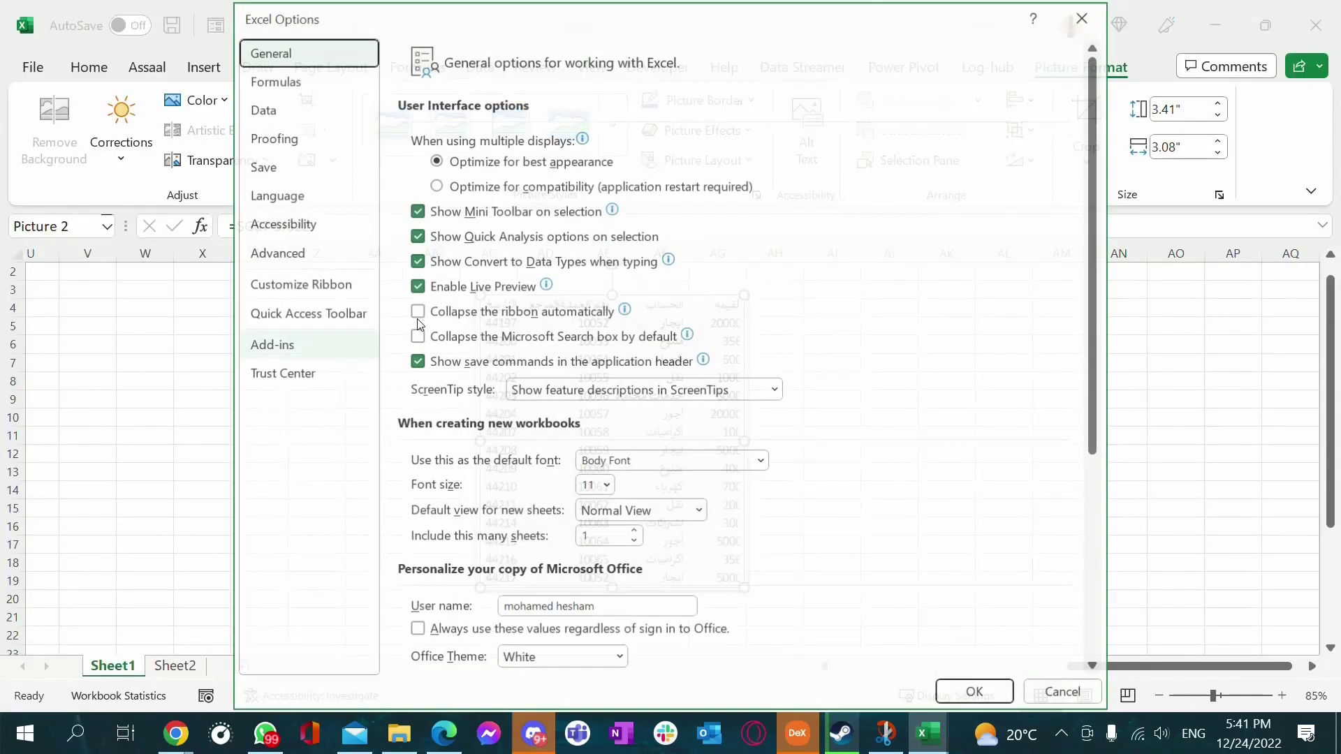
click(297, 286)
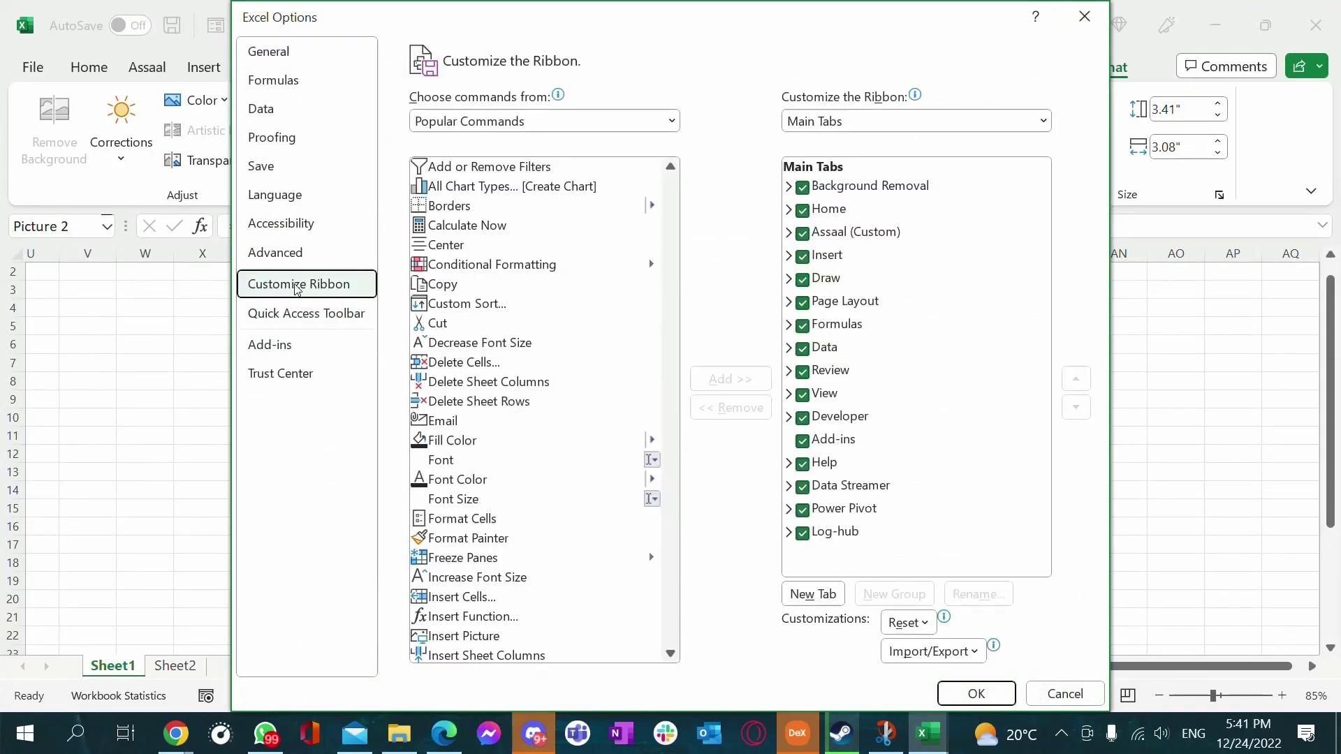
click(672, 121)
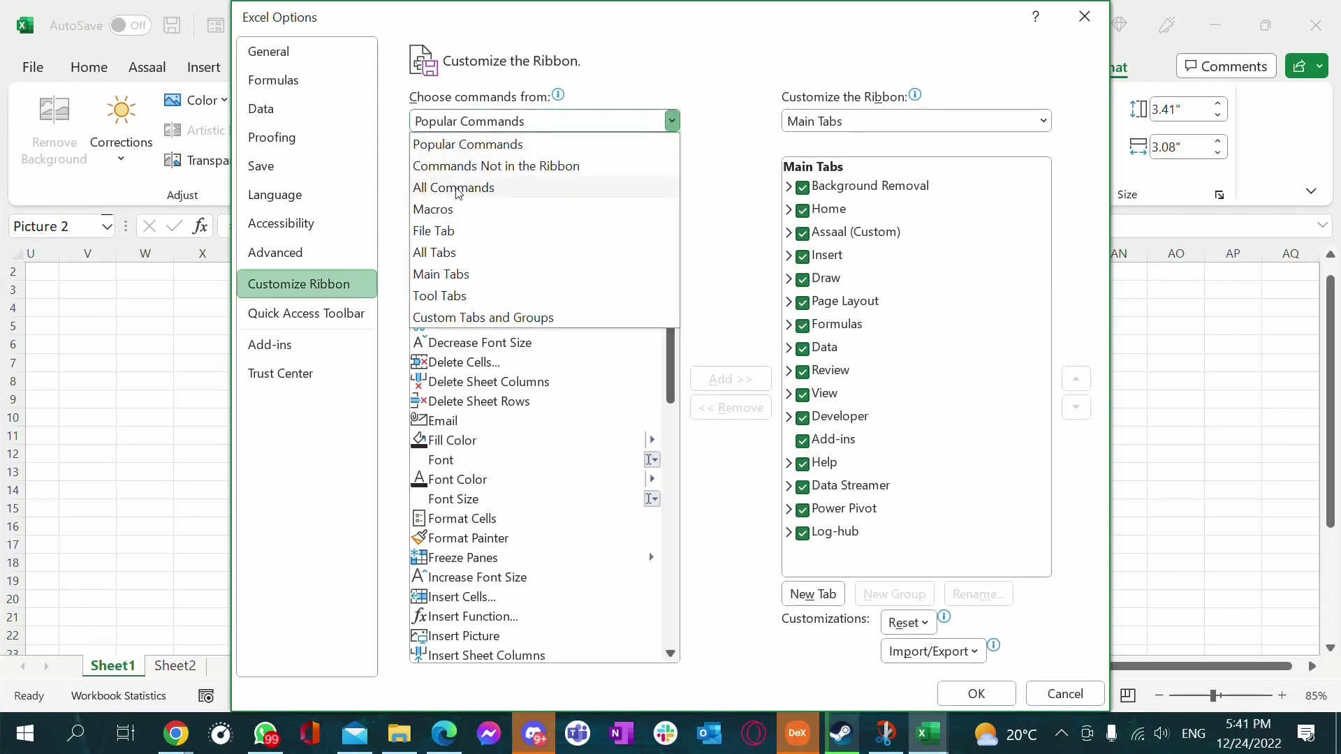
click(461, 193)
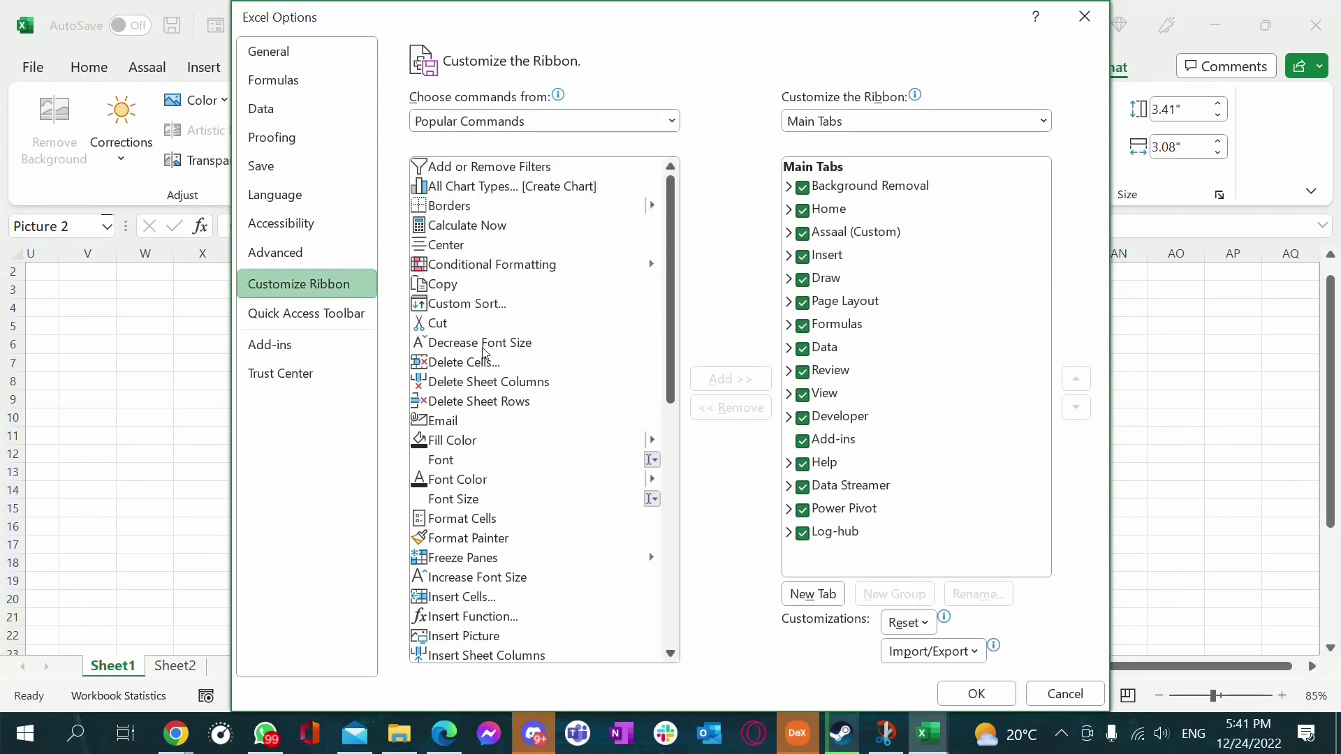
click(496, 246)
key(c)
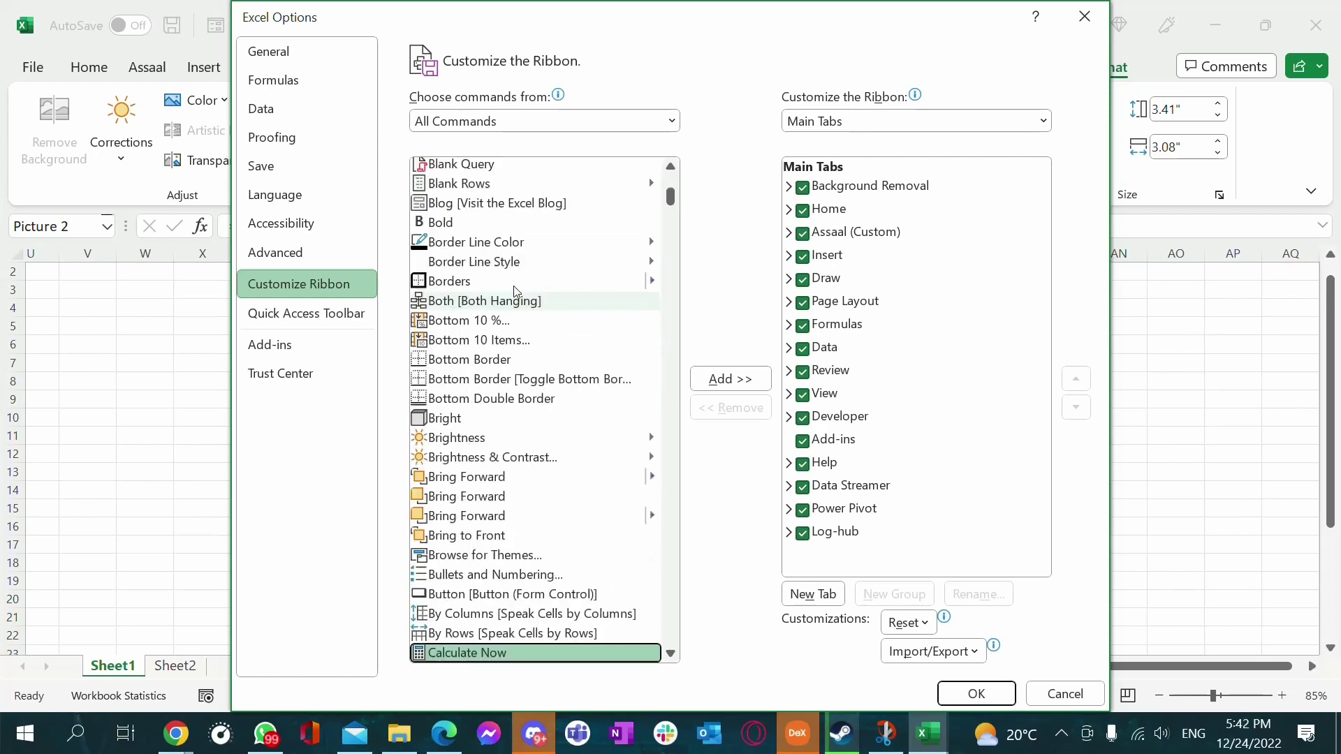
key(Down)
key(Down)
scroll(537, 520, down, 1)
scroll(536, 521, down, 3)
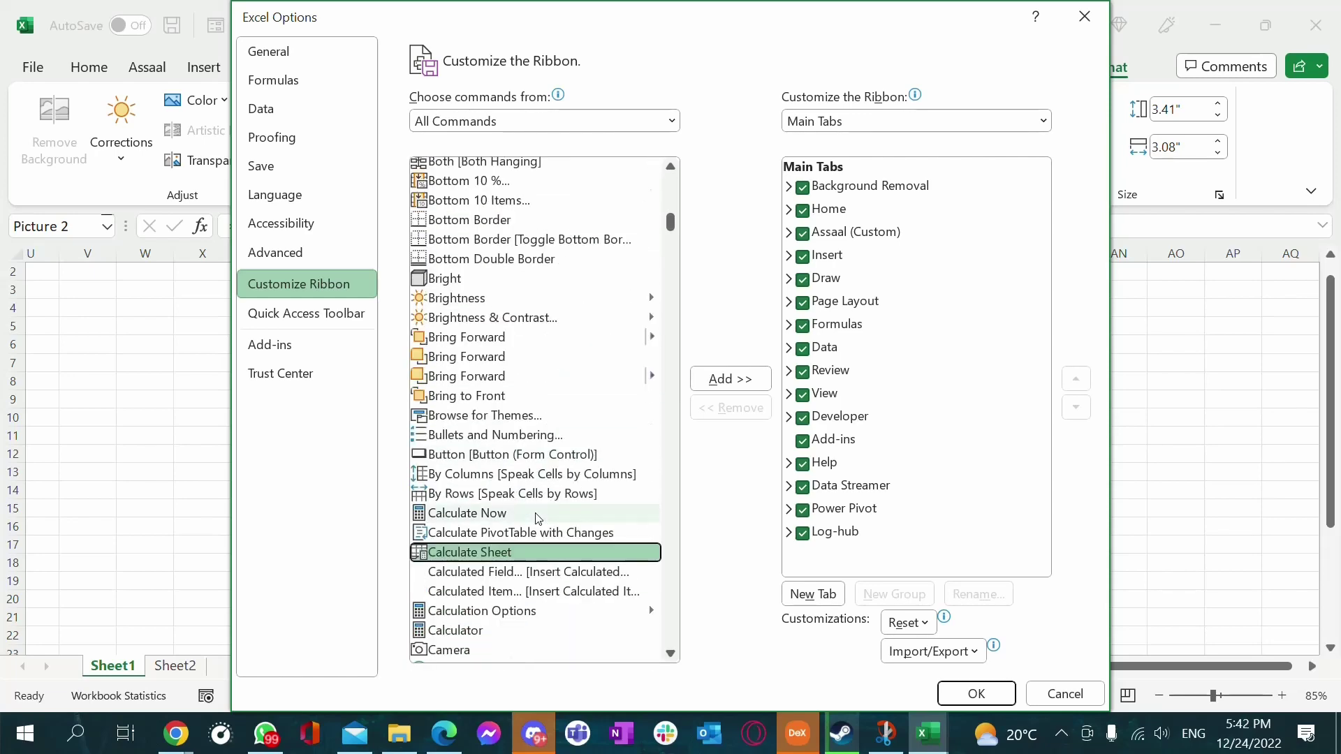
click(465, 552)
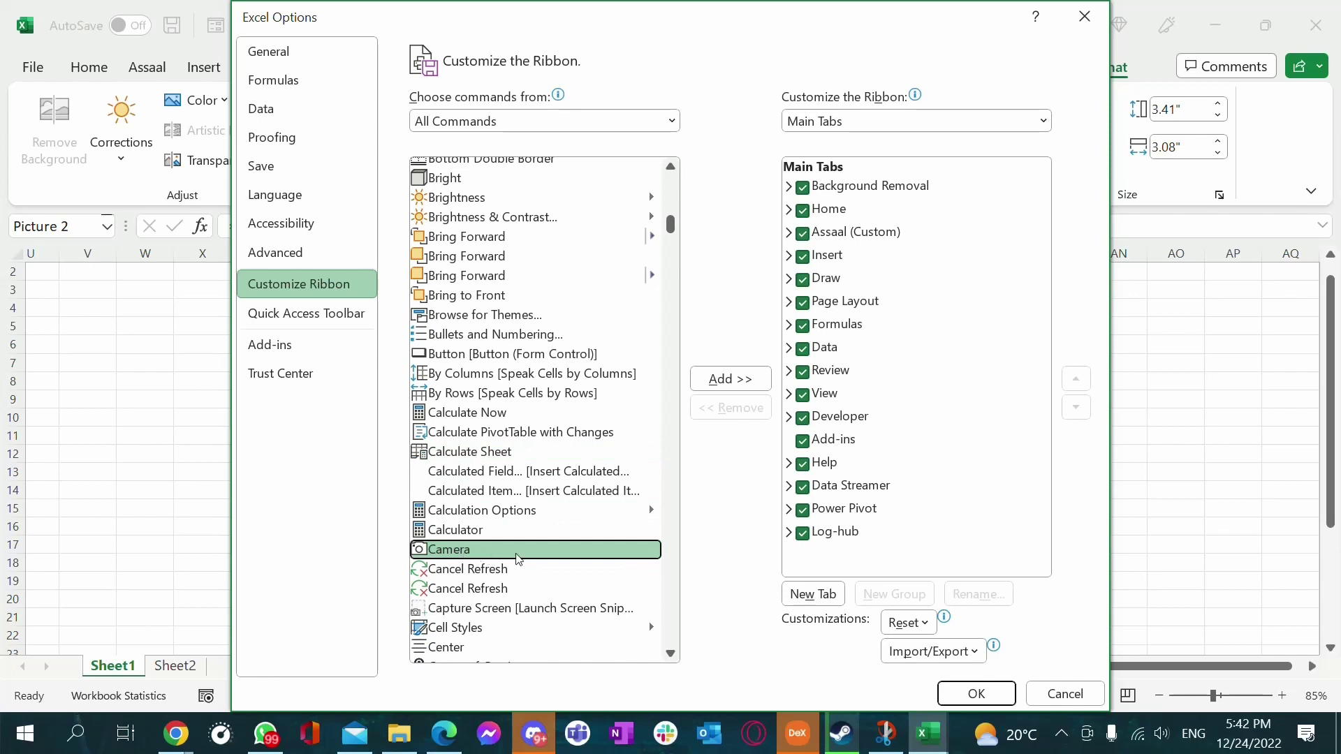
Browse the Tool Tabs, Main Tabs and All Tabs lists, then close Options unchanged
click(1039, 125)
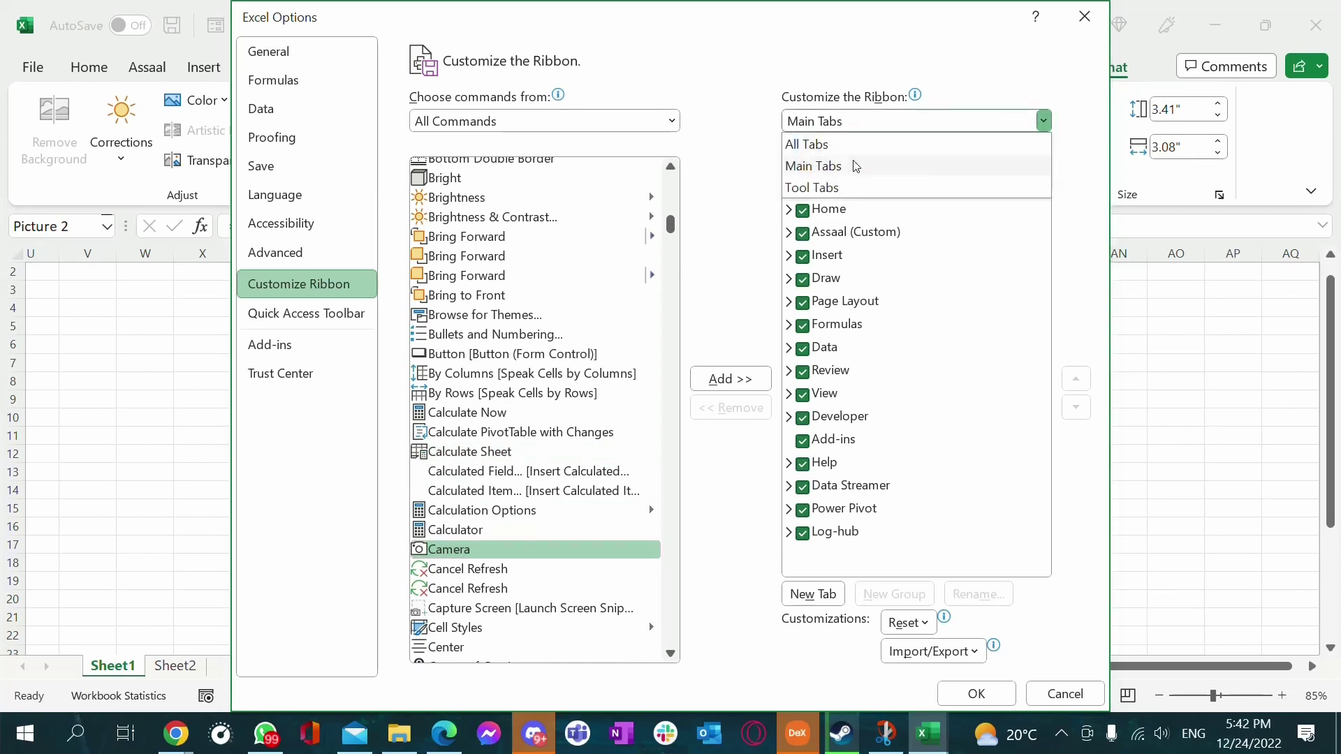
click(861, 187)
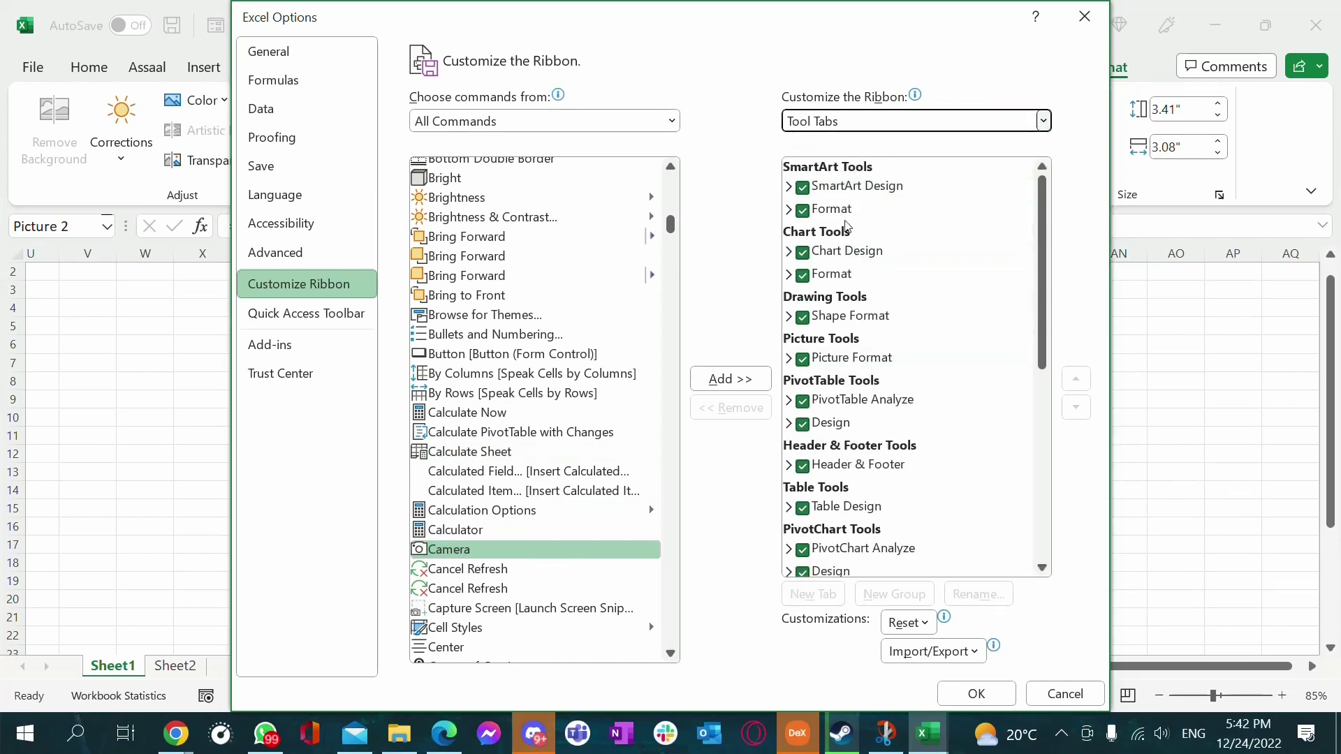
click(1043, 119)
click(845, 165)
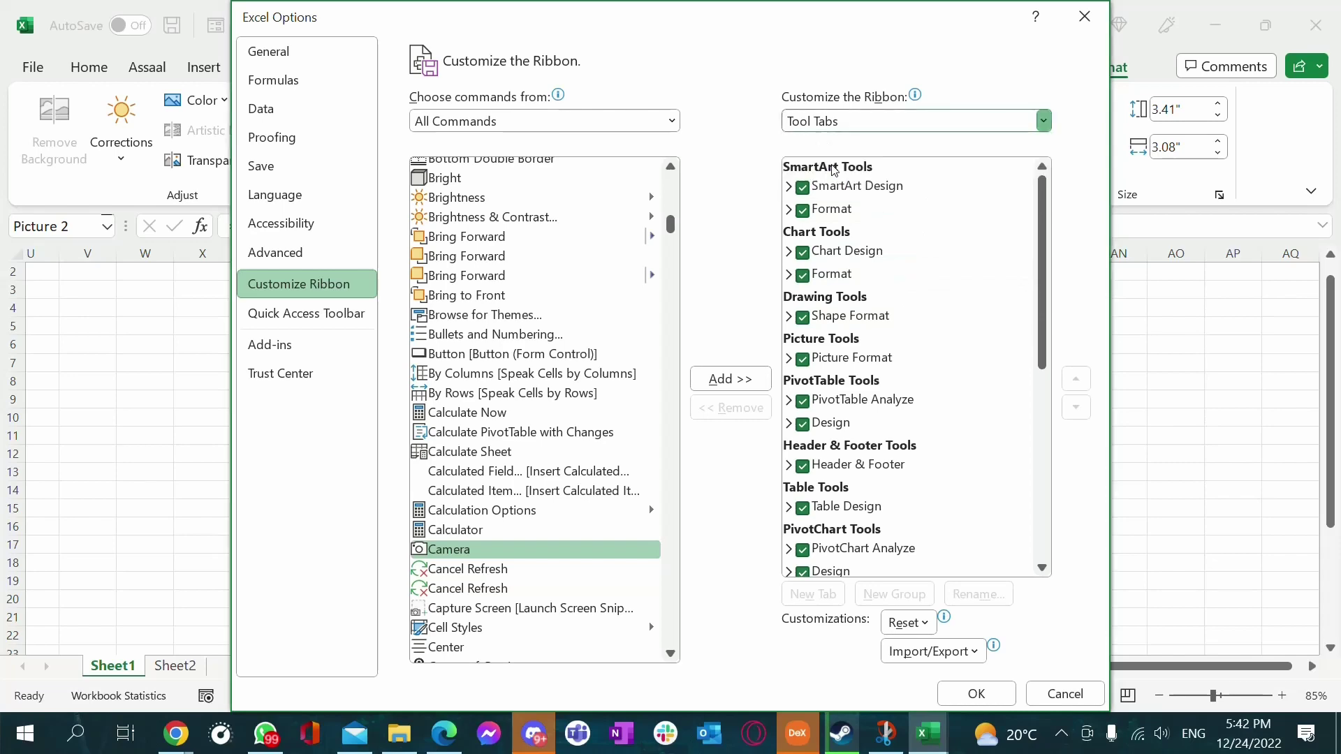
click(1015, 122)
click(873, 143)
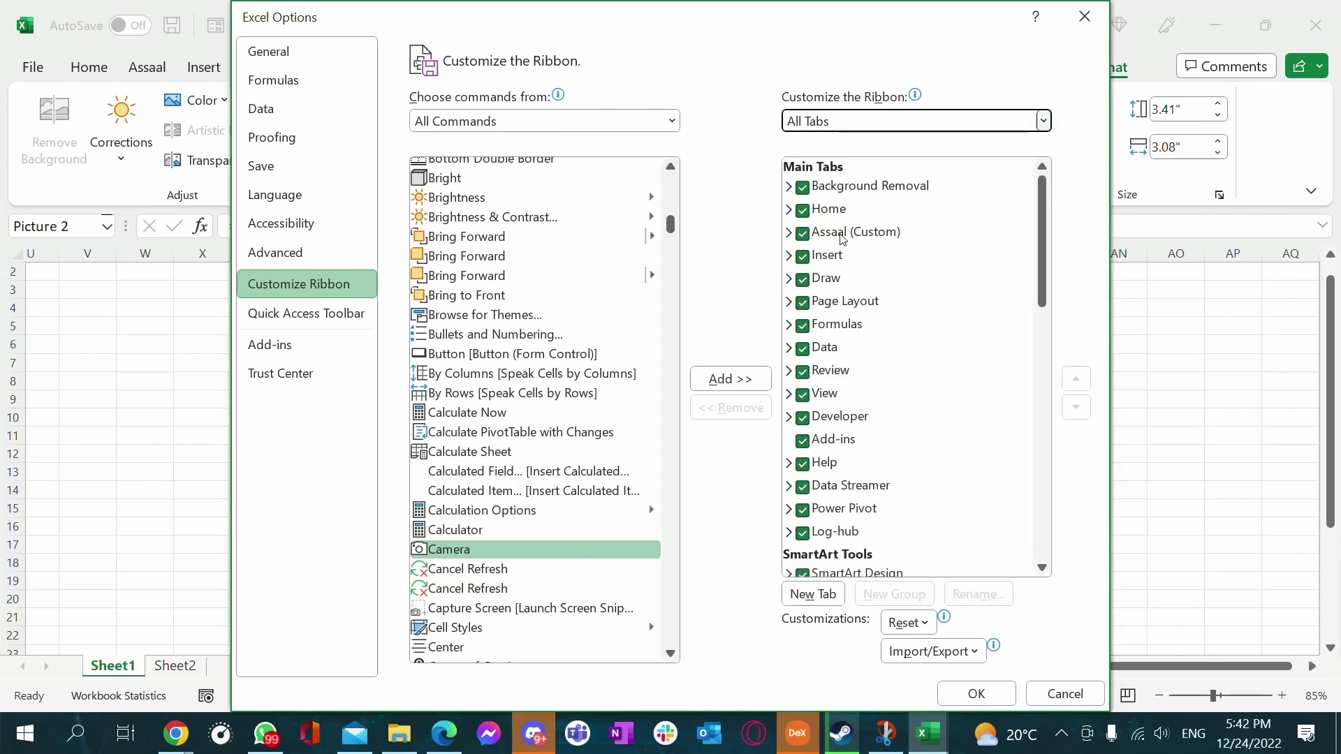
scroll(888, 440, down, 3)
scroll(882, 460, down, 9)
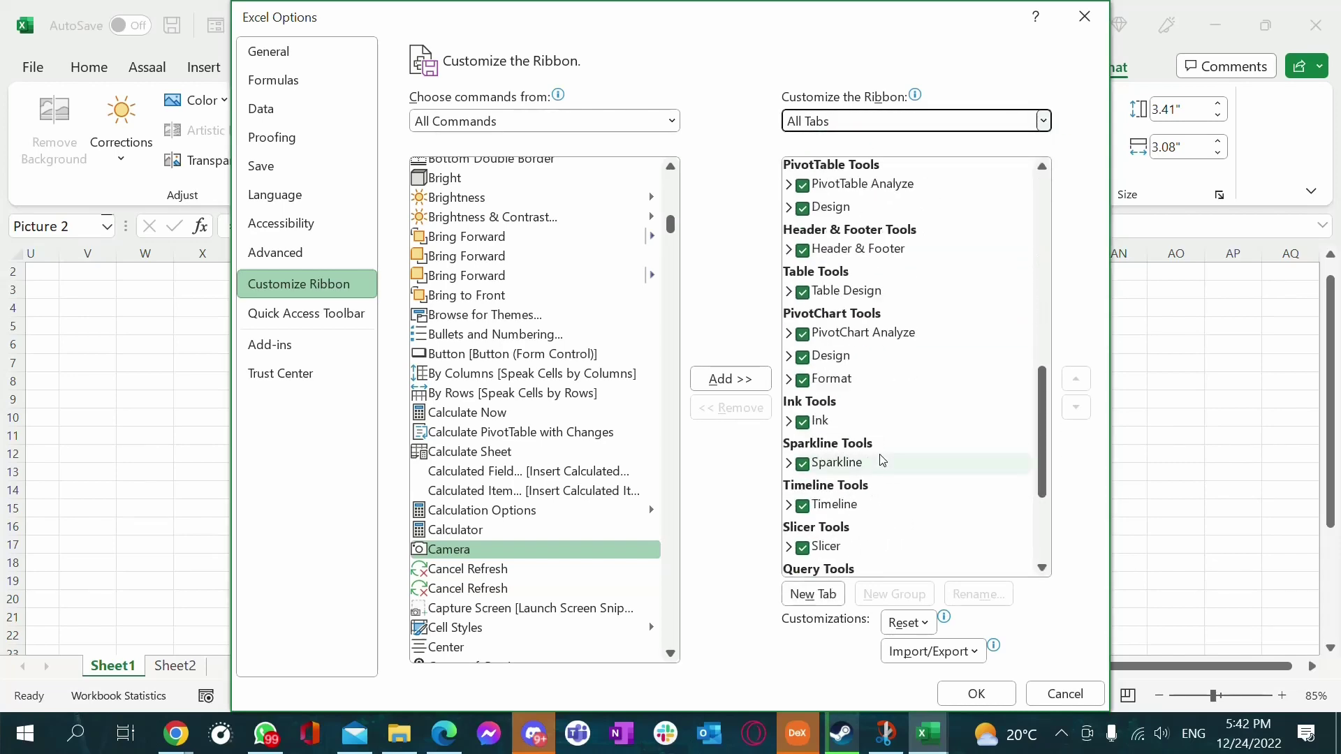
scroll(883, 465, up, 12)
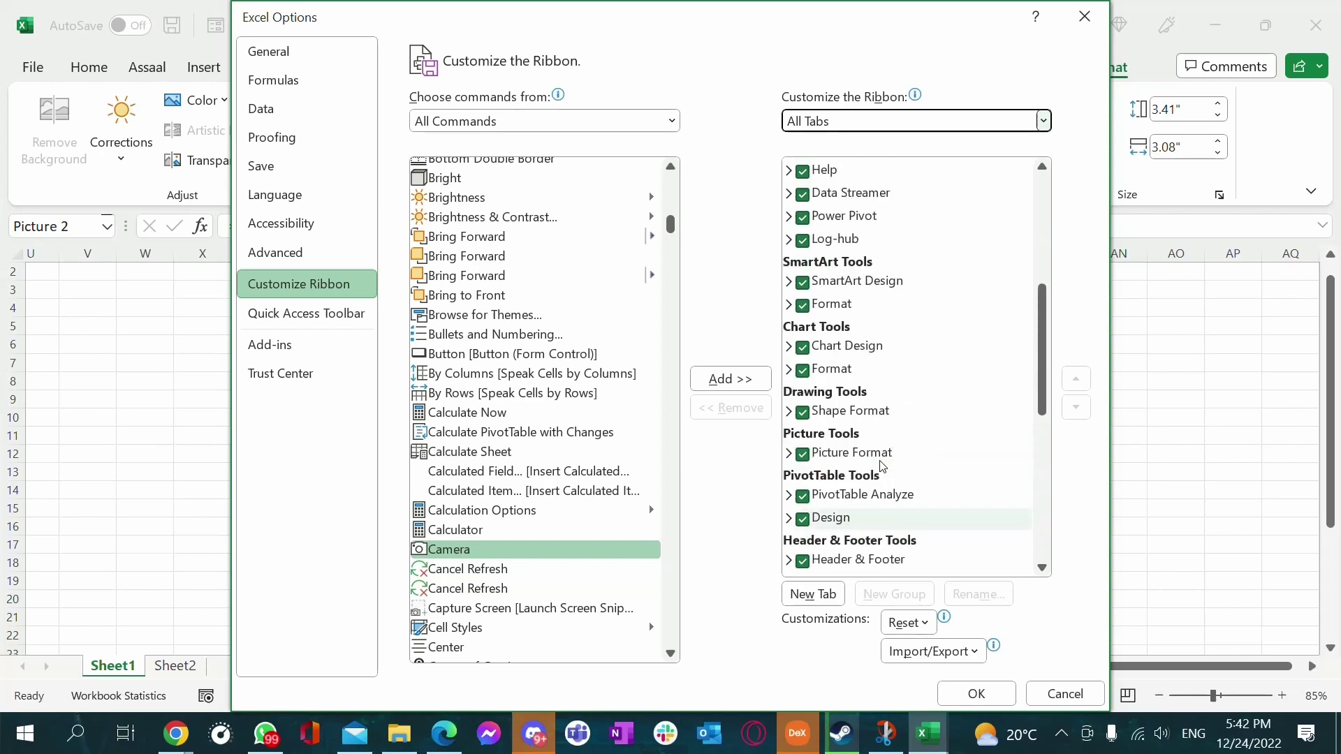
click(1085, 16)
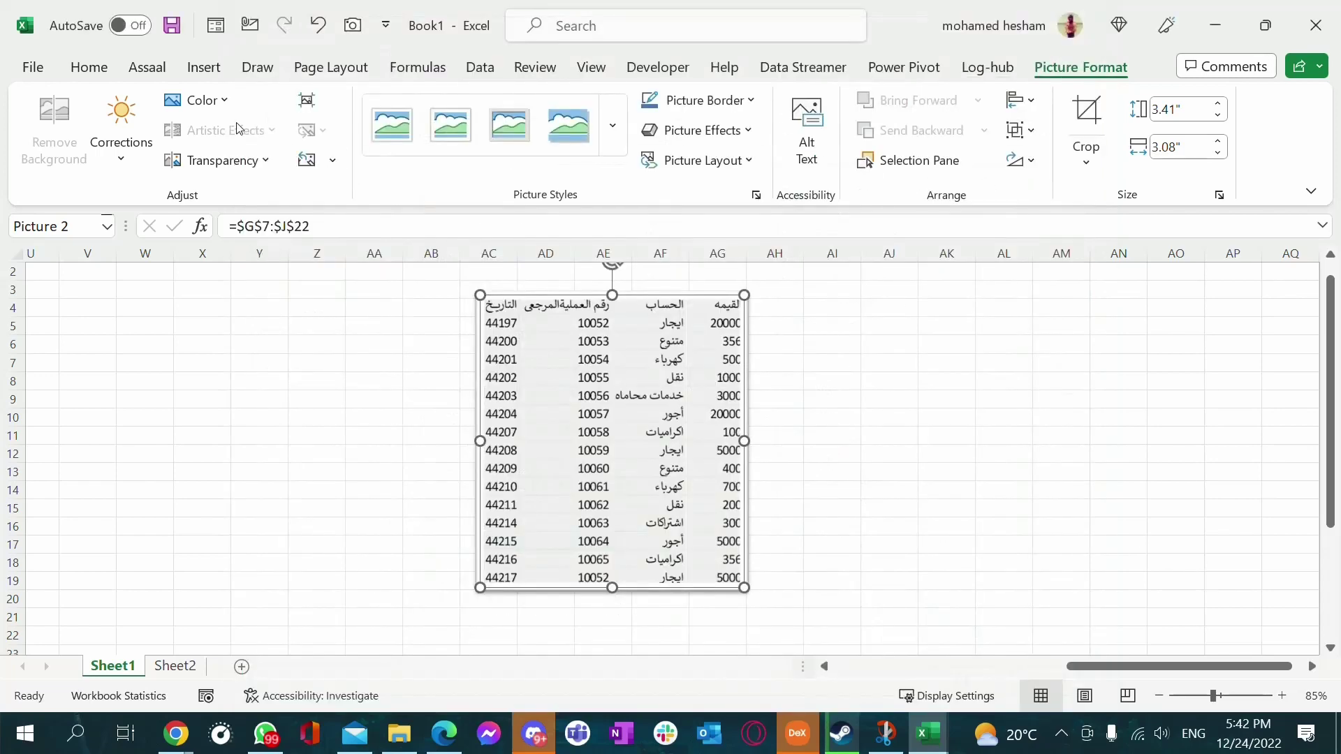
click(386, 25)
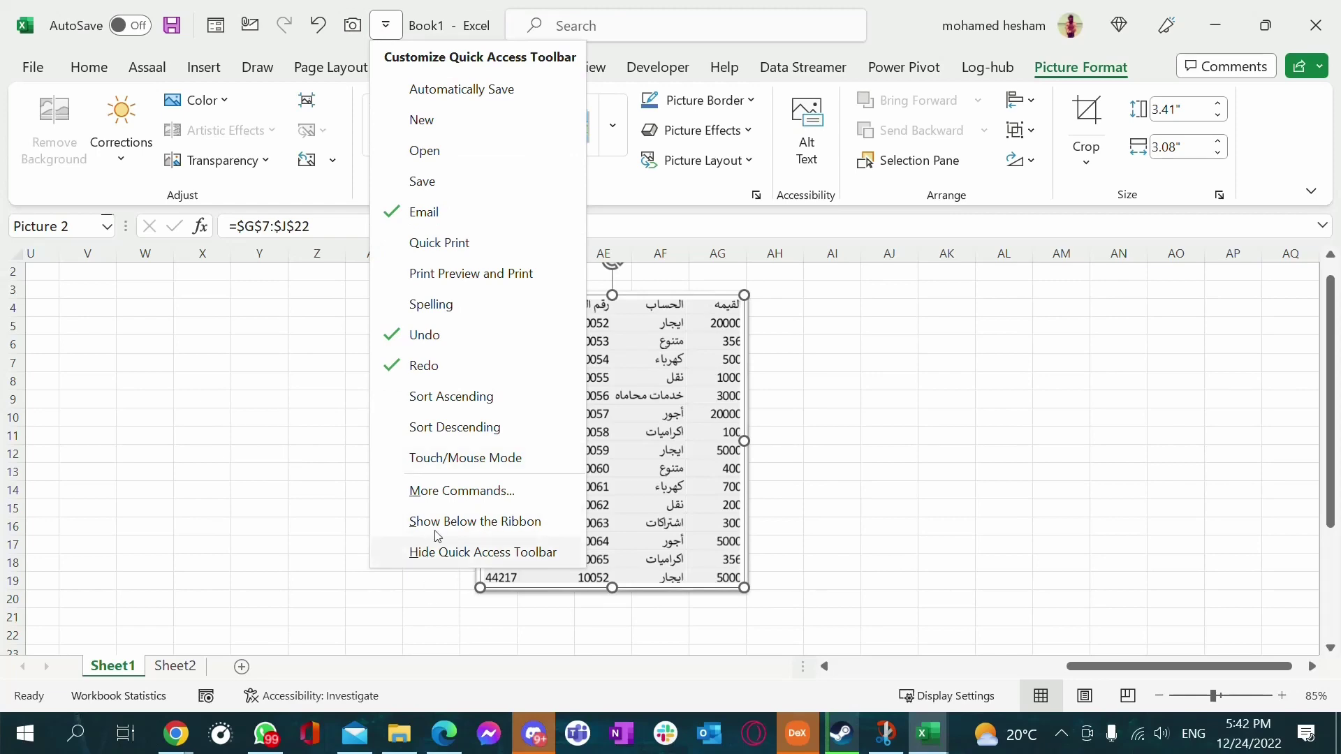
click(462, 492)
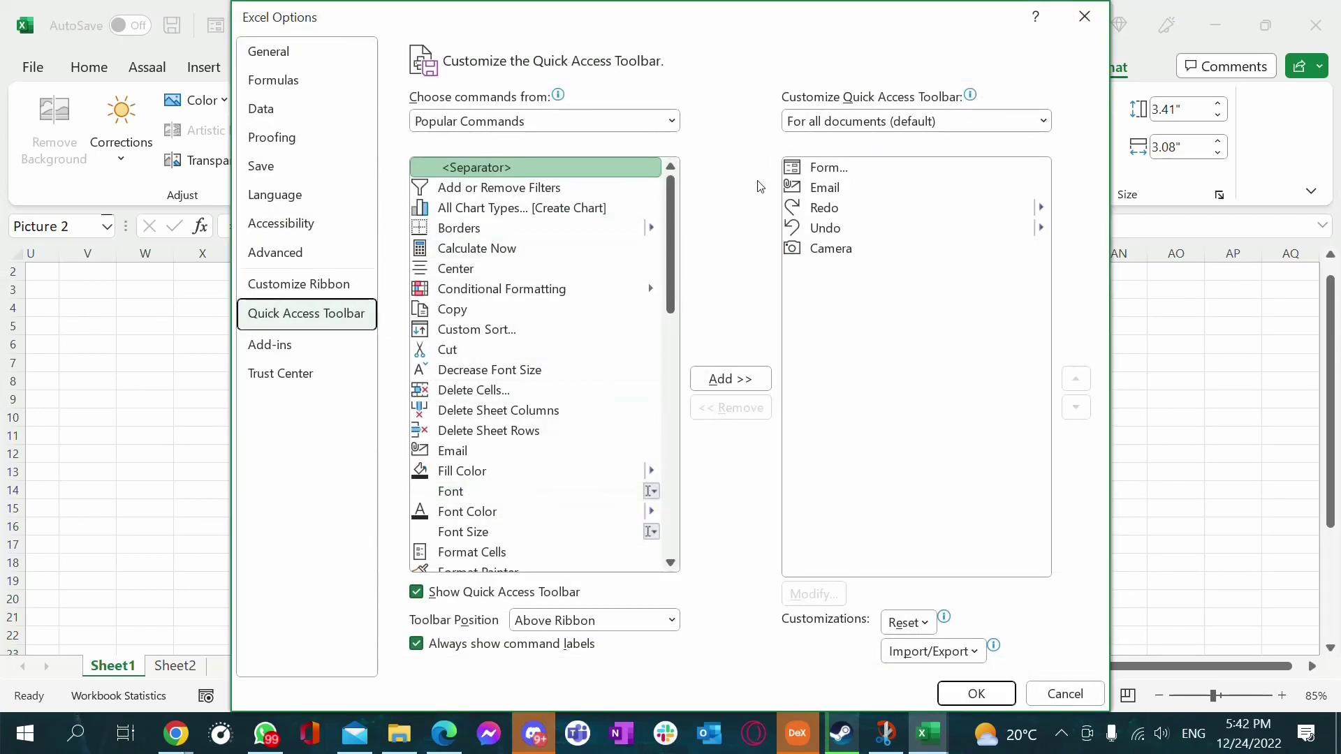
click(523, 250)
click(632, 121)
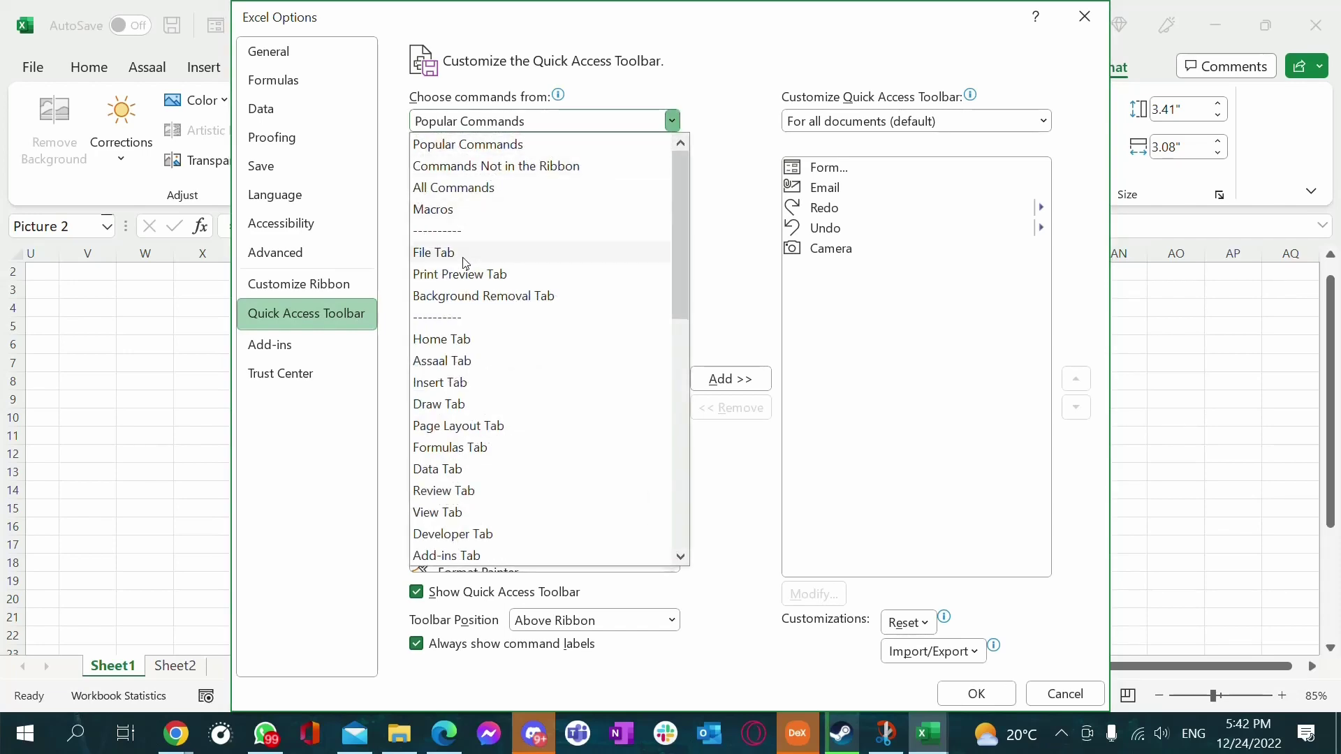
click(541, 309)
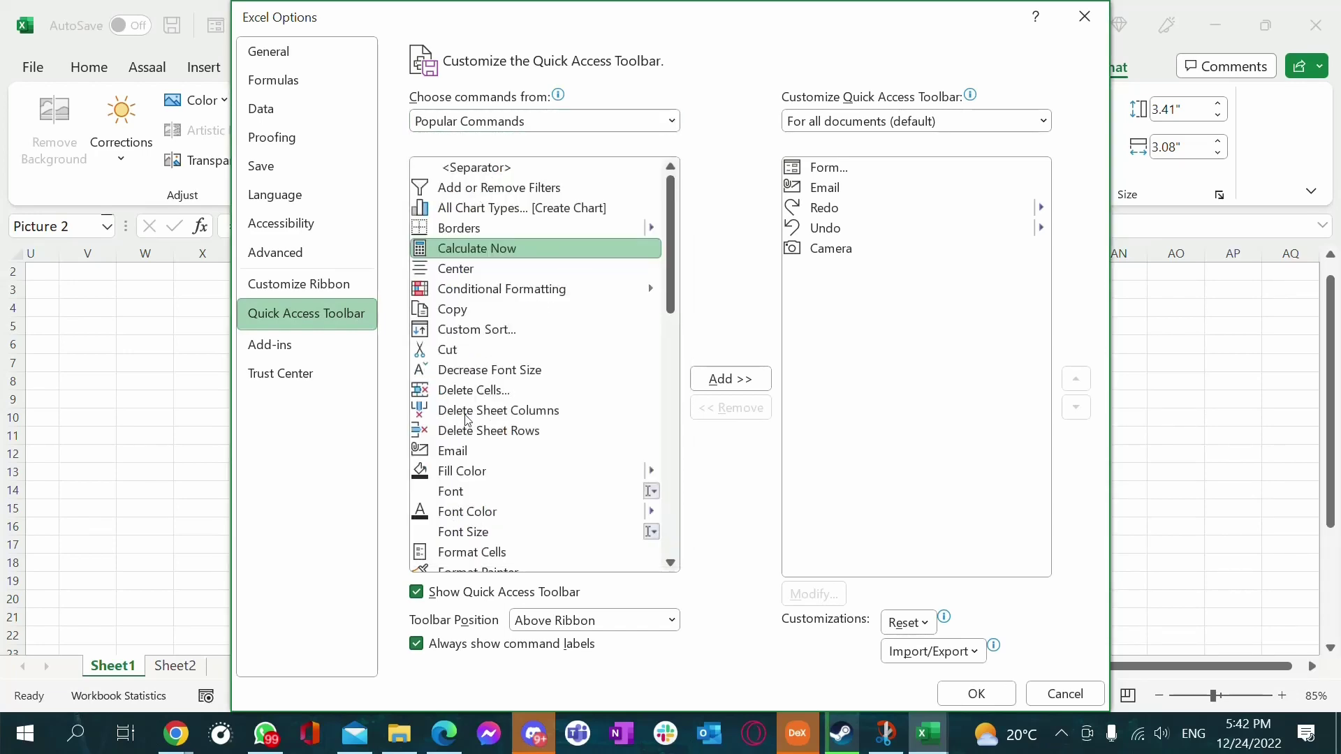
text(calculated)
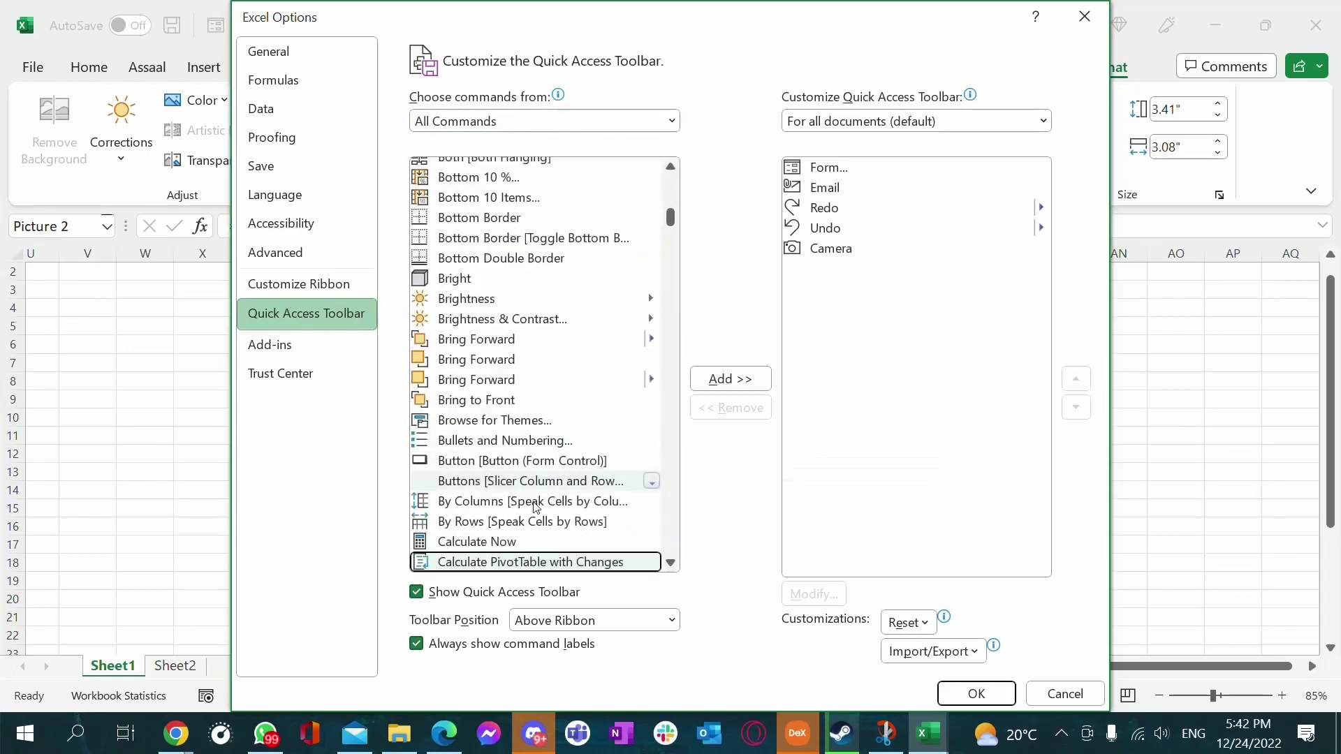
scroll(515, 529, down, 5)
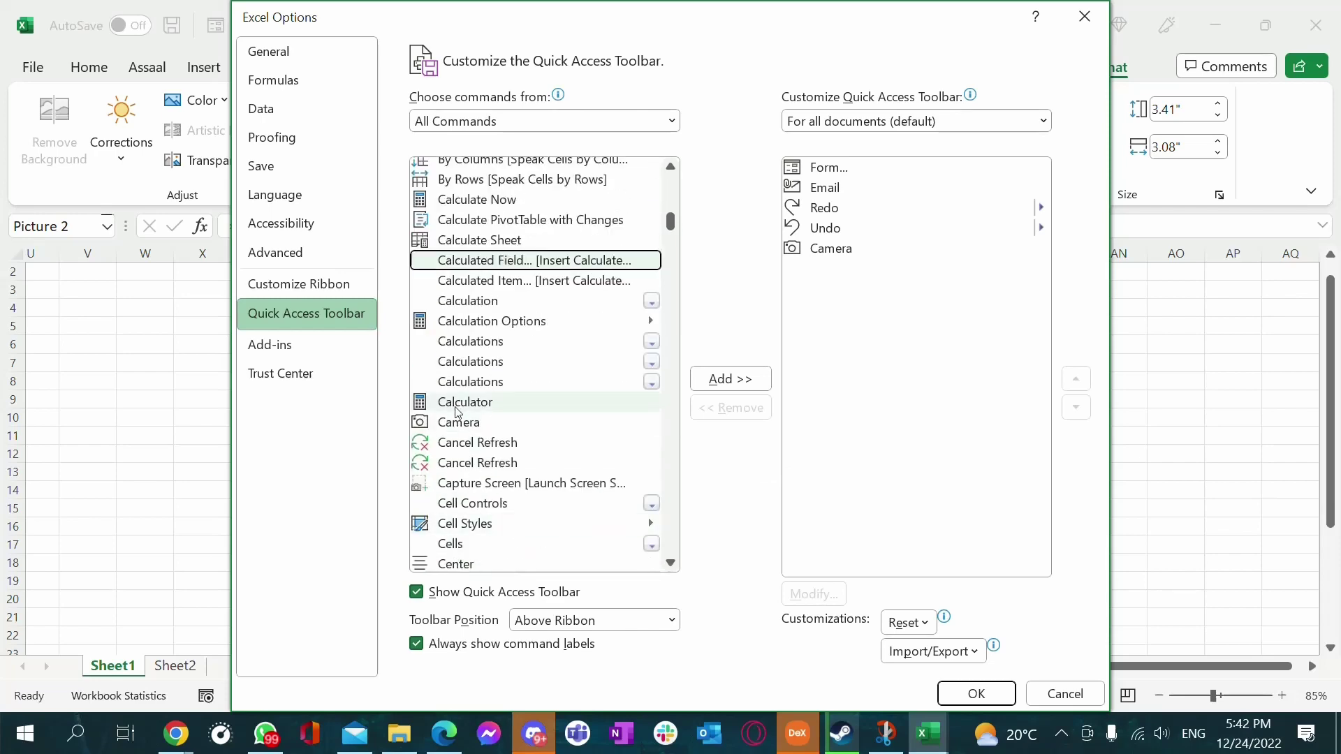
click(462, 404)
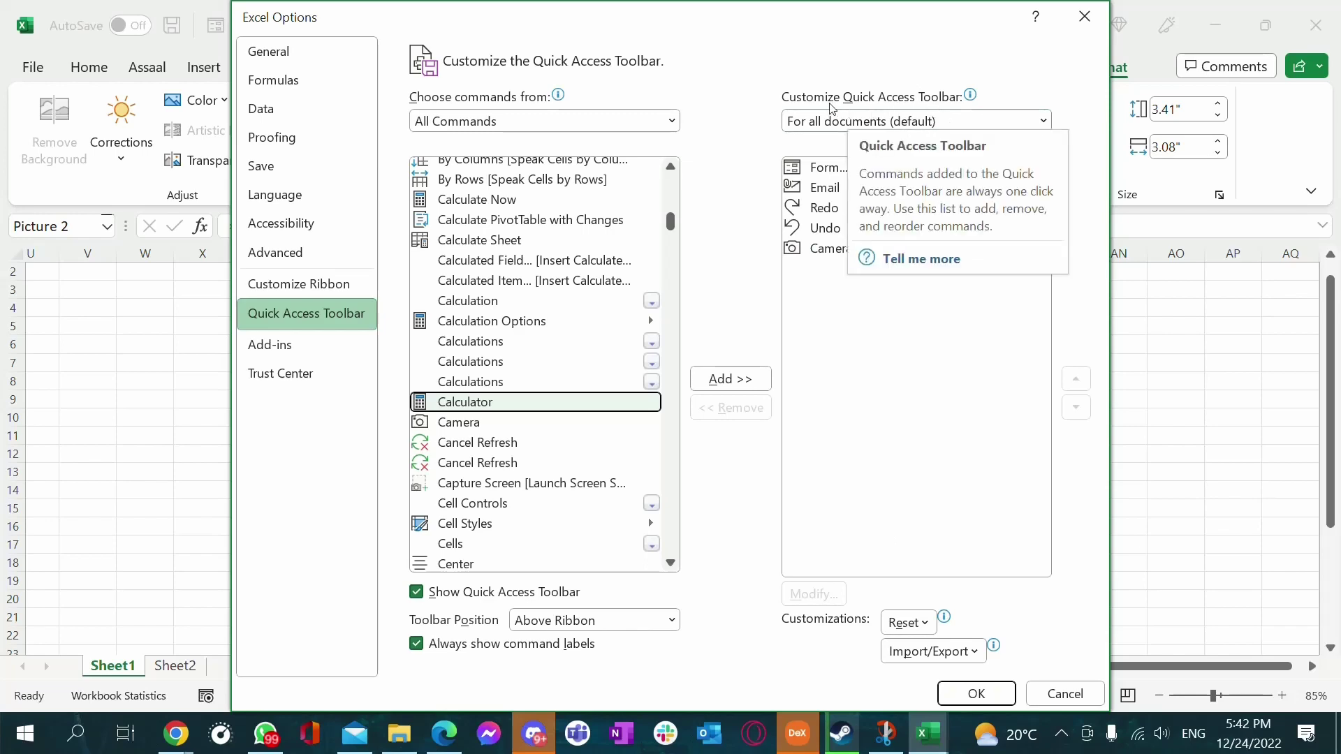
click(1085, 16)
click(816, 383)
click(318, 381)
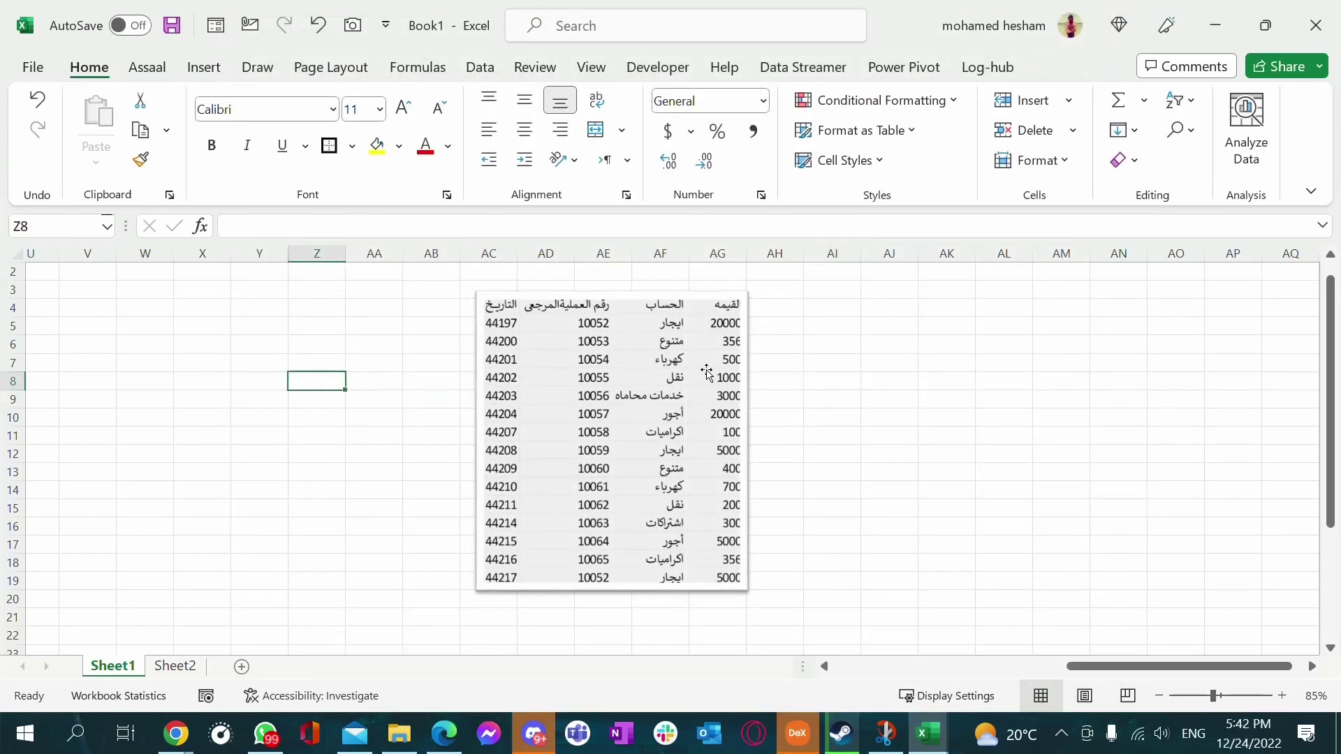
click(350, 362)
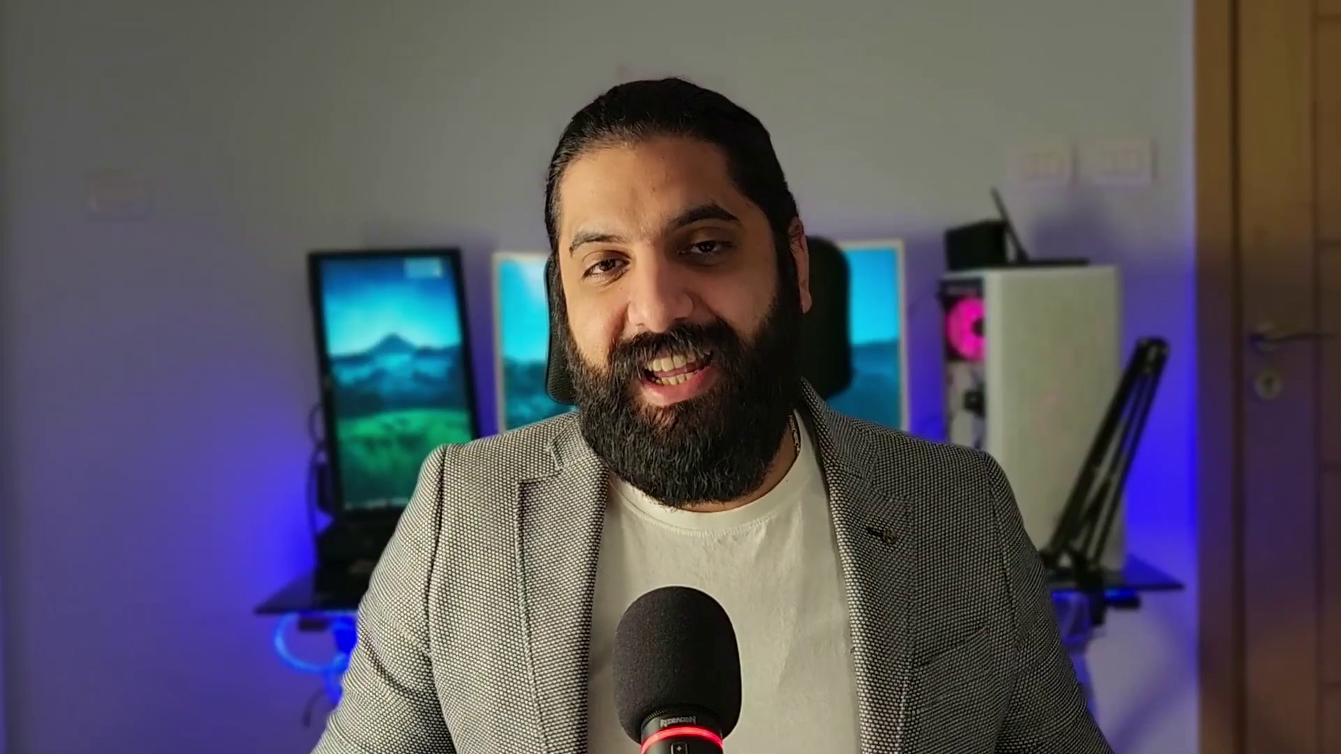